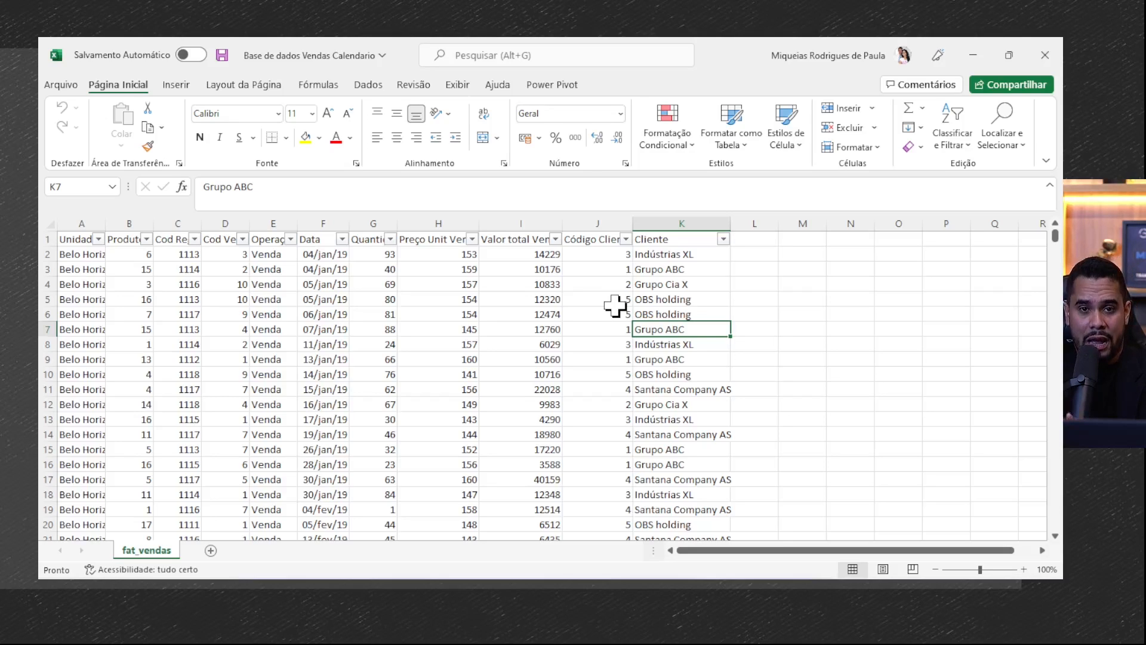
left_click(369, 341)
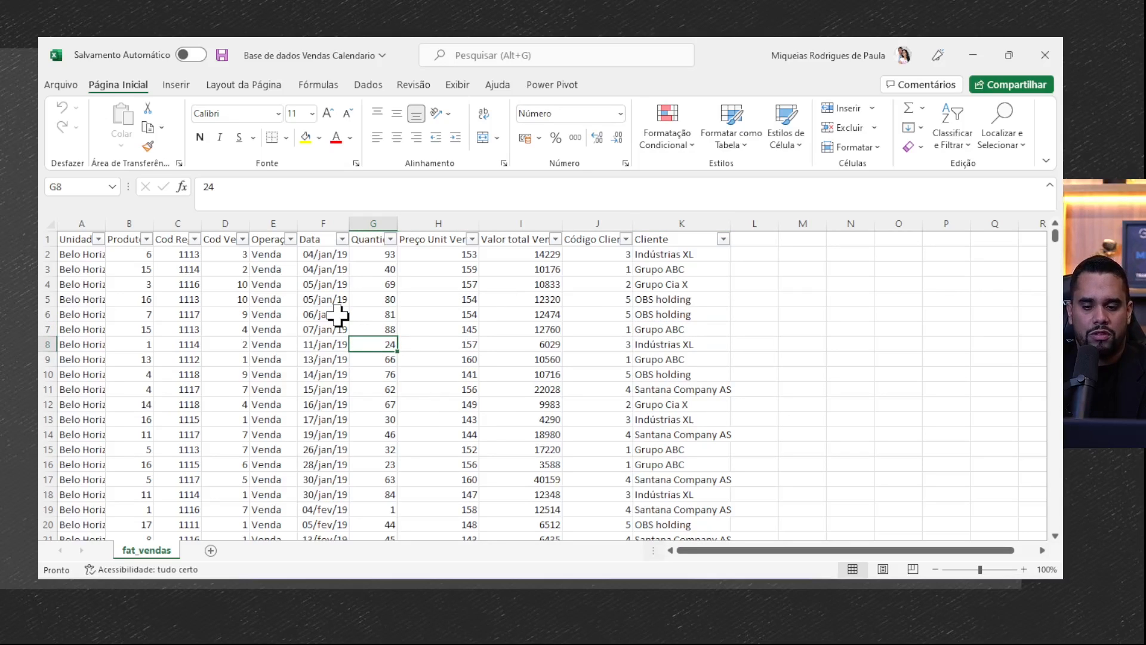
left_click(338, 315)
left_click(494, 301)
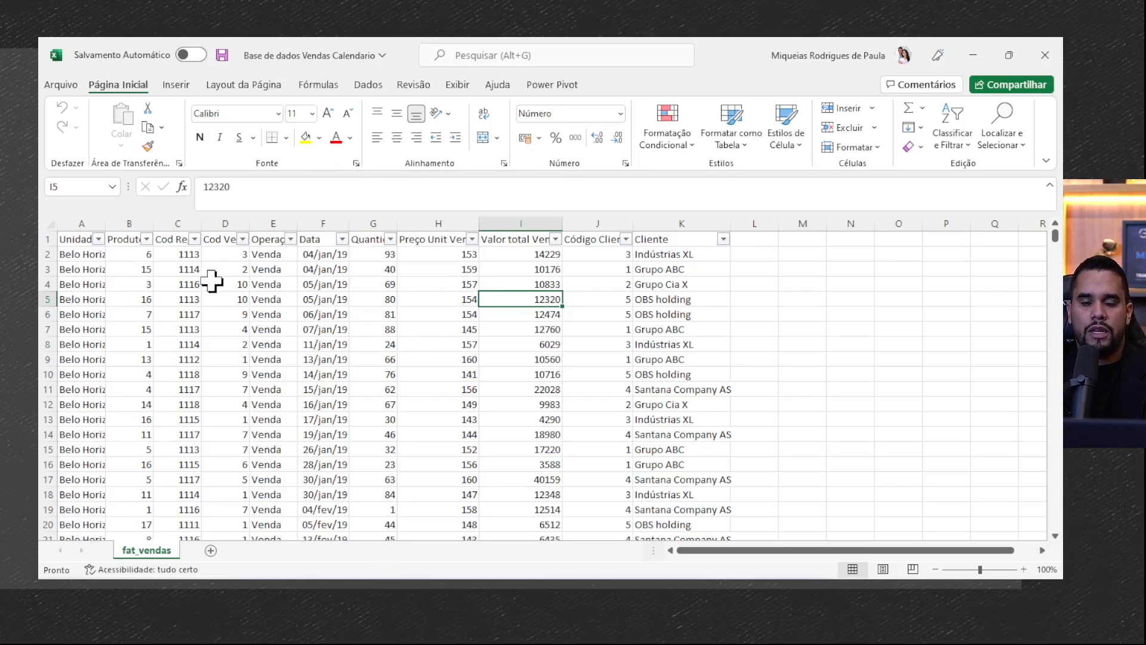
left_click(176, 84)
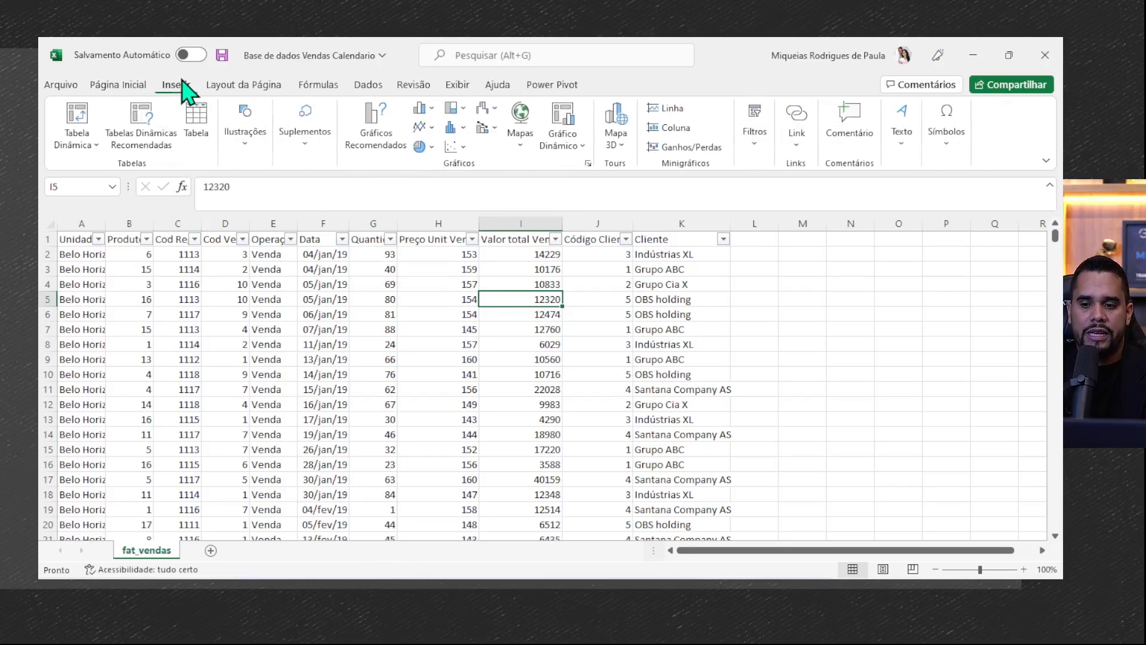
left_click(77, 123)
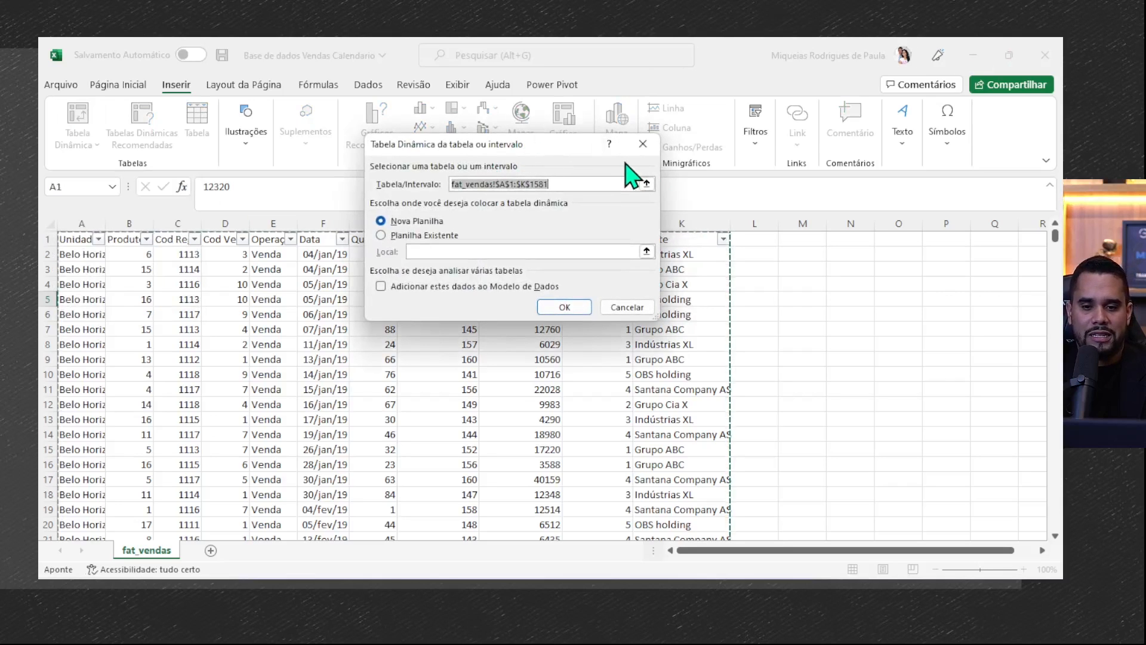
left_click(643, 144)
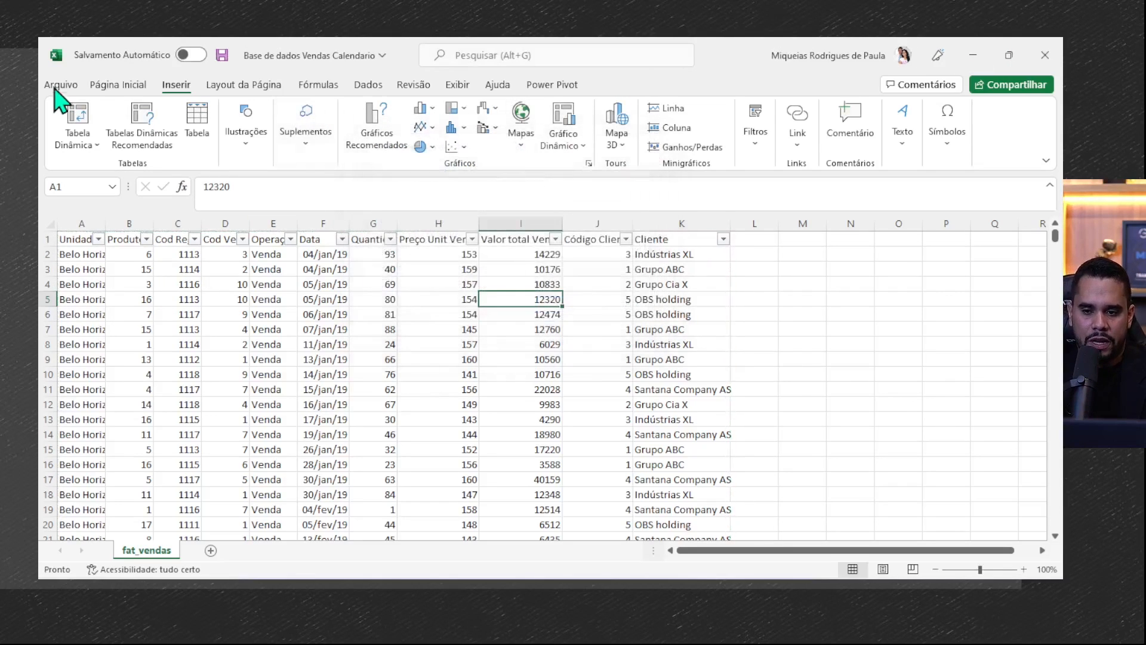
- Preview the recommended pivot tables for the sales data and leave without inserting one
left_click(135, 126)
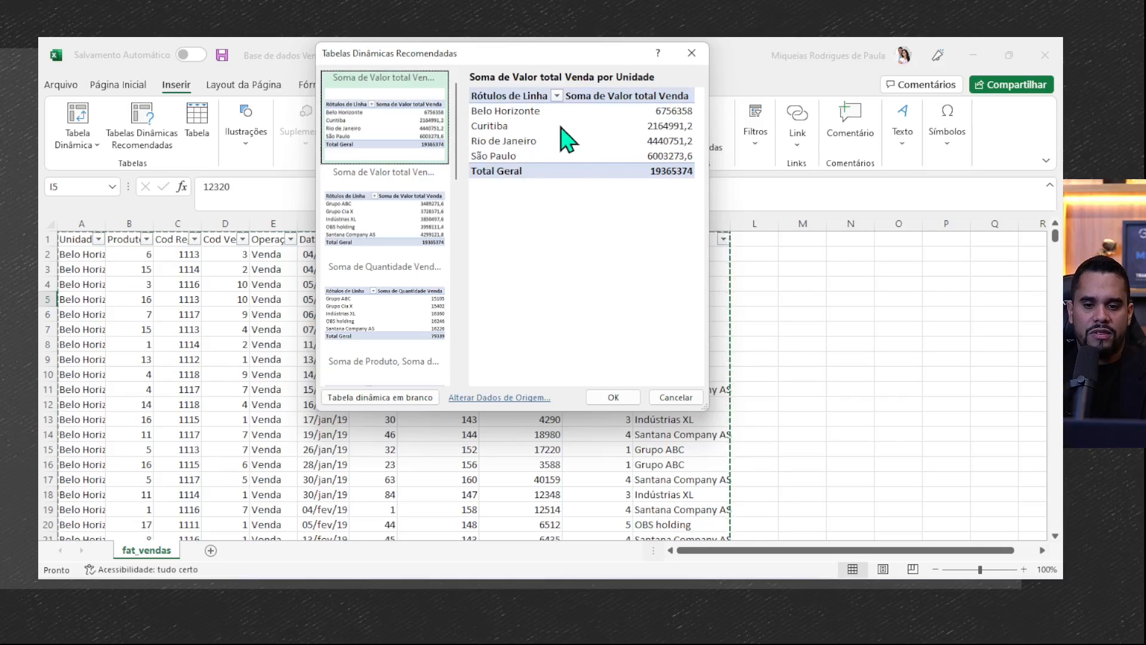
left_click(665, 397)
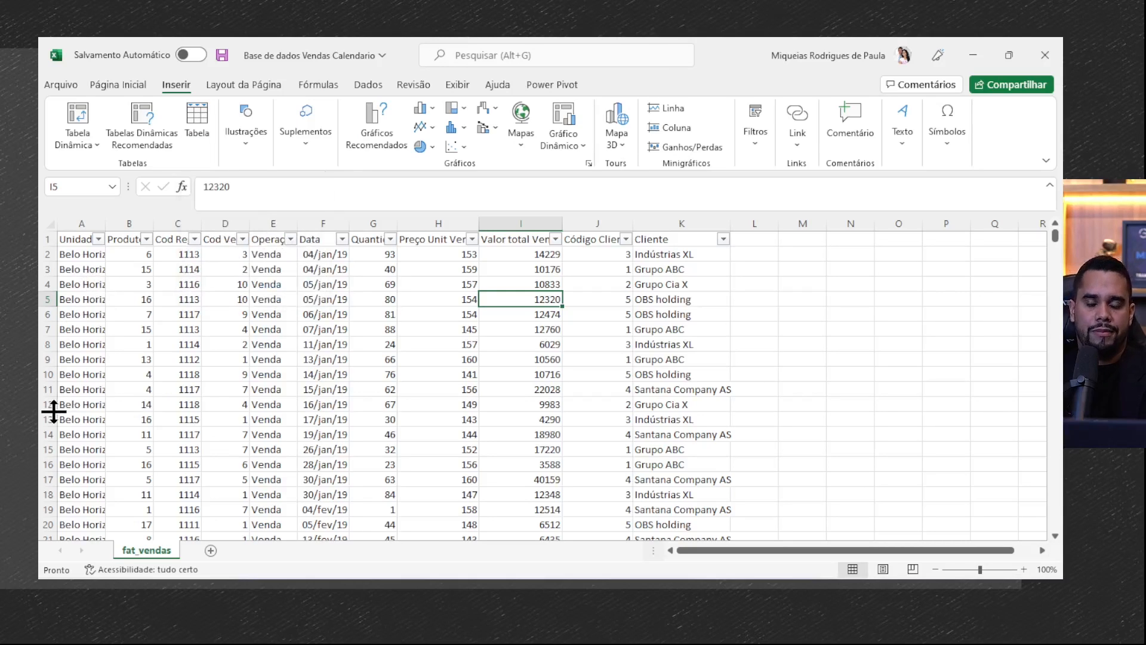
- Insert a pivot table on a new worksheet using the fat_vendas range A1:K1581 as its source
left_click(76, 122)
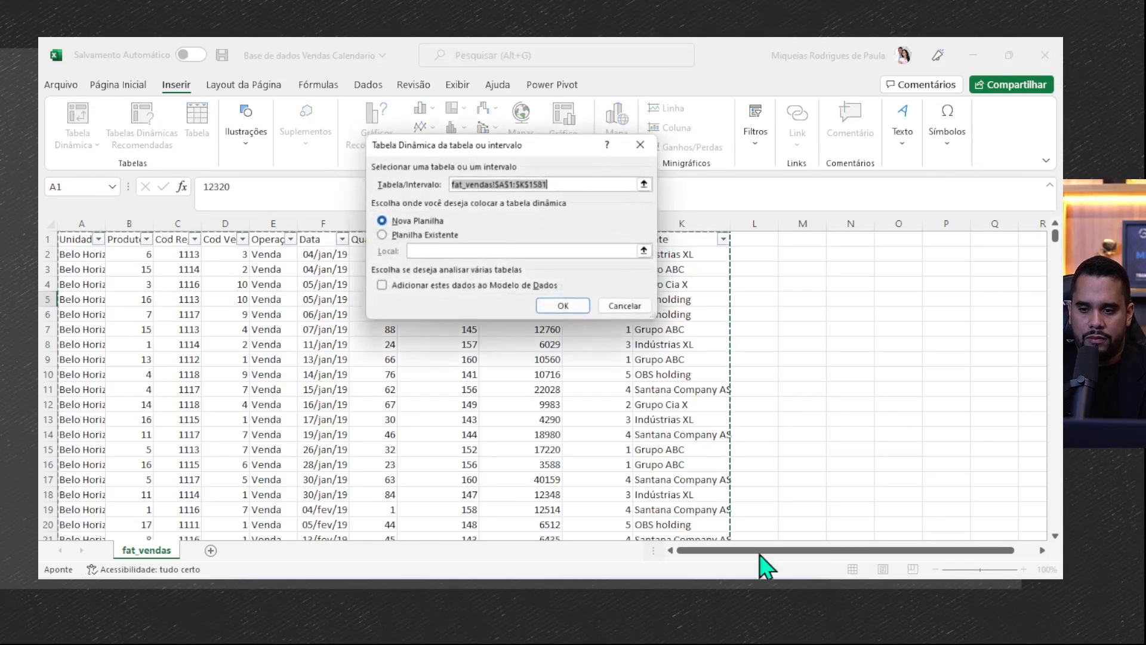
key("Return")
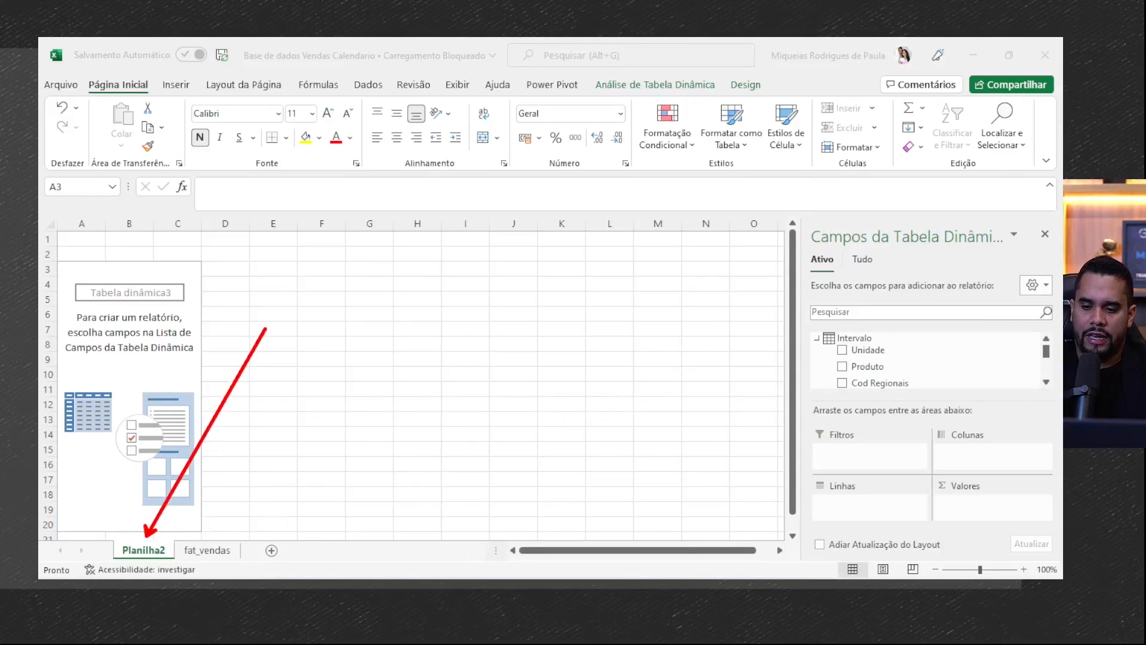
left_click_drag(219, 532, 333, 351)
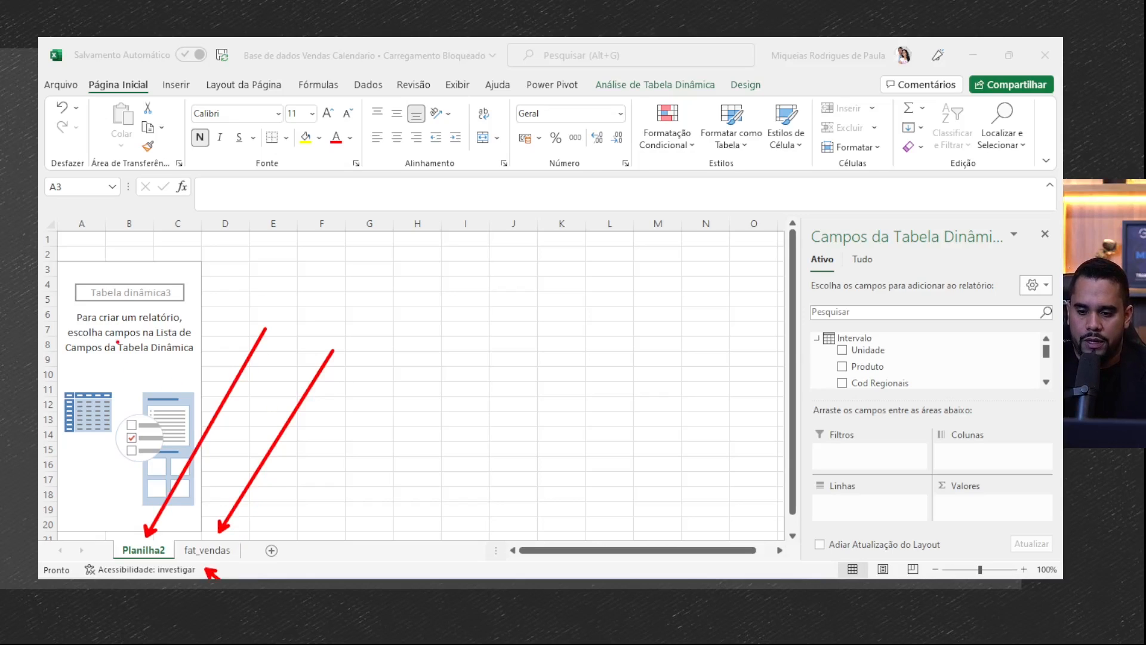
key("Escape")
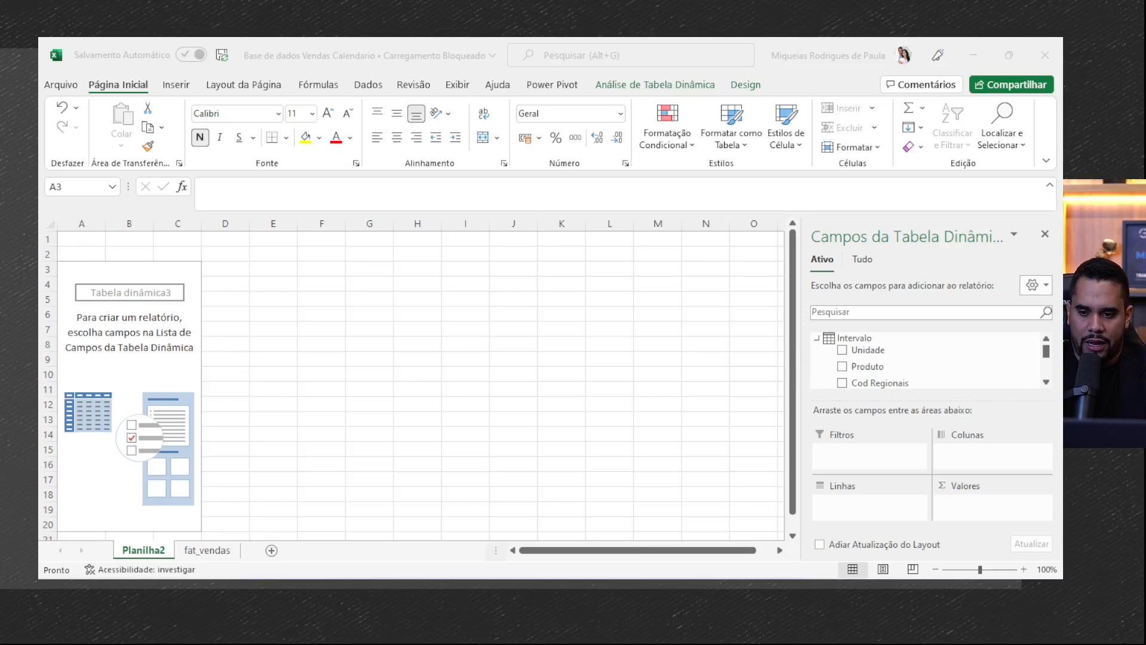
- Select cells inside and outside the empty pivot table area to examine when its field list and contextual tools are available
left_click(82, 299)
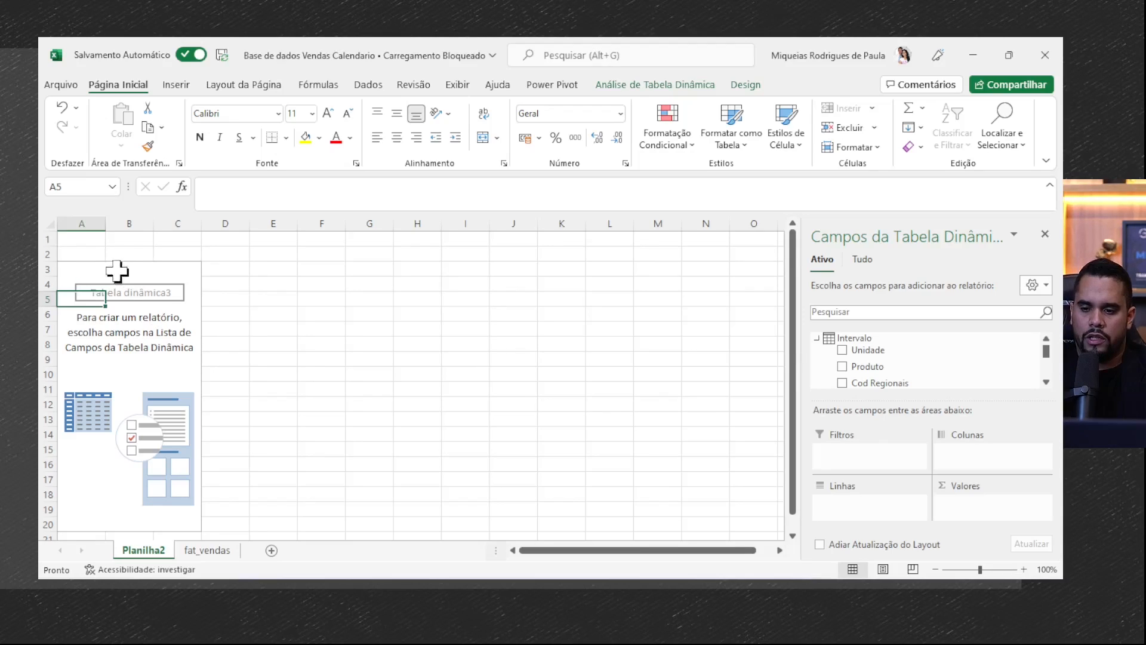
left_click_drag(49, 251, 245, 523)
left_click_drag(326, 451, 525, 450)
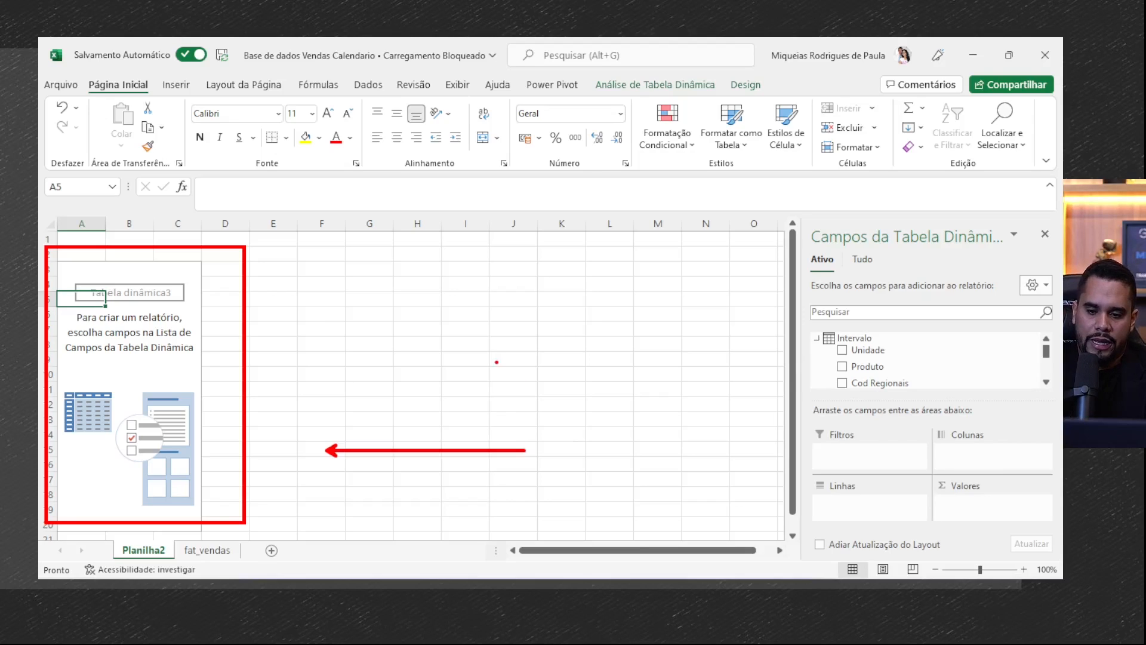
left_click(160, 313)
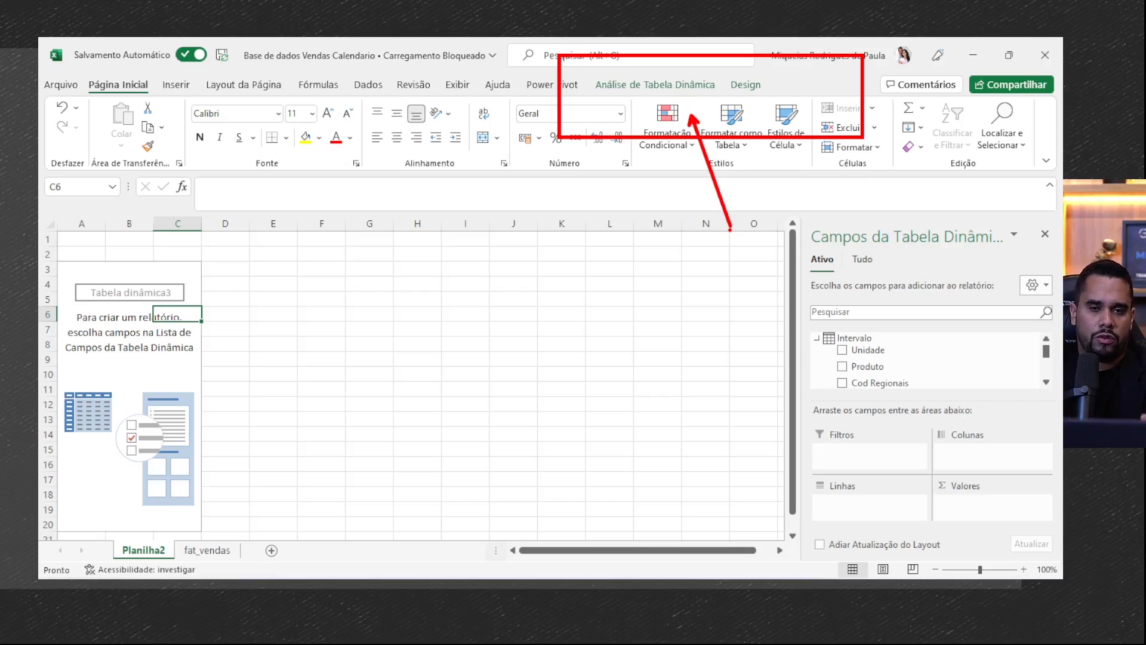
left_click(117, 358)
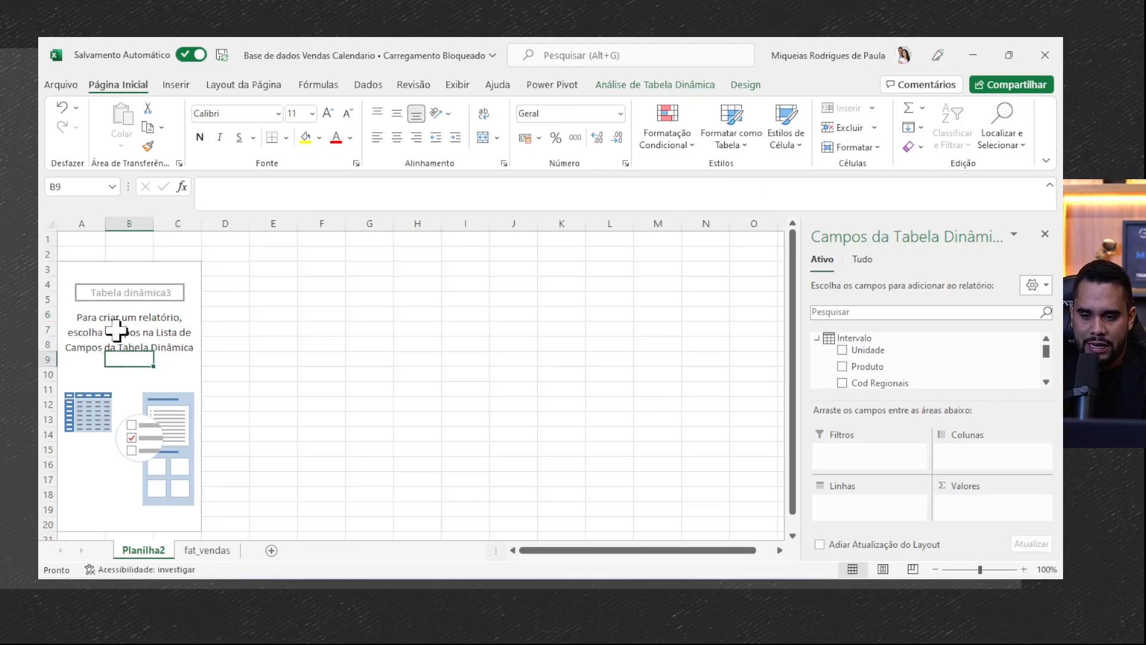
left_click(188, 332)
left_click(227, 332)
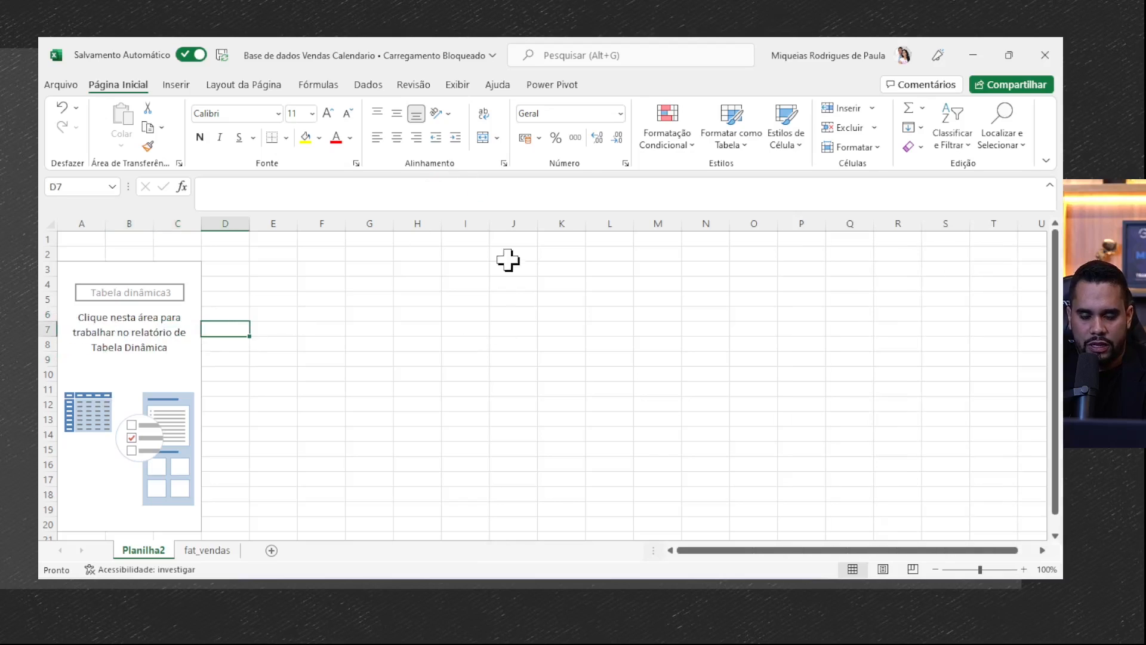
left_click(190, 373)
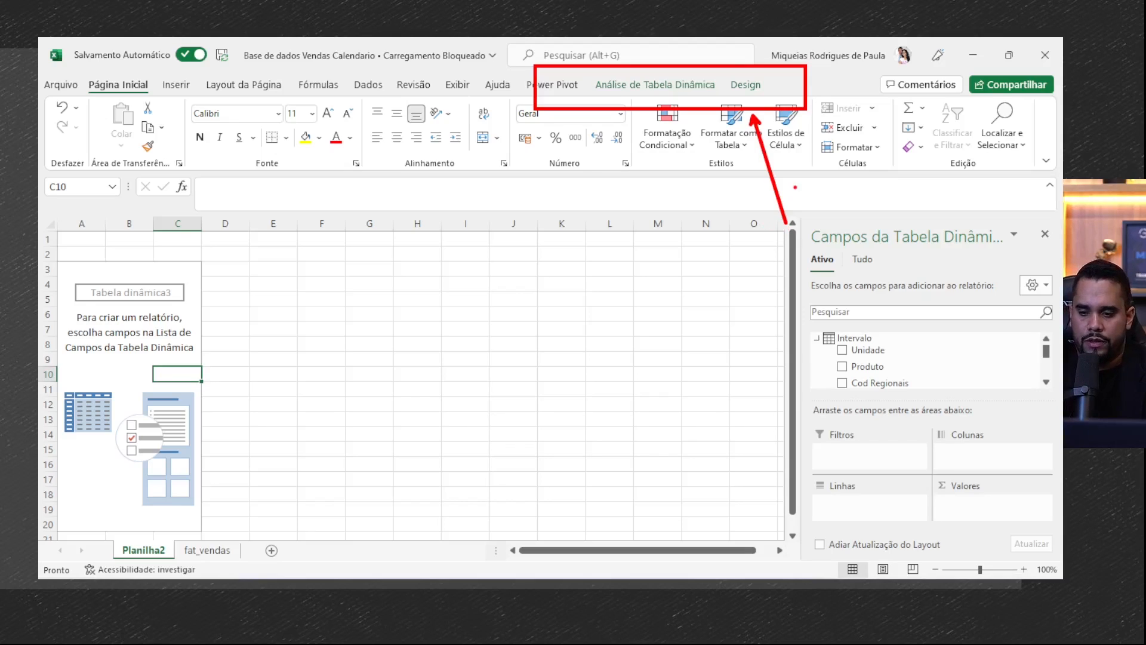
left_click(176, 419)
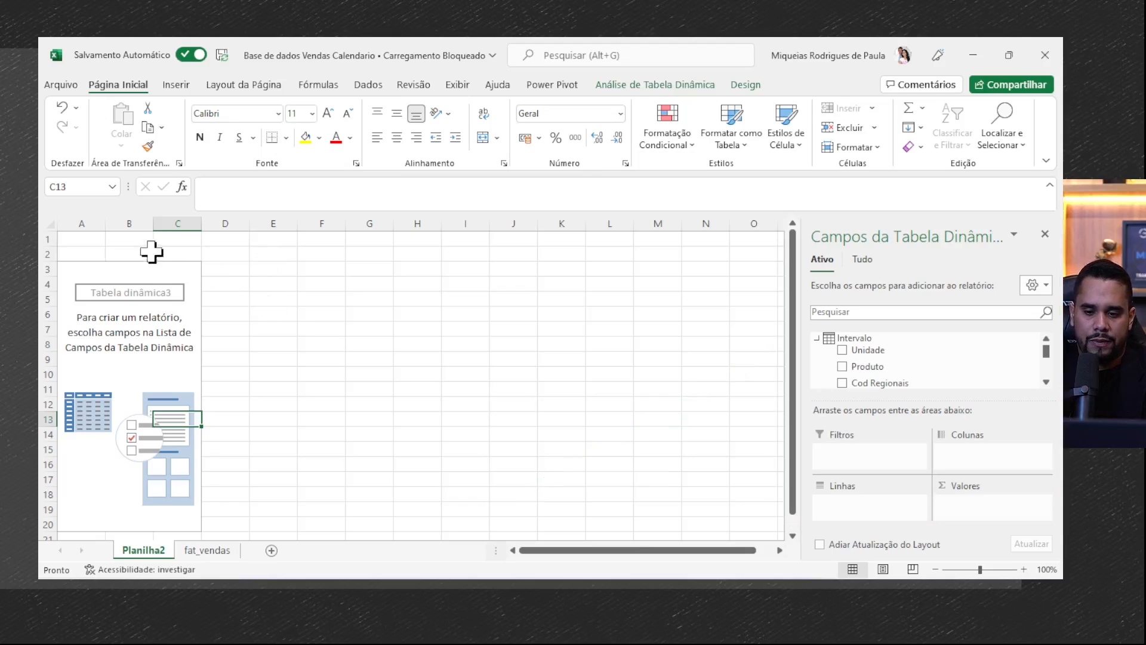
left_click(152, 350)
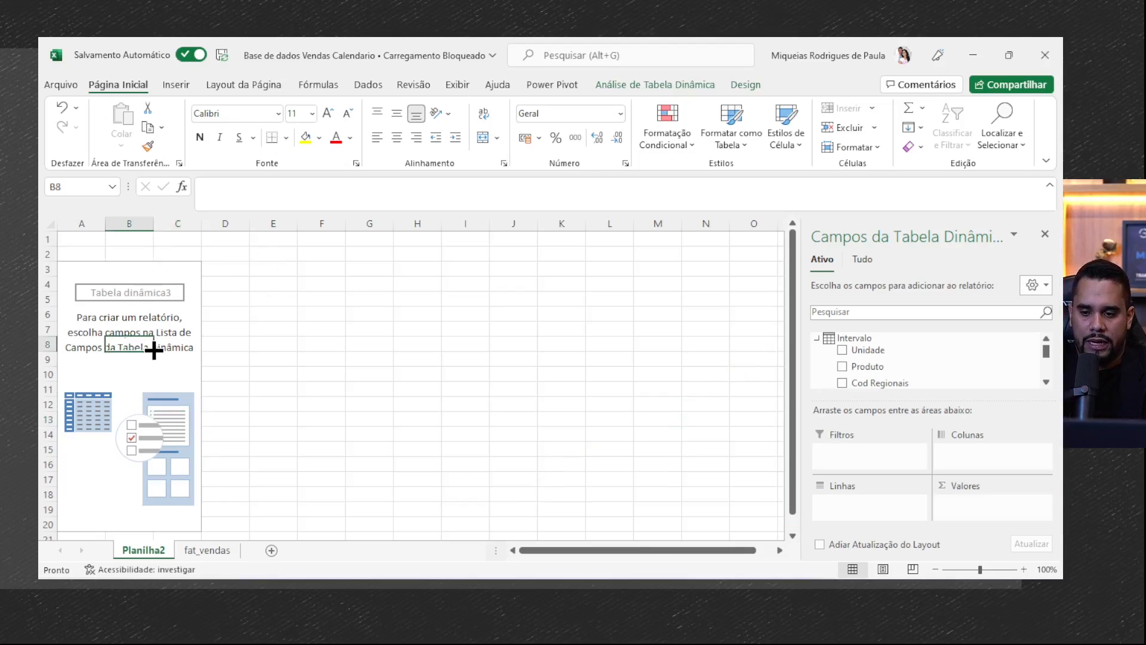
- View the pivot table's display options for the field list, the +/- buttons and the field headers
left_click(646, 88)
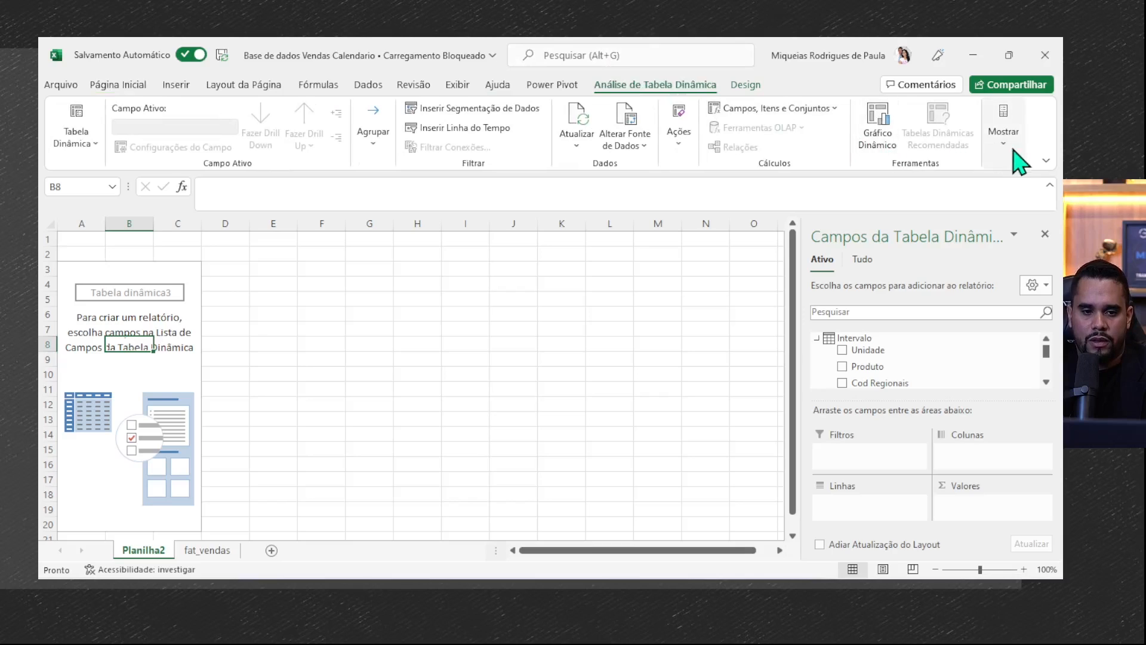
left_click(1014, 154)
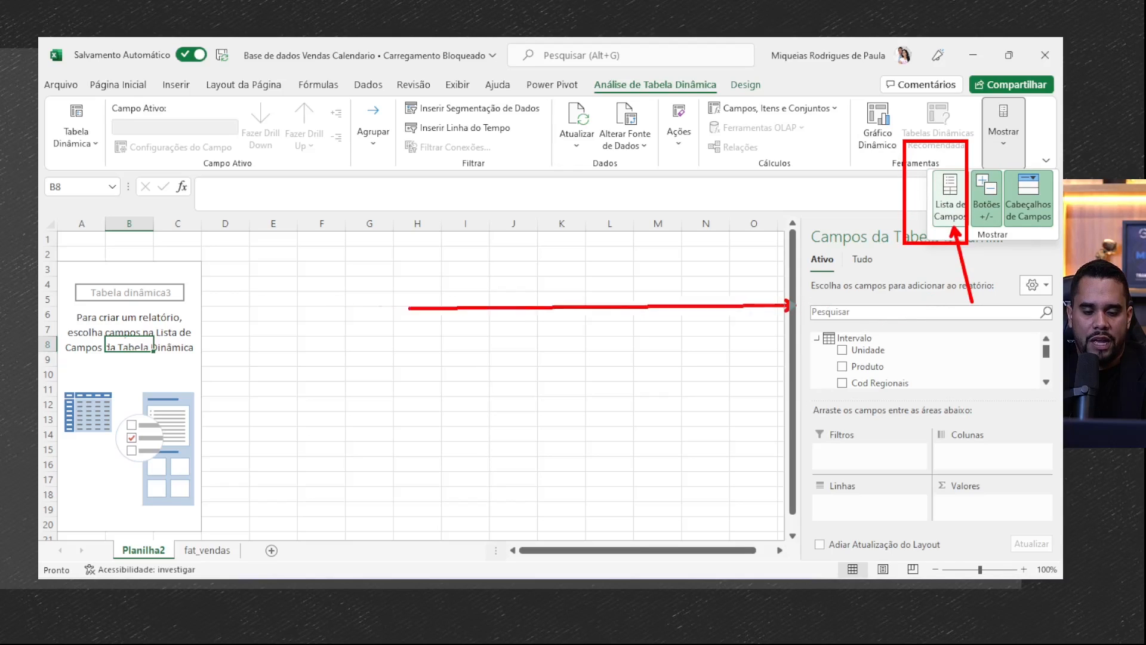
key("Escape")
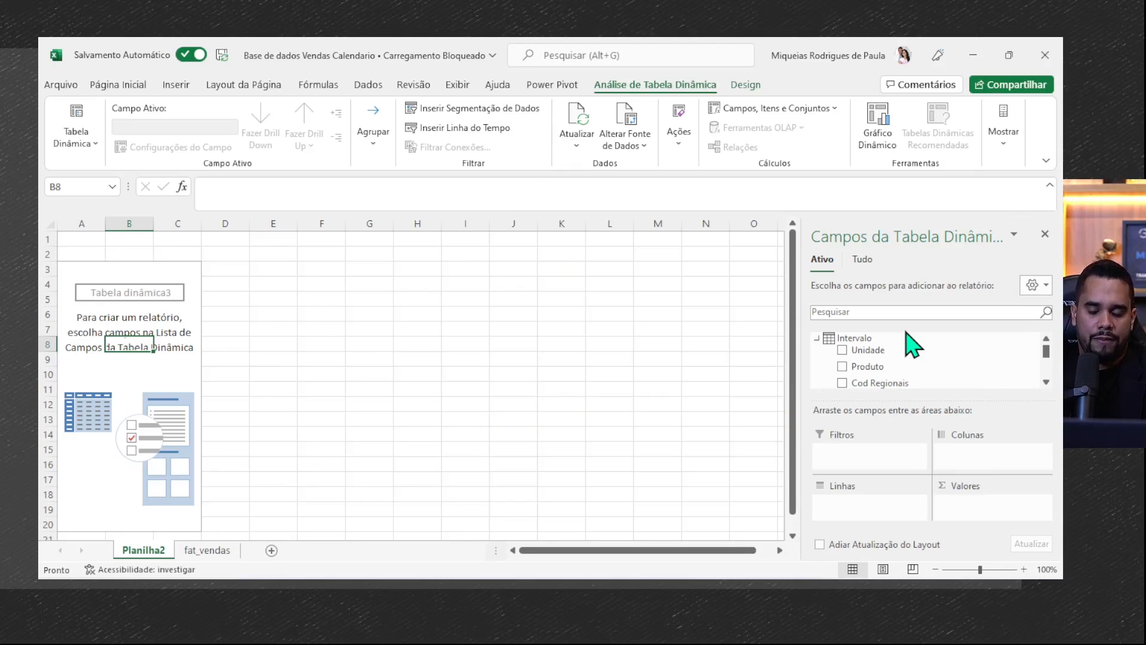
- Look through the pivot table's available fields and compare them with the column headers on the fat_vendas sheet
scroll(901, 358, "down", 3)
scroll(883, 375, "down", 1)
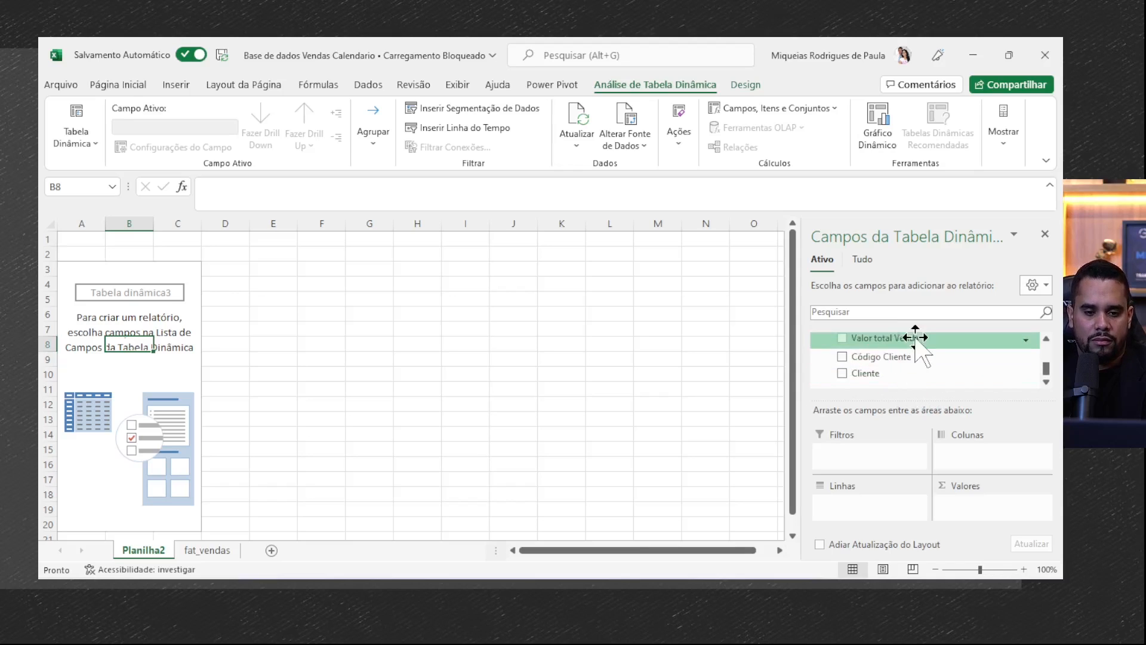
scroll(902, 346, "up", 4)
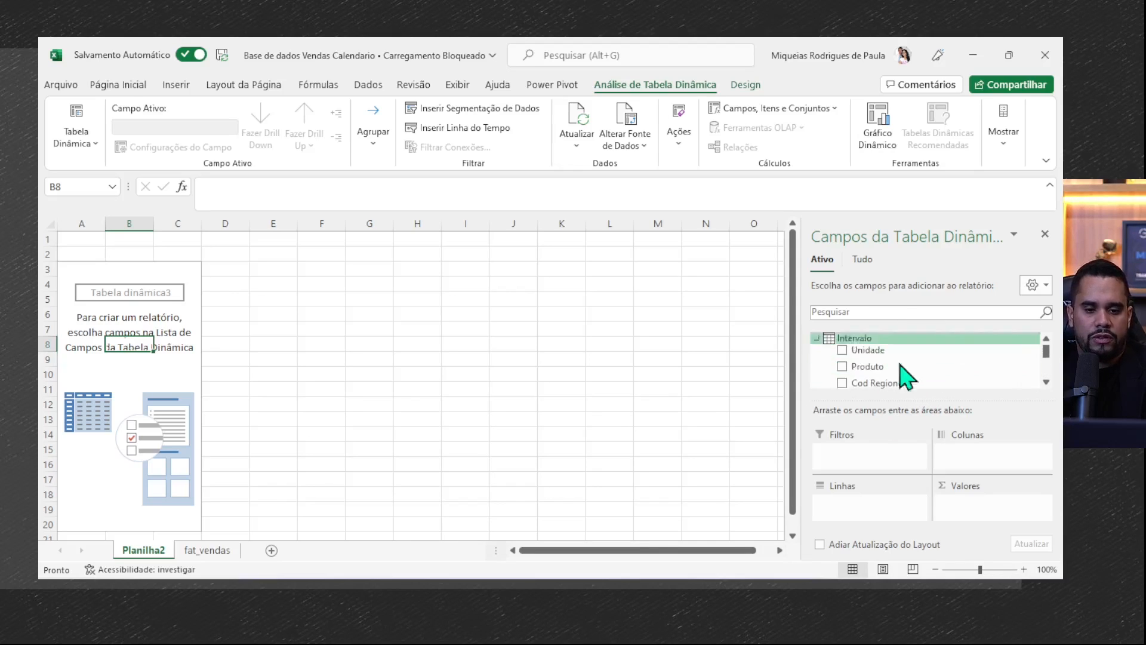
scroll(904, 353, "down", 2)
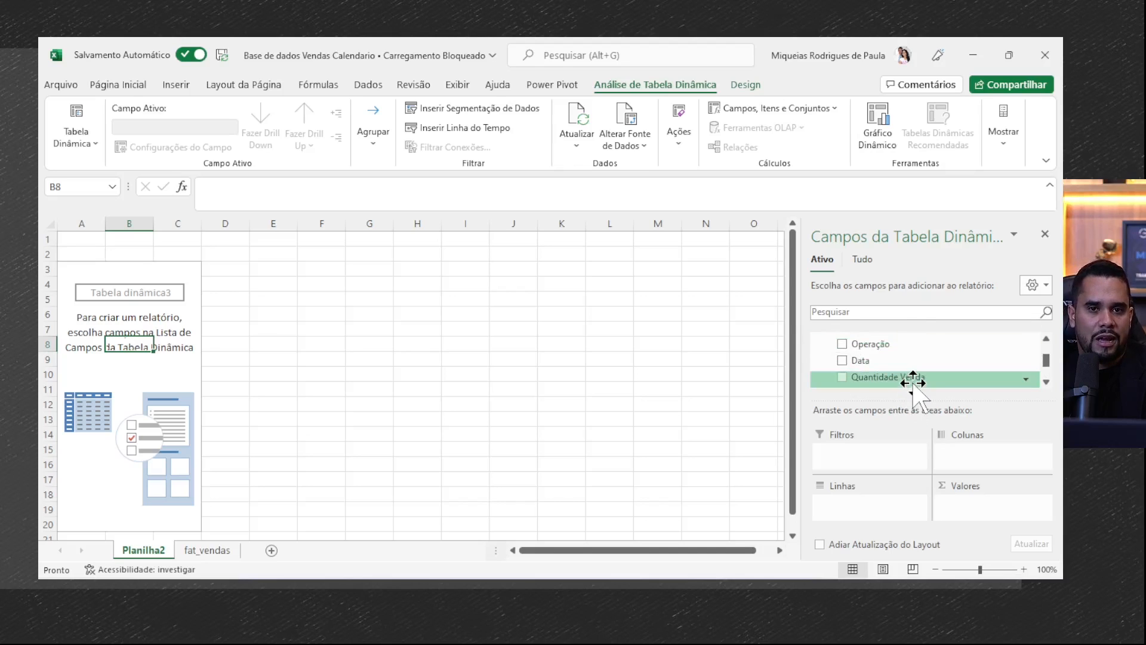
left_click(220, 554)
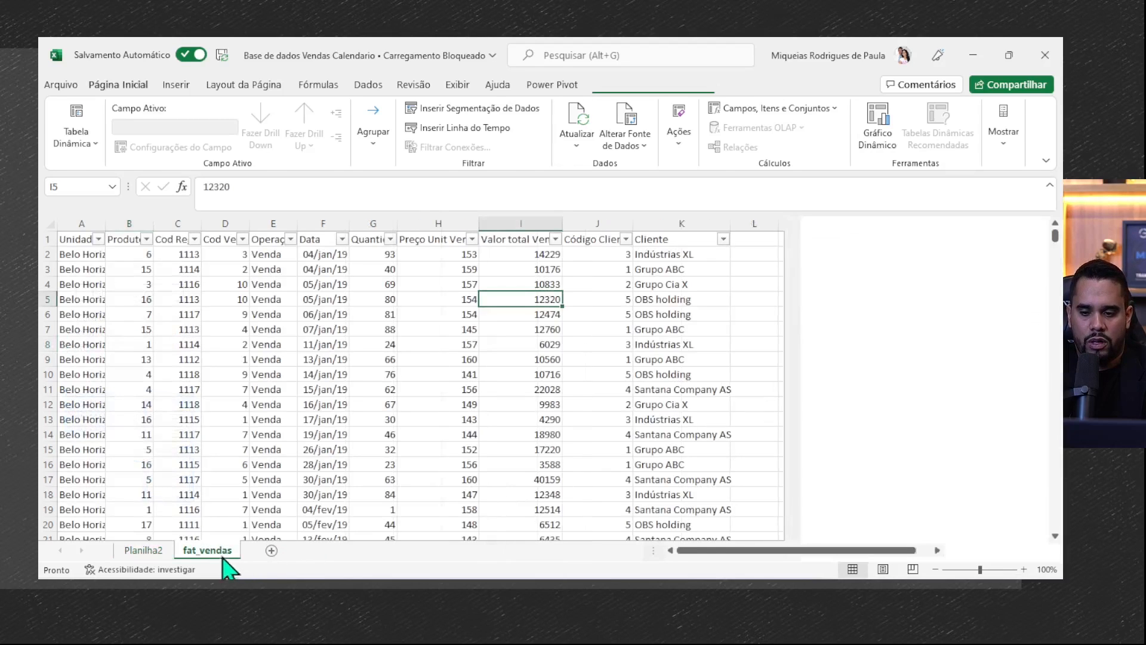
mouse_move(40, 221)
left_mouse_down()
mouse_move(462, 290)
mouse_move(772, 276)
mouse_move(845, 437)
left_mouse_up()
key("Escape")
left_click(143, 550)
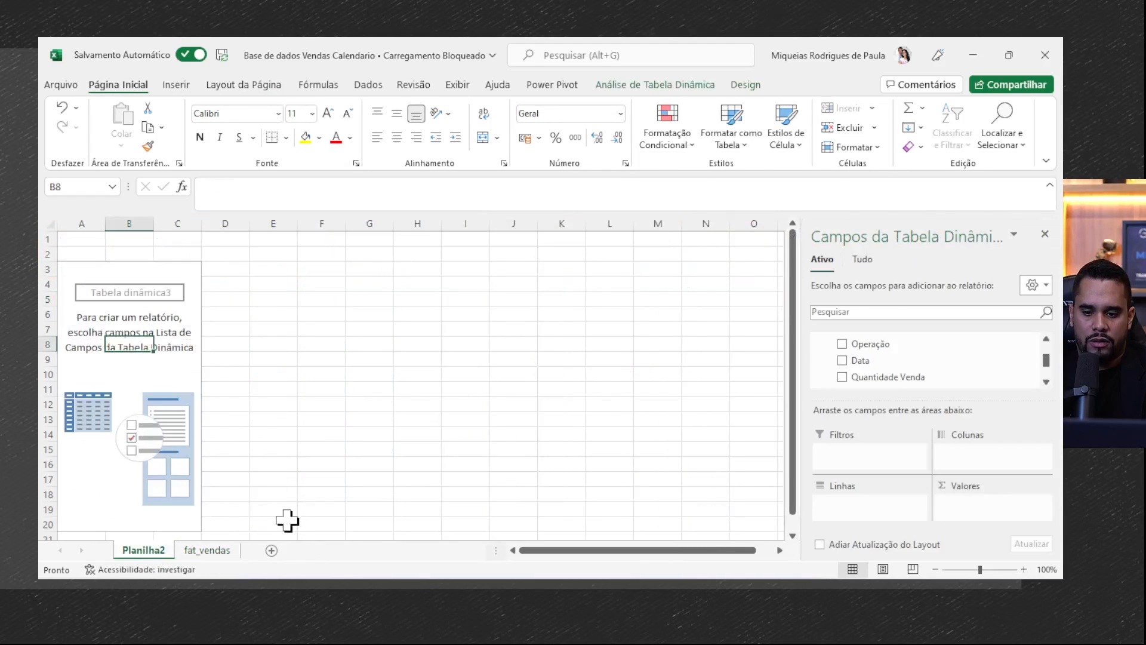
mouse_move(796, 236)
left_mouse_down()
mouse_move(1013, 420)
mouse_move(1057, 411)
left_mouse_up()
left_click_drag(961, 356, 961, 453)
key("Escape")
scroll(922, 364, "up", 5)
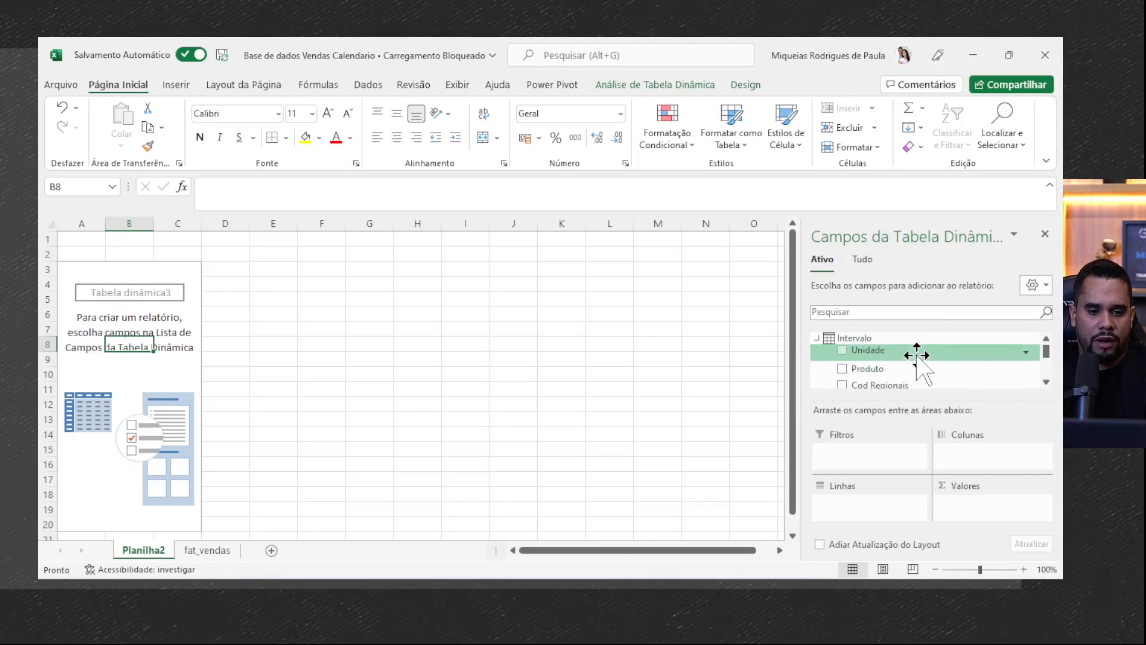
scroll(922, 367, "down", 6)
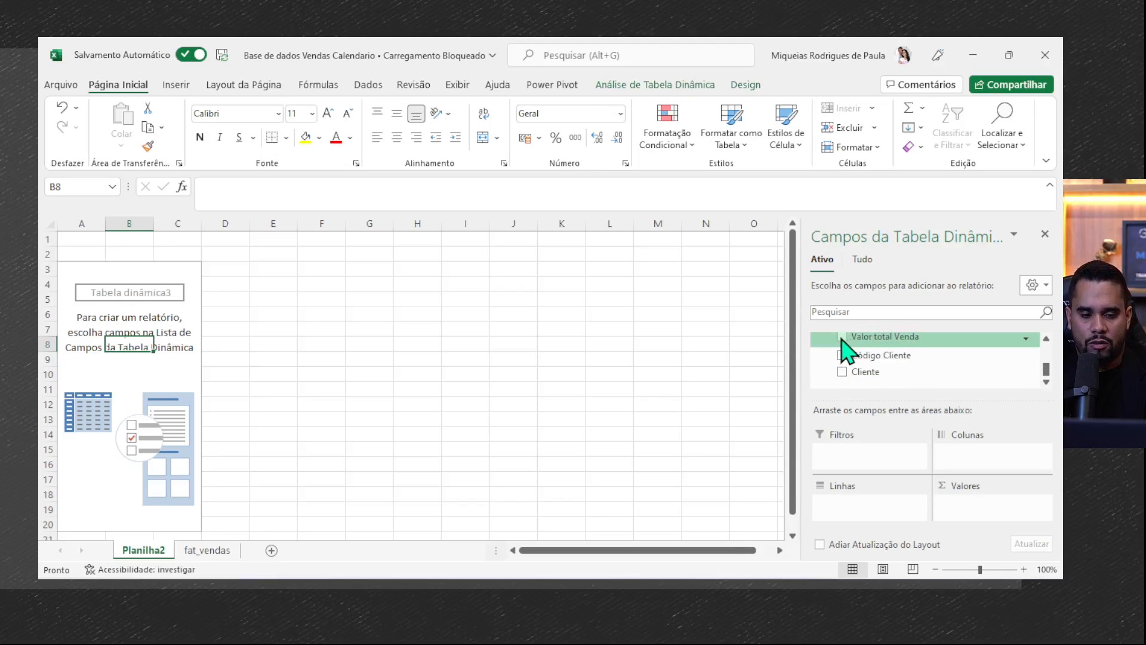
left_click_drag(775, 394, 1041, 545)
key("Escape")
left_click_drag(787, 393, 1061, 553)
left_click_drag(1017, 497, 1058, 580)
mouse_move(687, 469)
left_mouse_down()
mouse_move(256, 366)
mouse_move(113, 357)
left_mouse_up()
key("Escape")
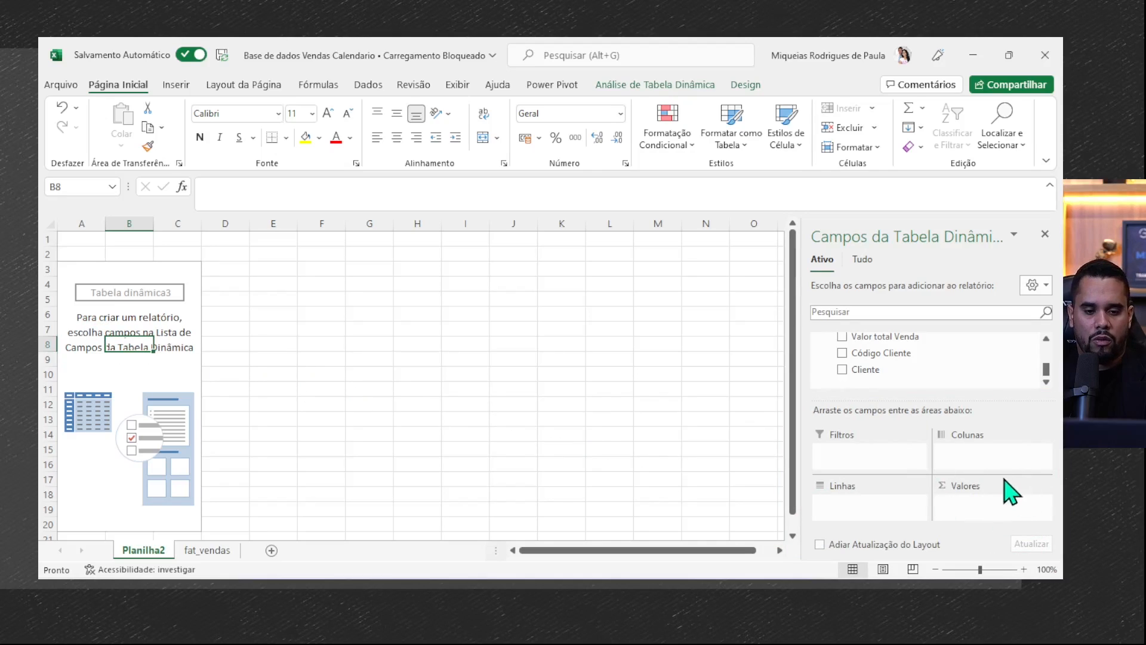
mouse_move(913, 461)
left_mouse_down()
mouse_move(1062, 559)
mouse_move(1028, 450)
left_mouse_up()
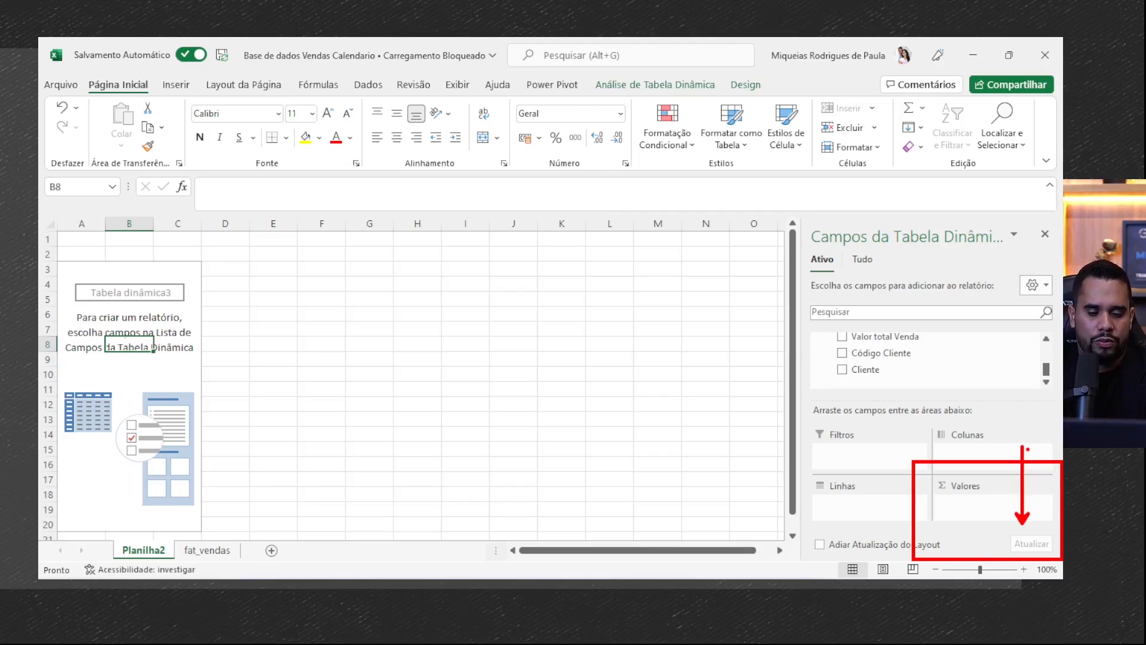
key("Escape")
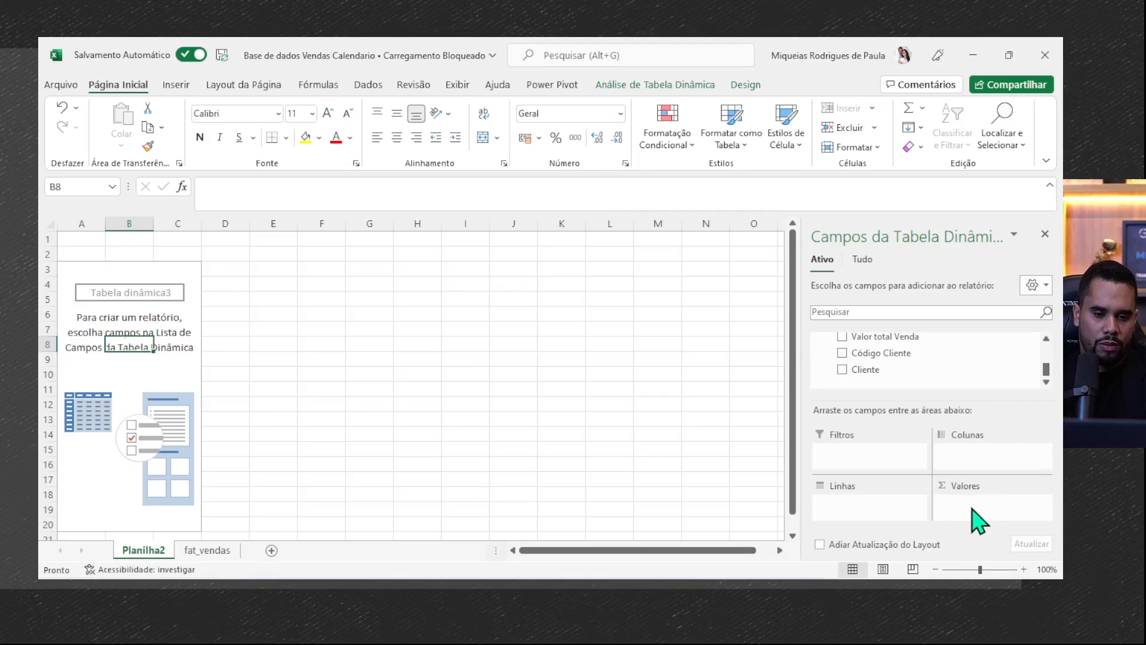
mouse_move(791, 464)
left_mouse_down()
mouse_move(910, 529)
mouse_move(928, 524)
mouse_move(981, 439)
left_mouse_up()
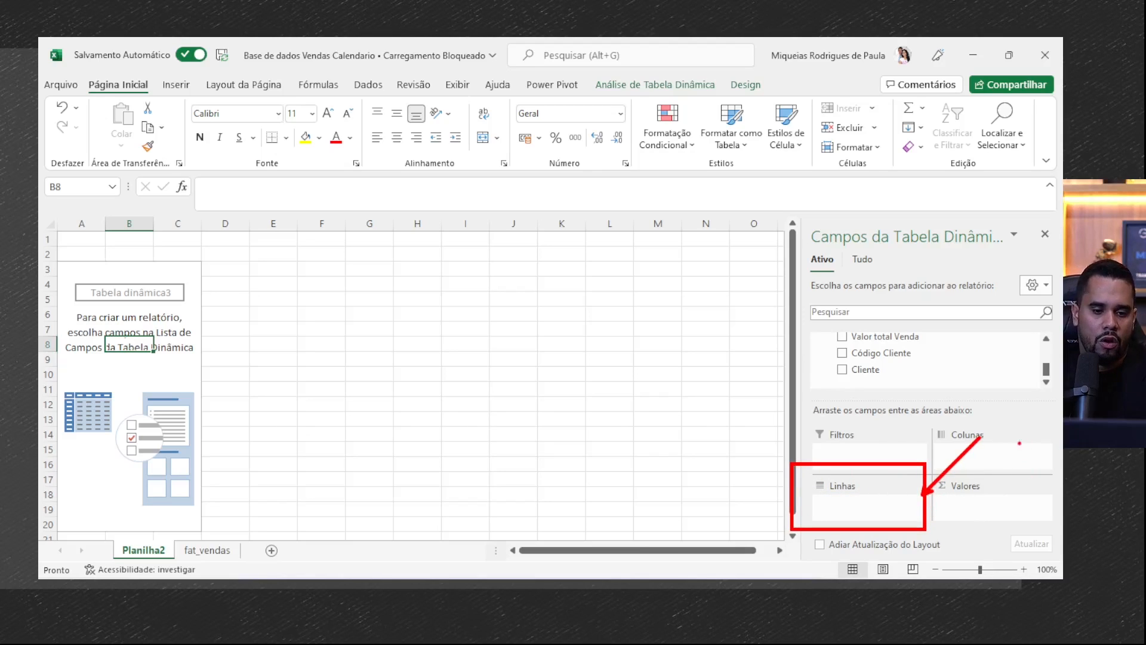
mouse_move(921, 425)
left_mouse_down()
mouse_move(1037, 487)
mouse_move(1059, 483)
left_mouse_up()
left_click_drag(1042, 375, 1033, 404)
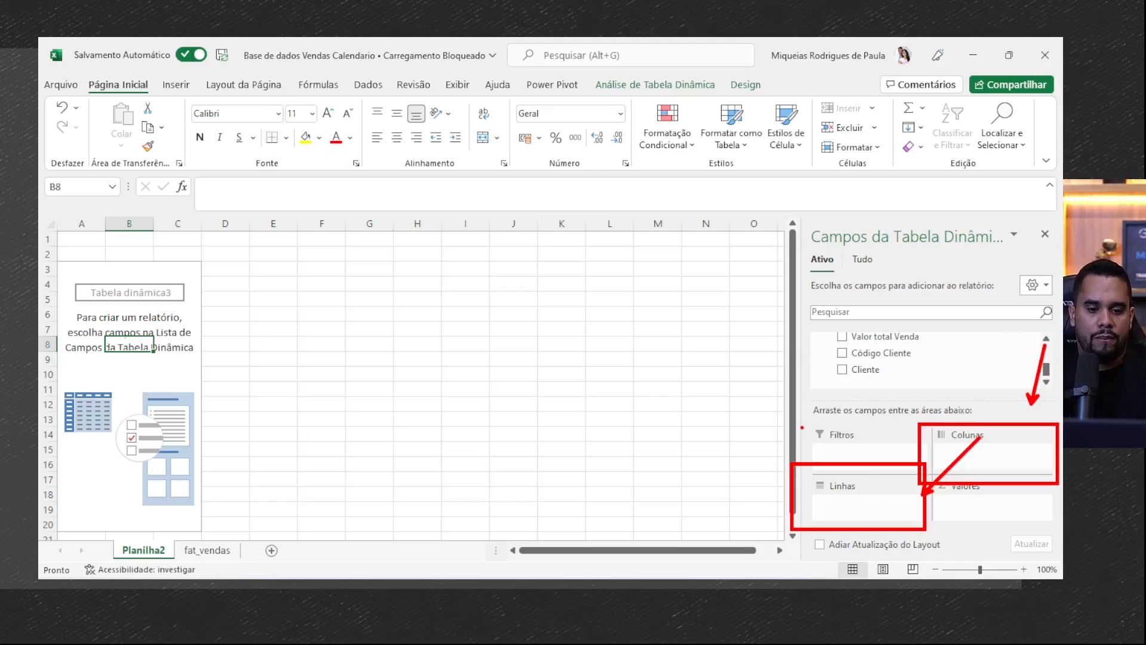
key("e")
left_click_drag(800, 416, 949, 483)
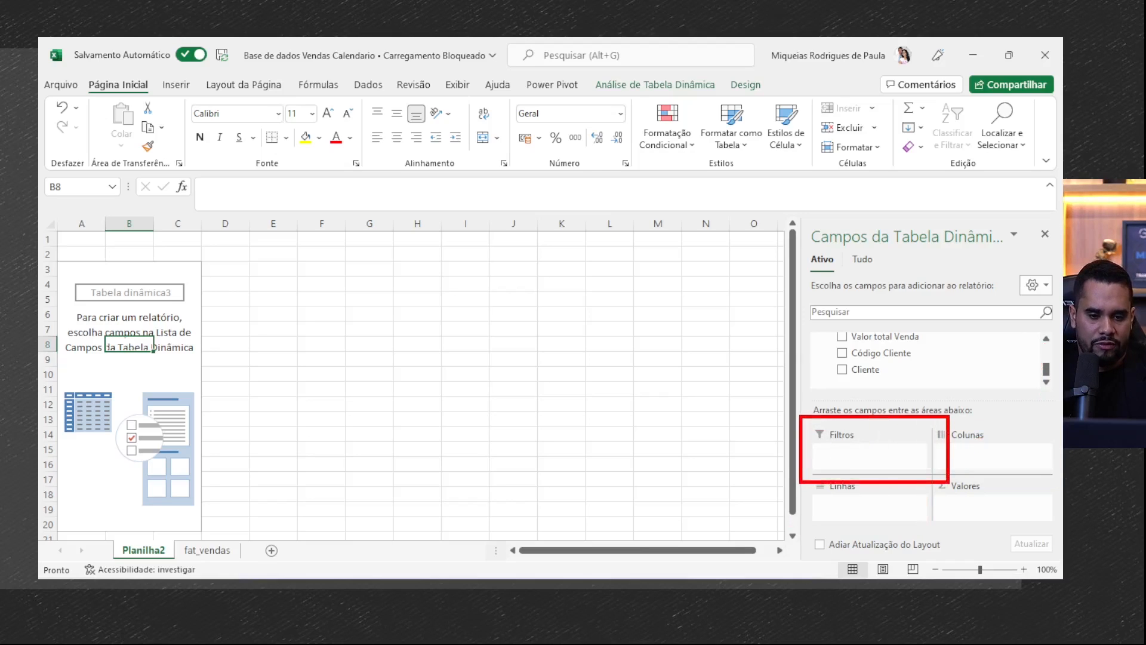
- Add the Valor total Venda field to the pivot table as a summed value
left_click_drag(857, 358, 881, 457)
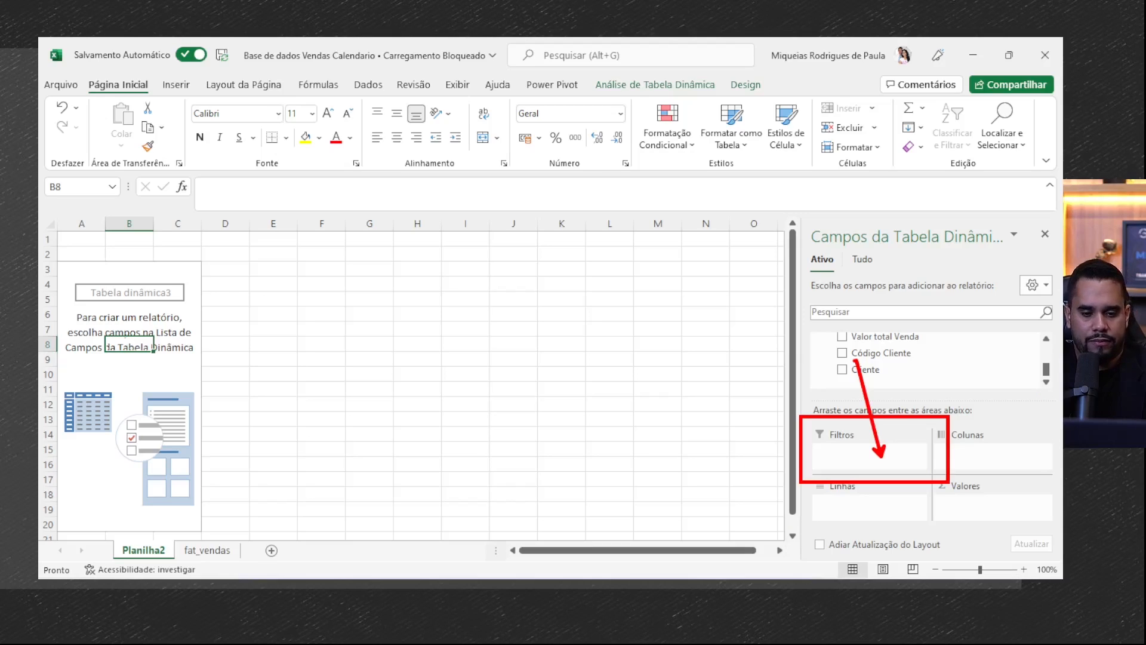
key("Escape")
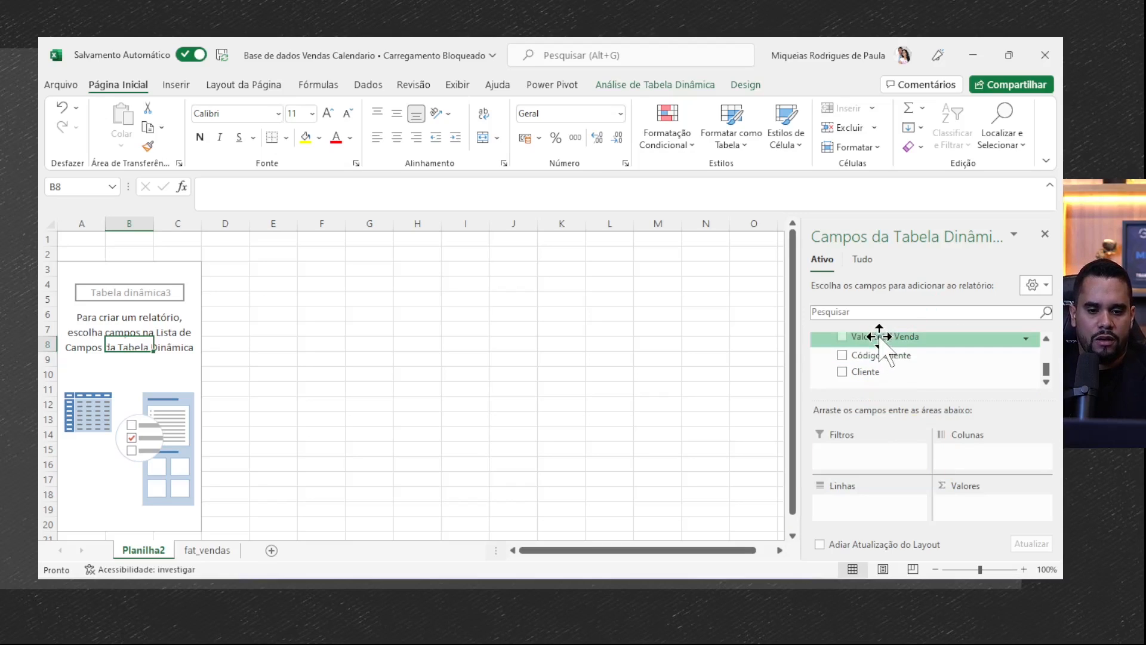
left_click(842, 337)
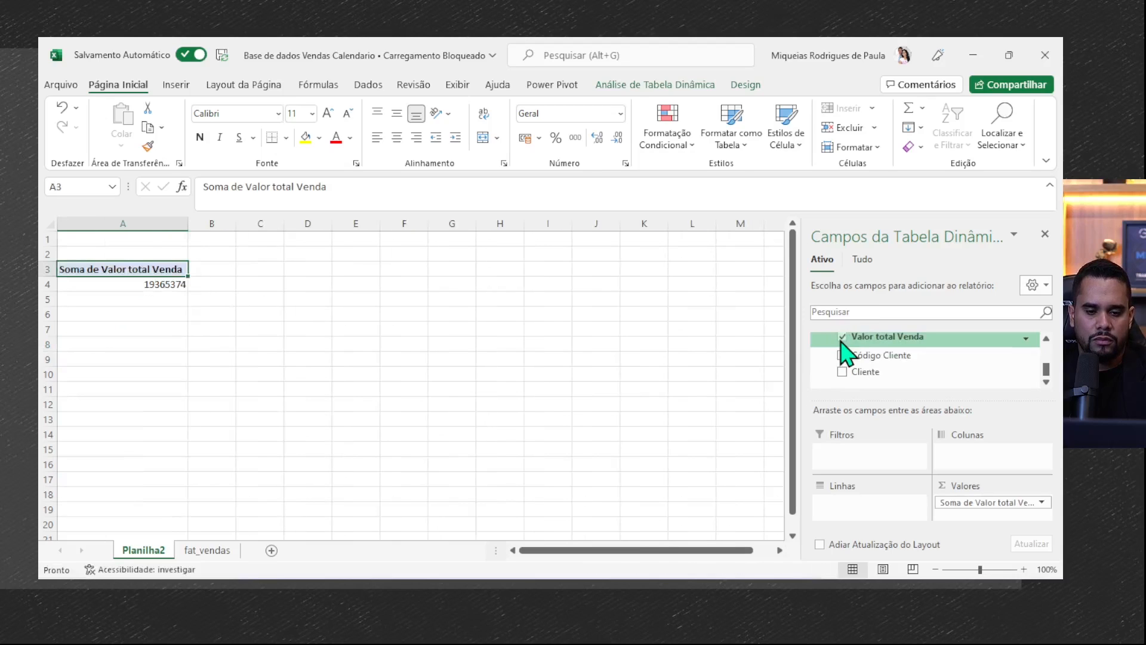
key("ctrl+2")
left_click_drag(908, 467, 1061, 529)
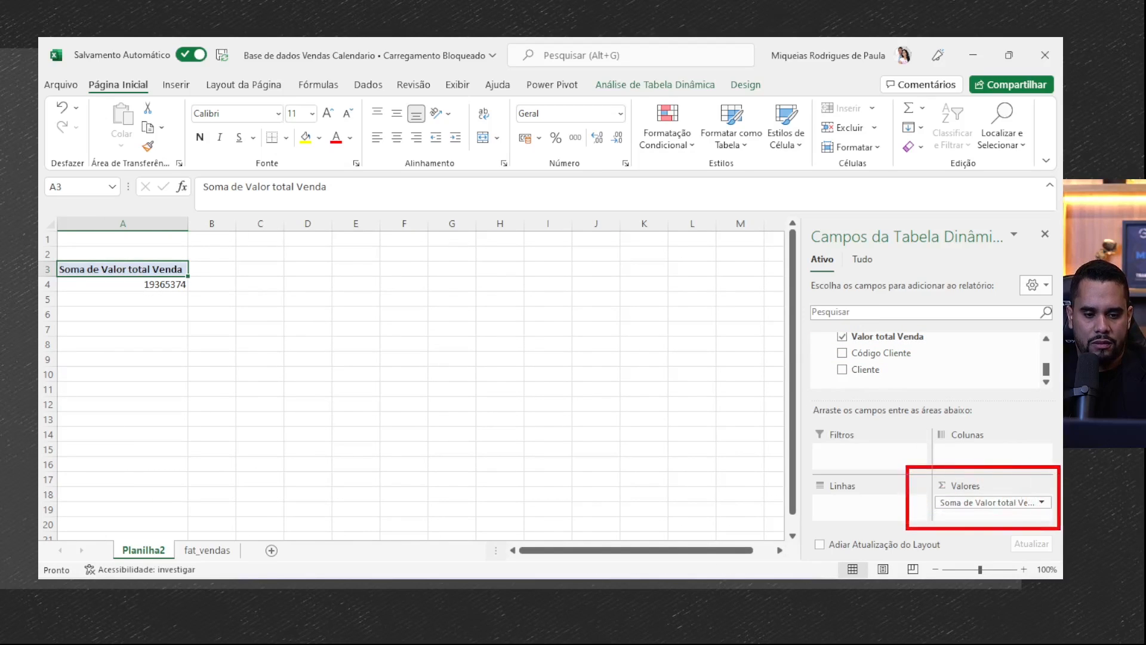
left_click_drag(48, 236, 232, 341)
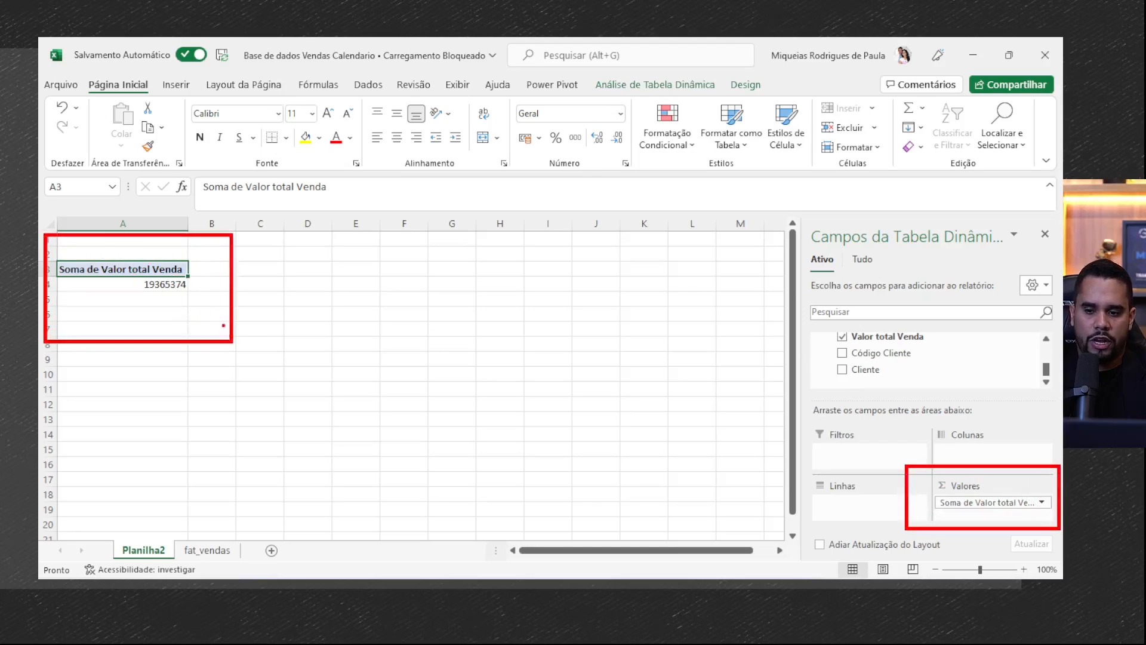
left_click_drag(200, 287, 325, 433)
key("Escape")
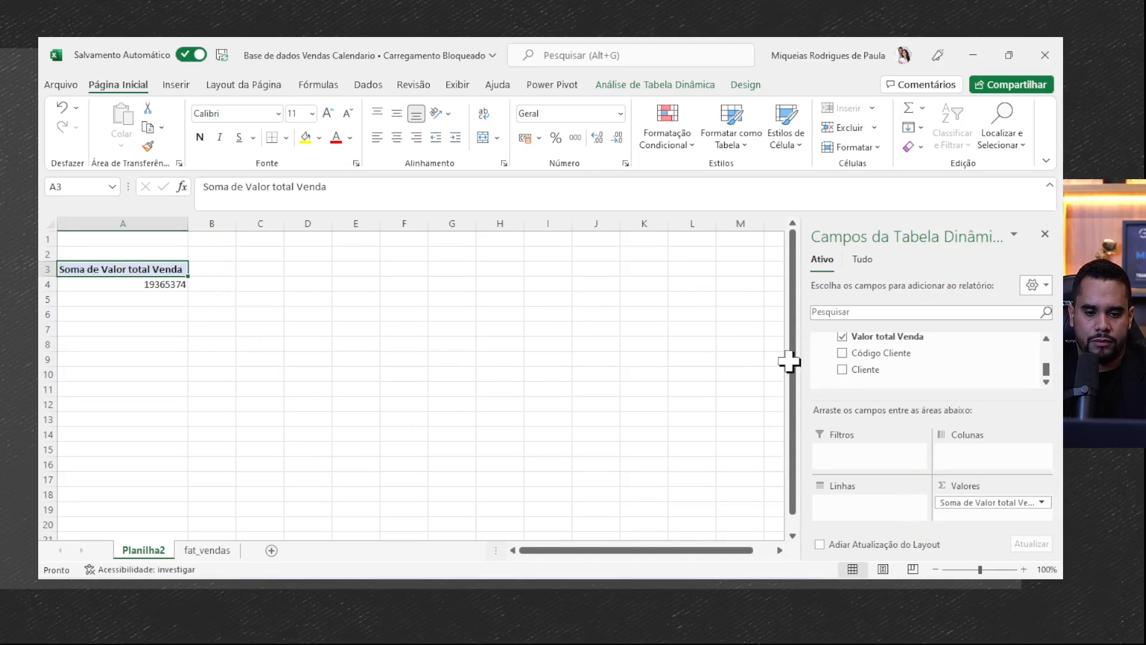
scroll(942, 373, "up", 1)
scroll(942, 374, "down", 1)
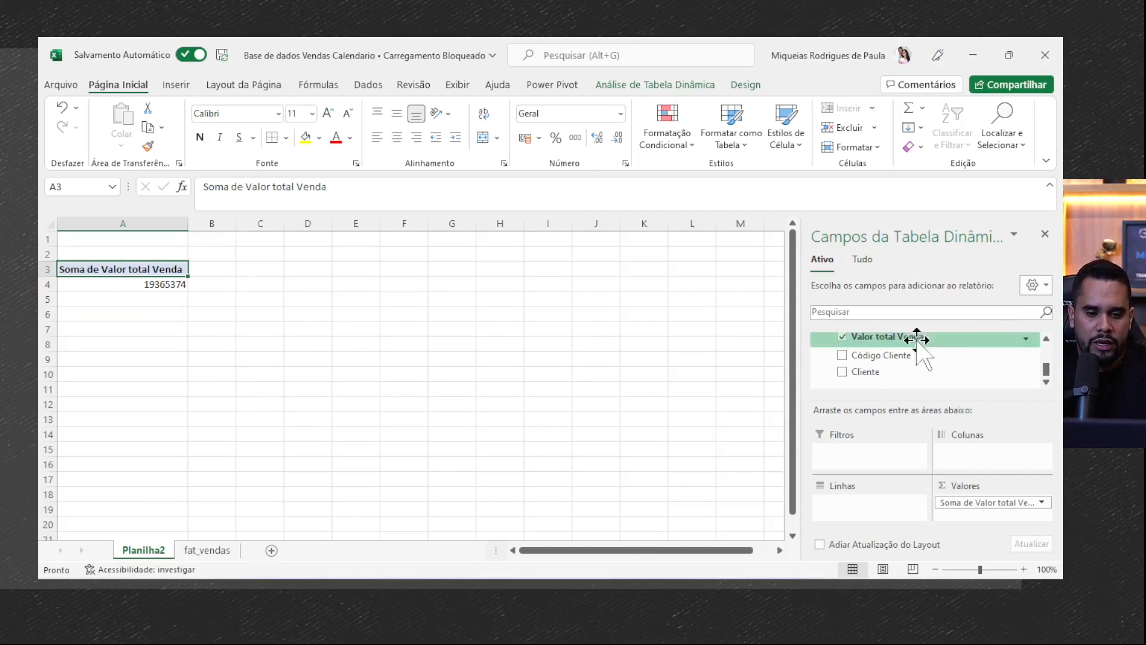
- Break the sales total down by customer by adding the Cliente field to the pivot table's rows
left_click(842, 369)
key("ctrl+2")
left_click_drag(779, 464, 930, 526)
left_click_drag(983, 477, 1000, 358)
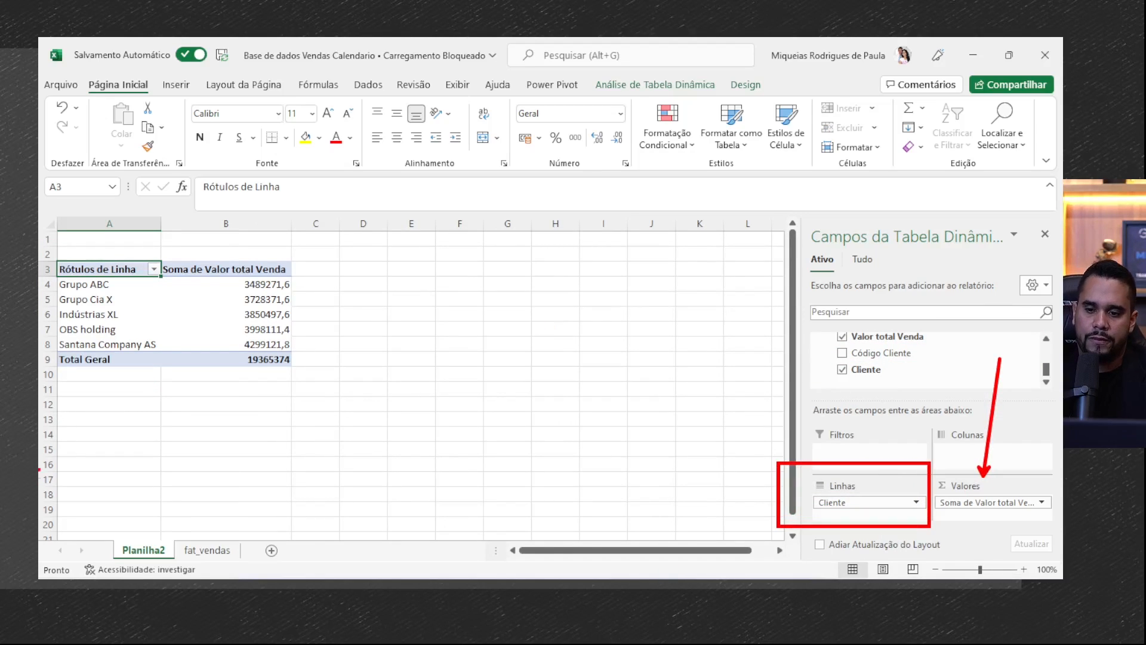
key("e")
left_click_drag(43, 244, 349, 395)
left_click_drag(269, 374, 363, 477)
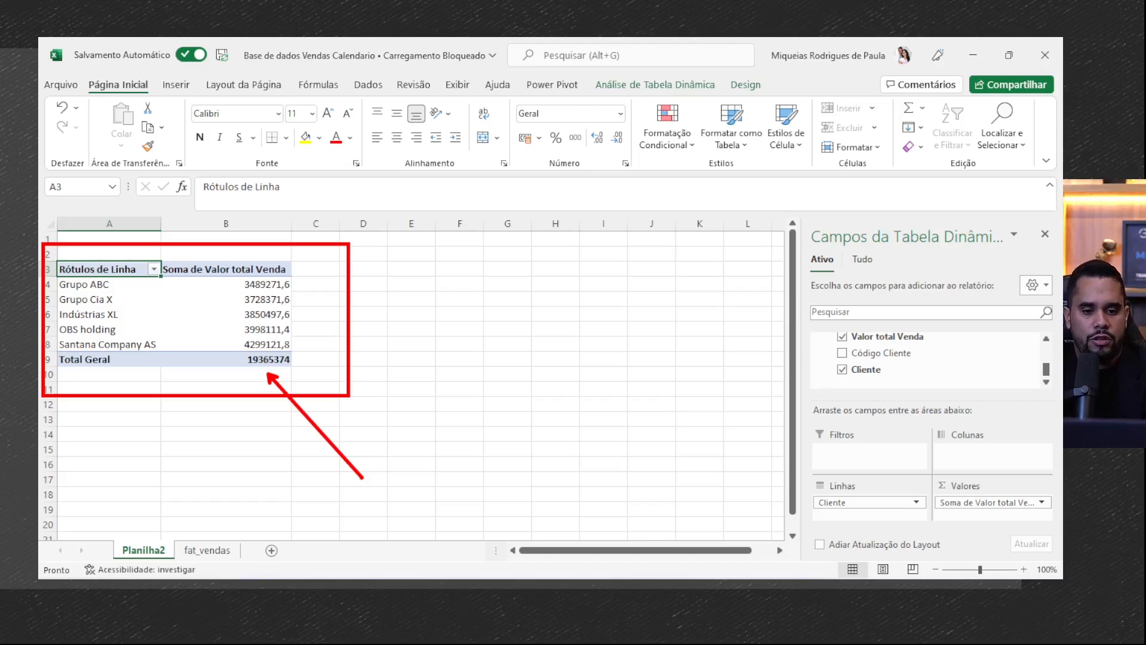
left_click_drag(850, 485, 750, 400)
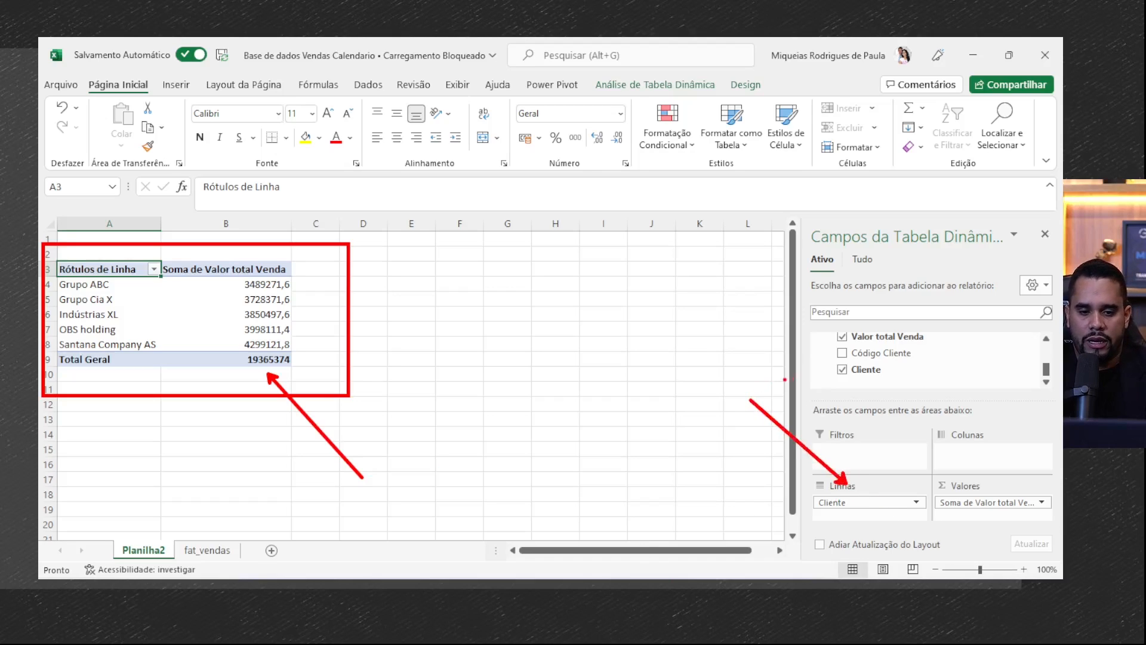
key("Escape")
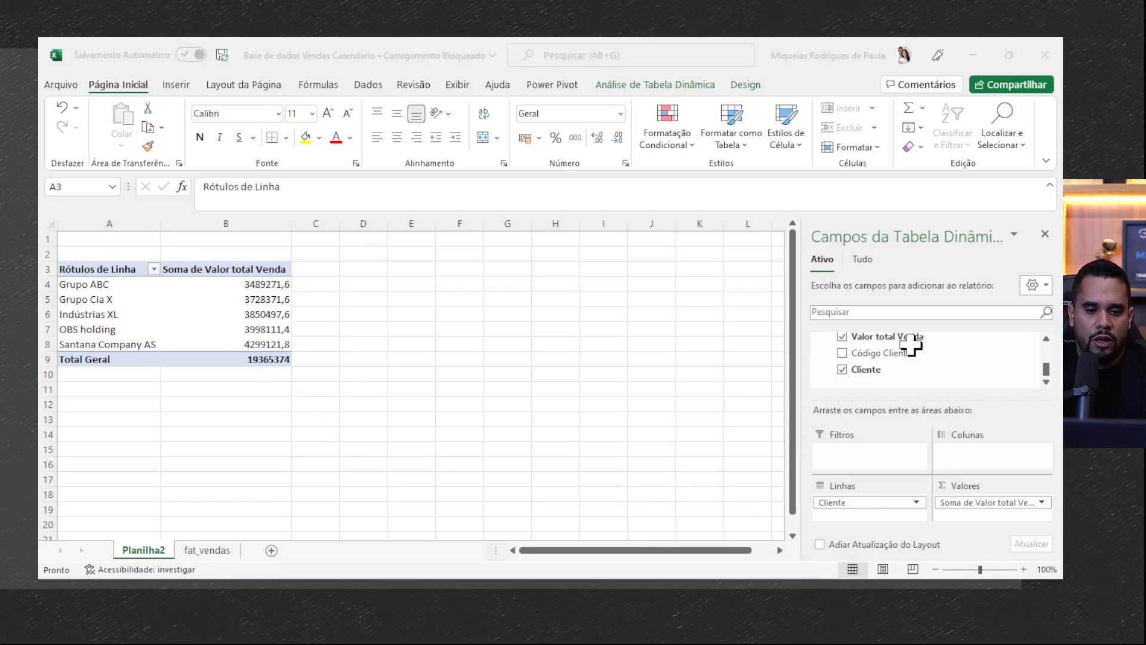
- Remove the Cliente field from the pivot table
scroll(845, 377, "up", 3)
scroll(851, 385, "up", 5)
left_click(843, 375)
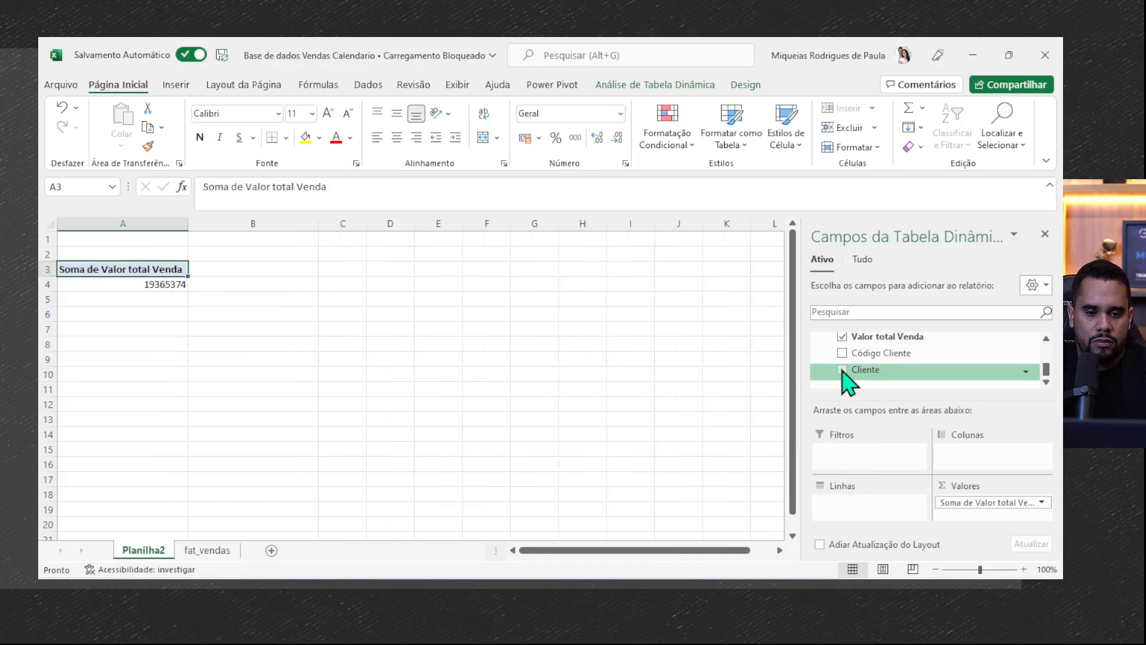
- Add the Produto field to the pivot table as a summed value beside Valor total Venda
scroll(850, 367, "down", 4)
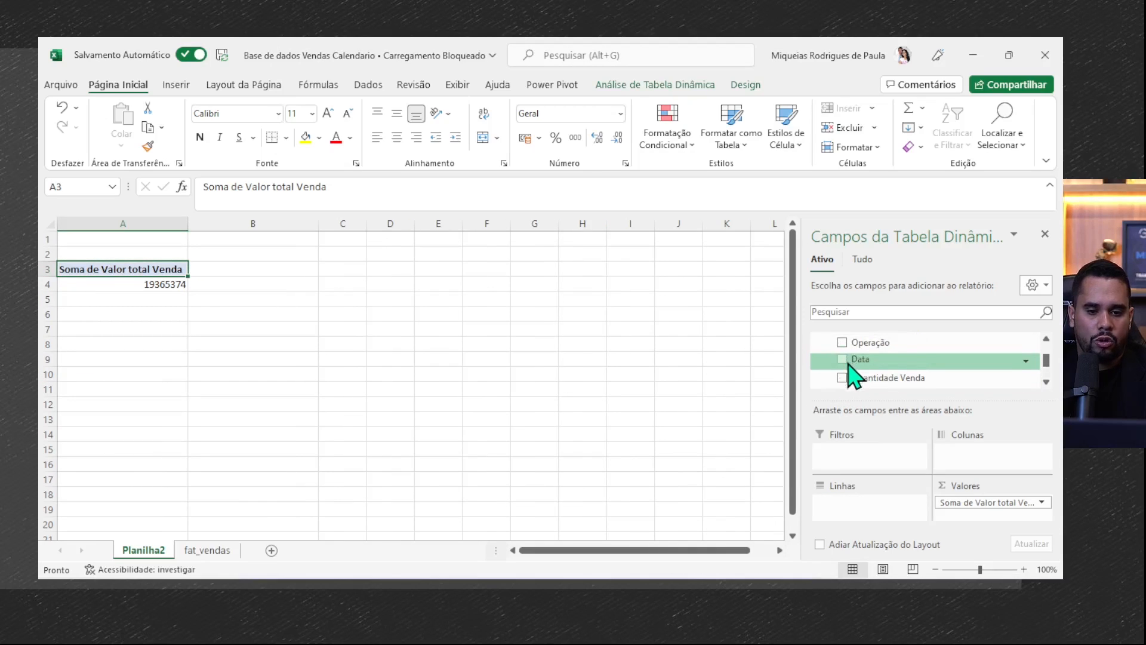
scroll(850, 365, "up", 2)
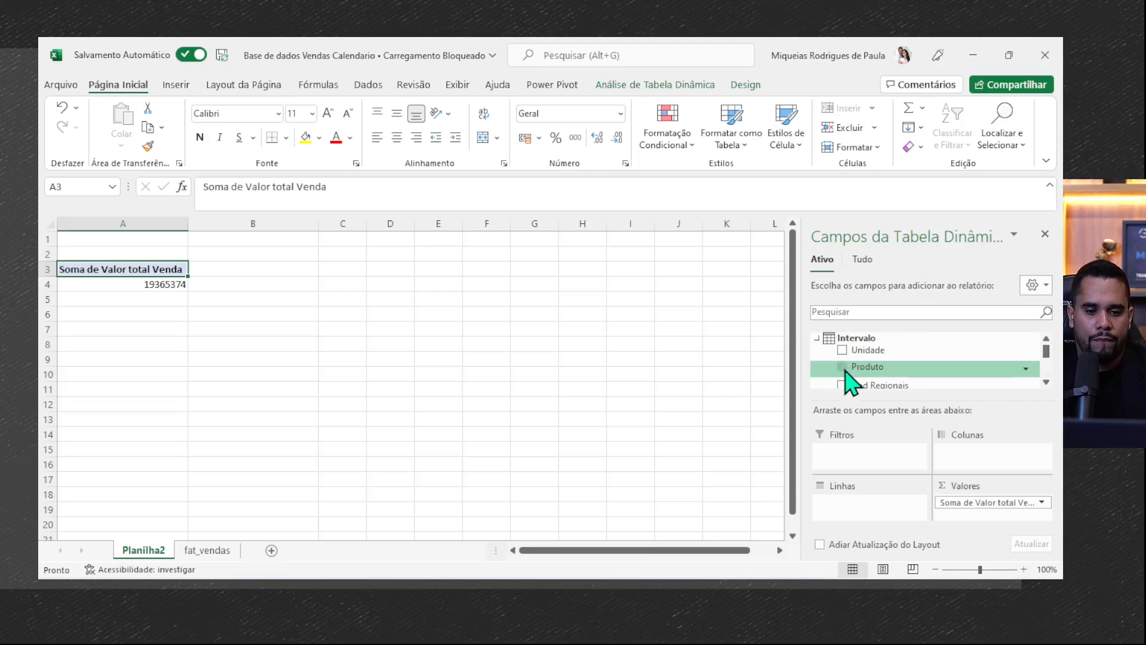
left_click(842, 367)
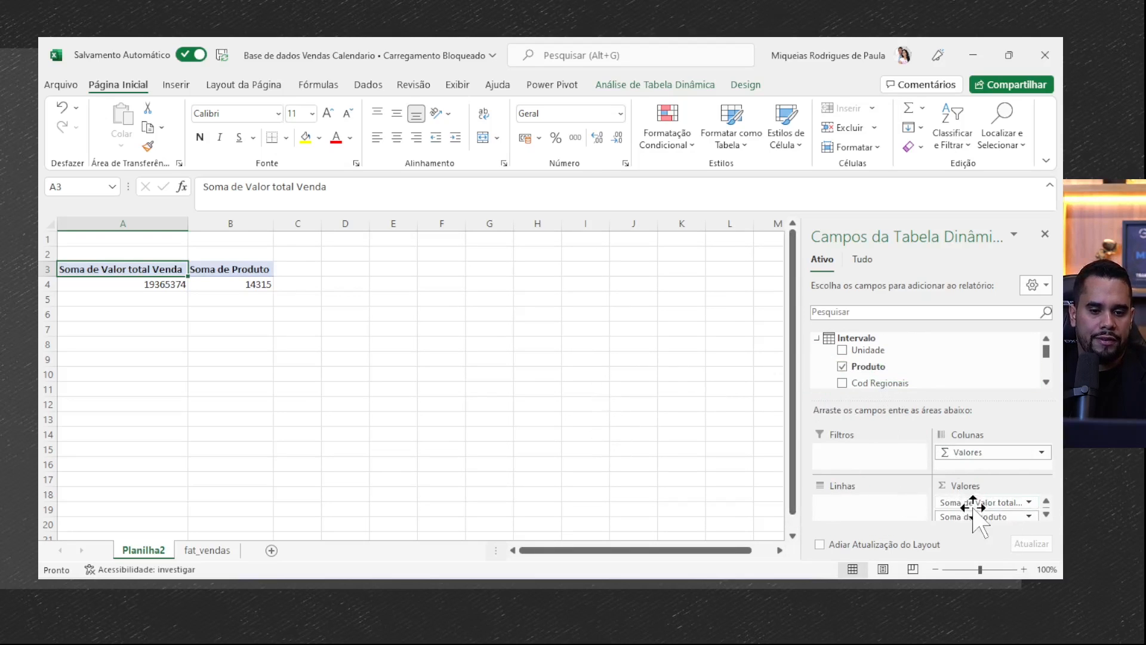
key("ctrl+2")
left_click_drag(874, 455, 1054, 542)
left_click_drag(842, 511, 707, 451)
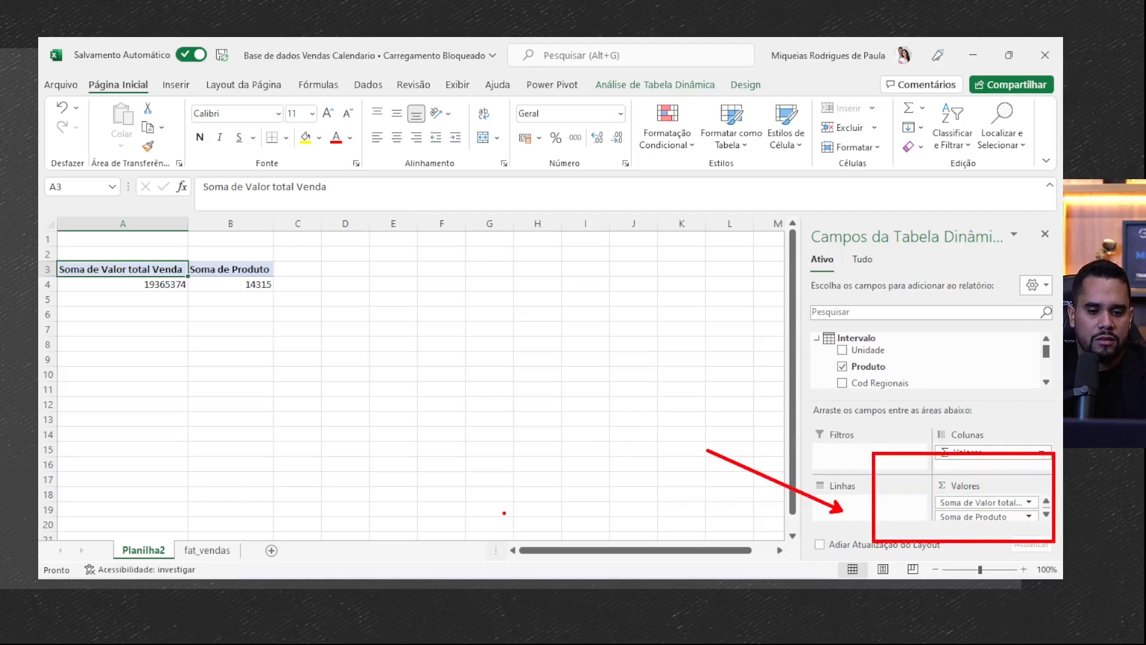
key("Escape")
- Examine what kind of data the Produto column holds on the fat_vendas sheet and return to the pivot table on Planilha2
left_click(207, 550)
key("ctrl+2")
left_click_drag(82, 198, 179, 458)
left_click_drag(172, 344, 264, 426)
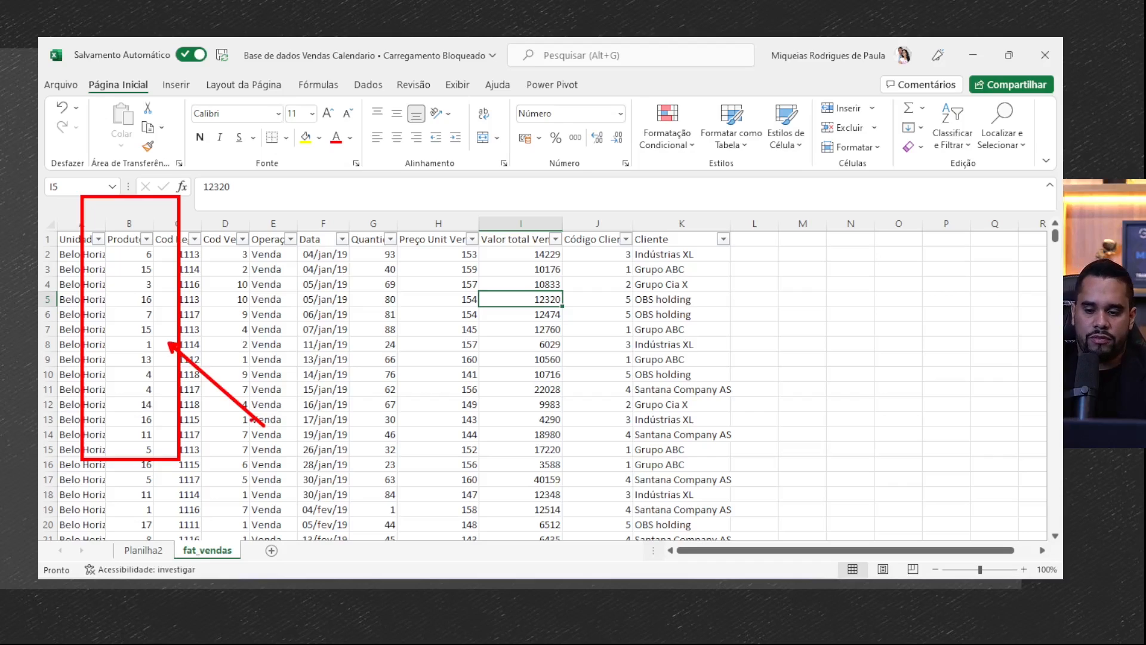
left_click(142, 550)
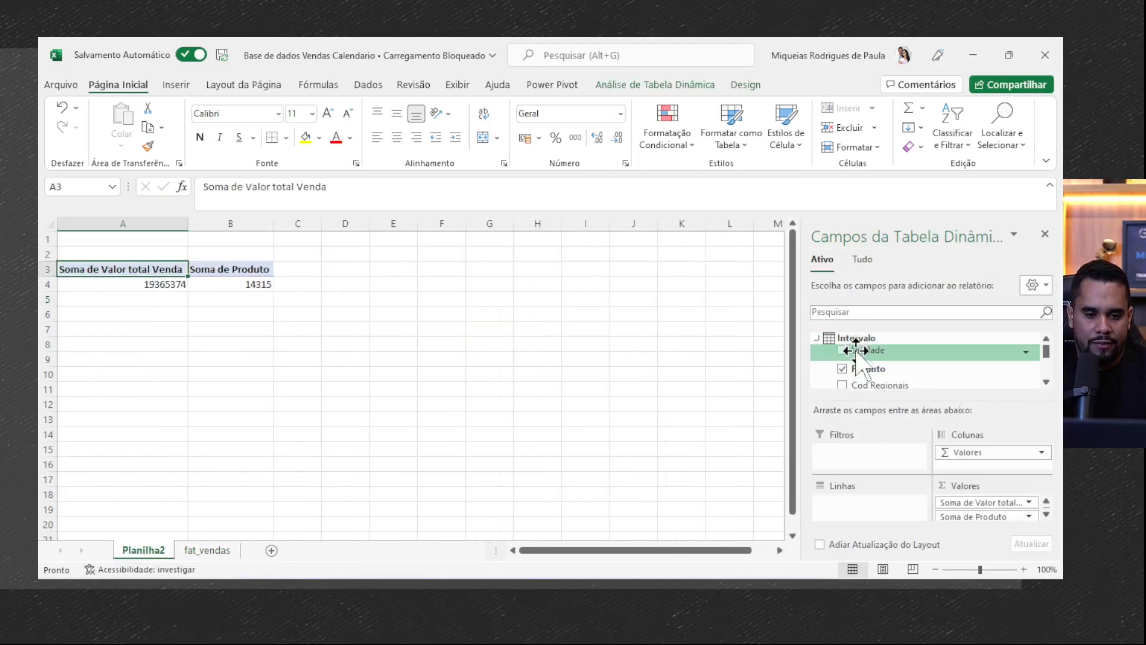
- Try the Produto field in the rows area instead of the values, and take it out of the pivot table
left_click(843, 367)
left_click_drag(869, 366, 836, 507)
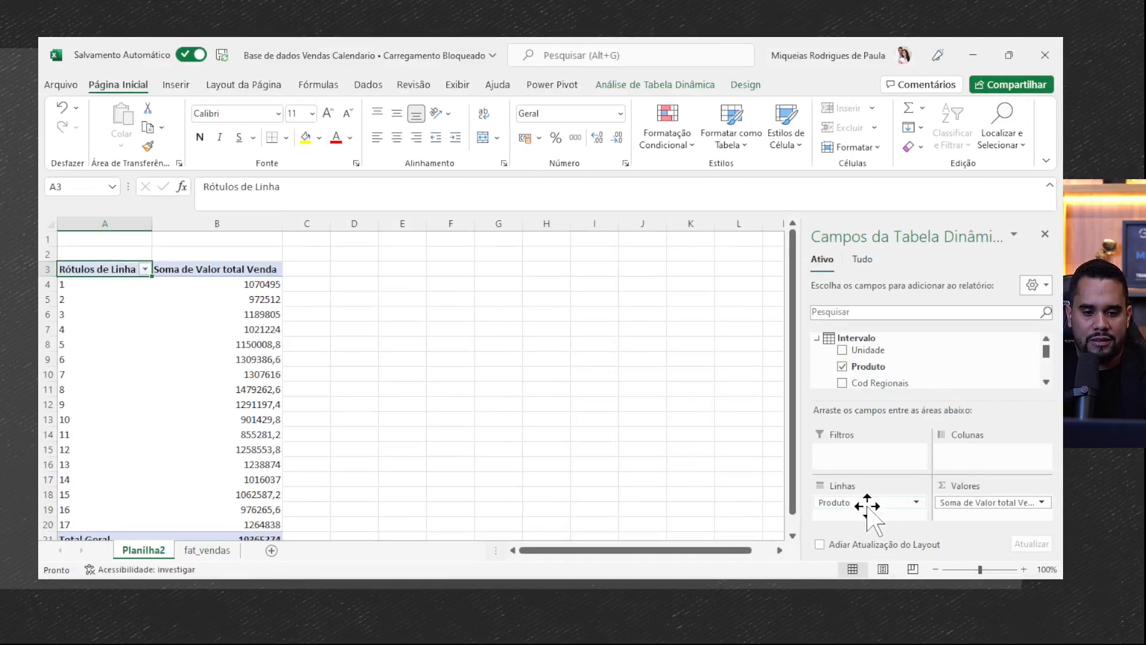
left_click_drag(868, 506, 891, 371)
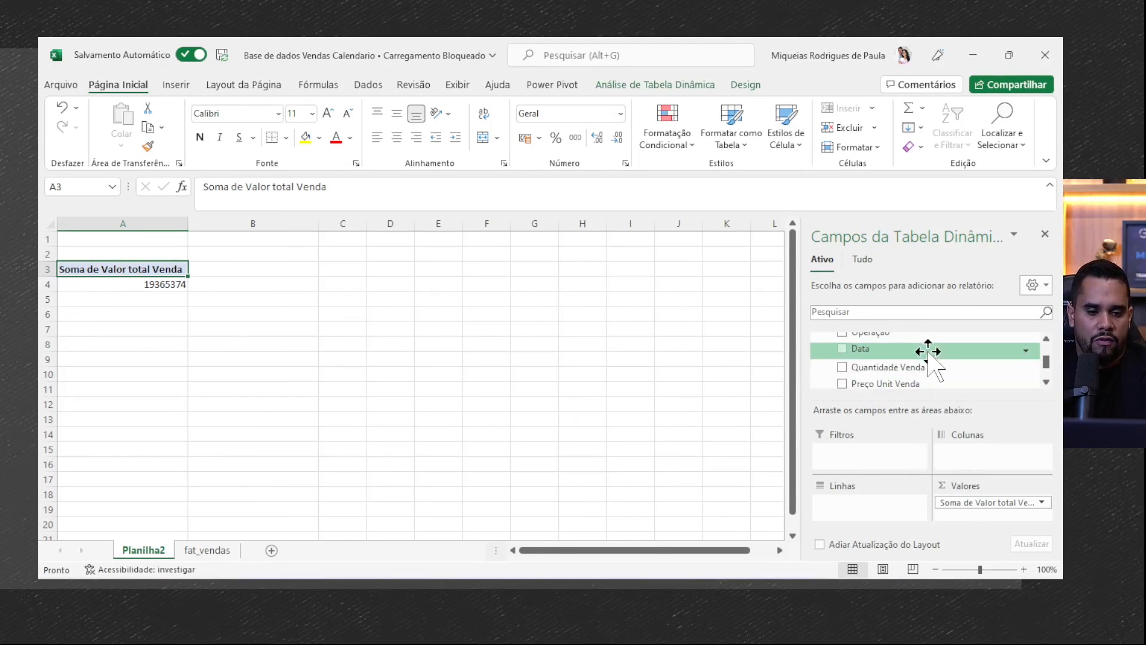
- Group the sales total by Cliente in the rows, with Unidade nested beneath each customer
scroll(919, 349, "up", 2)
mouse_move(897, 369)
left_mouse_down()
mouse_move(865, 513)
mouse_move(832, 502)
mouse_move(921, 333)
mouse_move(905, 387)
mouse_move(911, 336)
mouse_move(924, 368)
mouse_move(894, 357)
left_mouse_up()
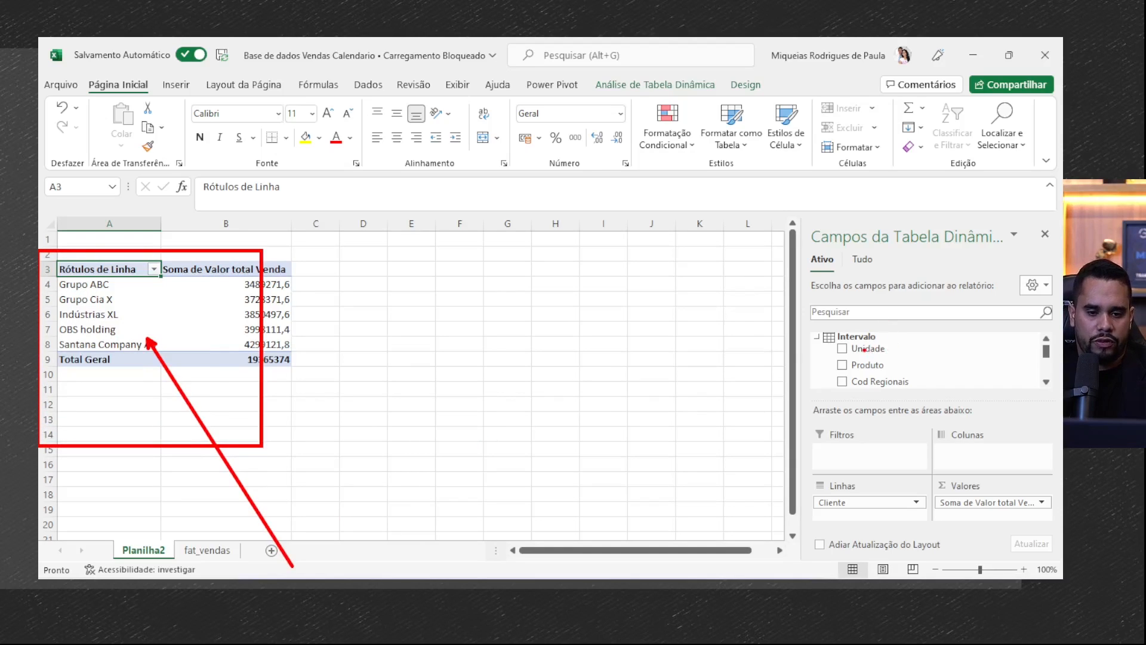
left_click(843, 351)
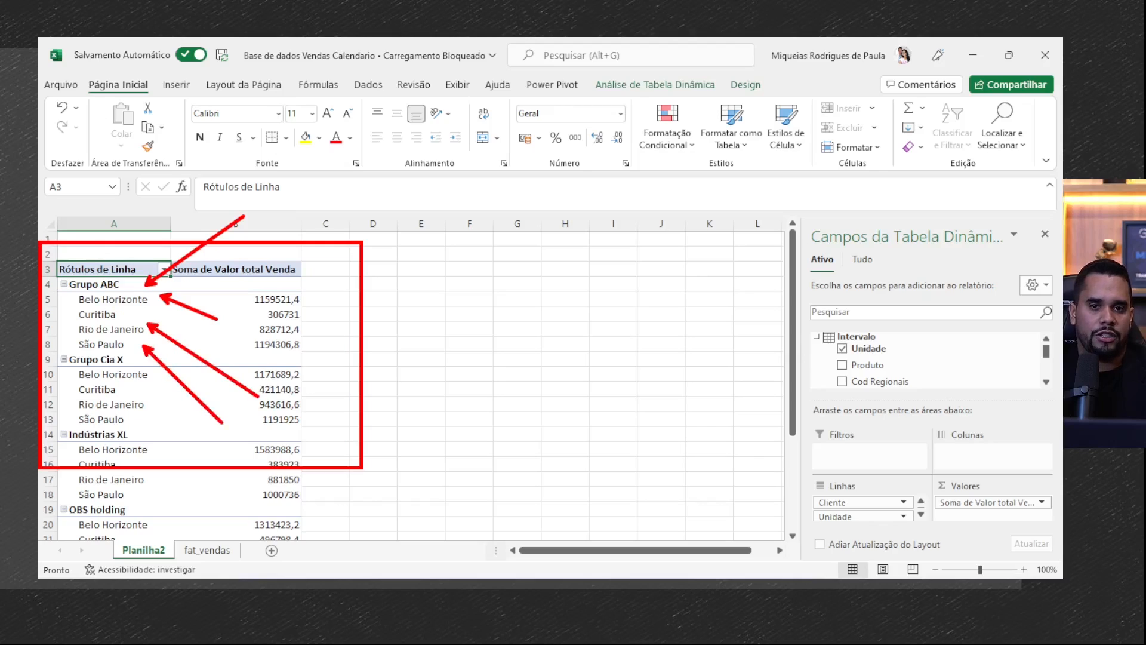
mouse_move(220, 422)
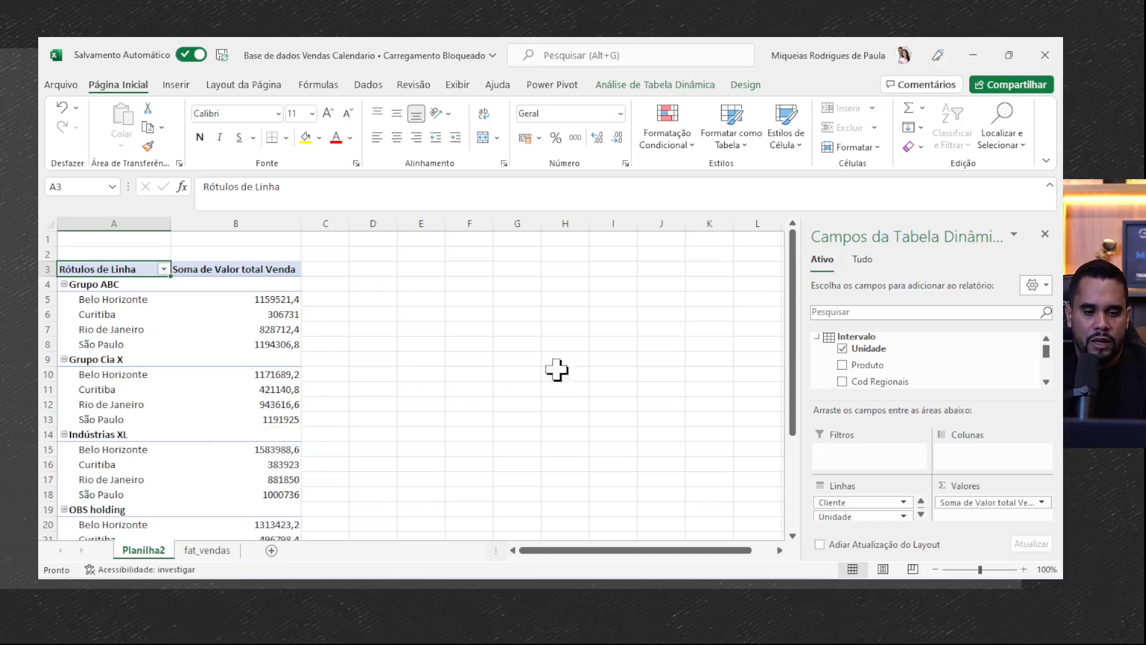
- Add Valor total Venda to the values a second time and show that column as % do Total Geral
scroll(943, 353, "down", 4)
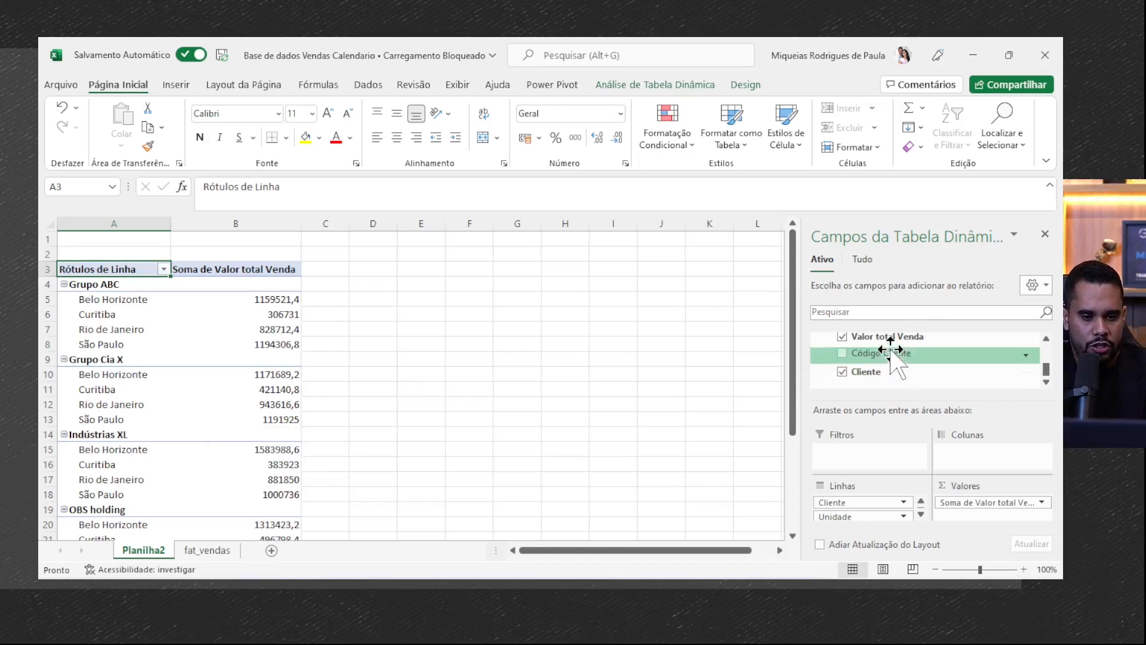
left_click_drag(842, 337, 985, 518)
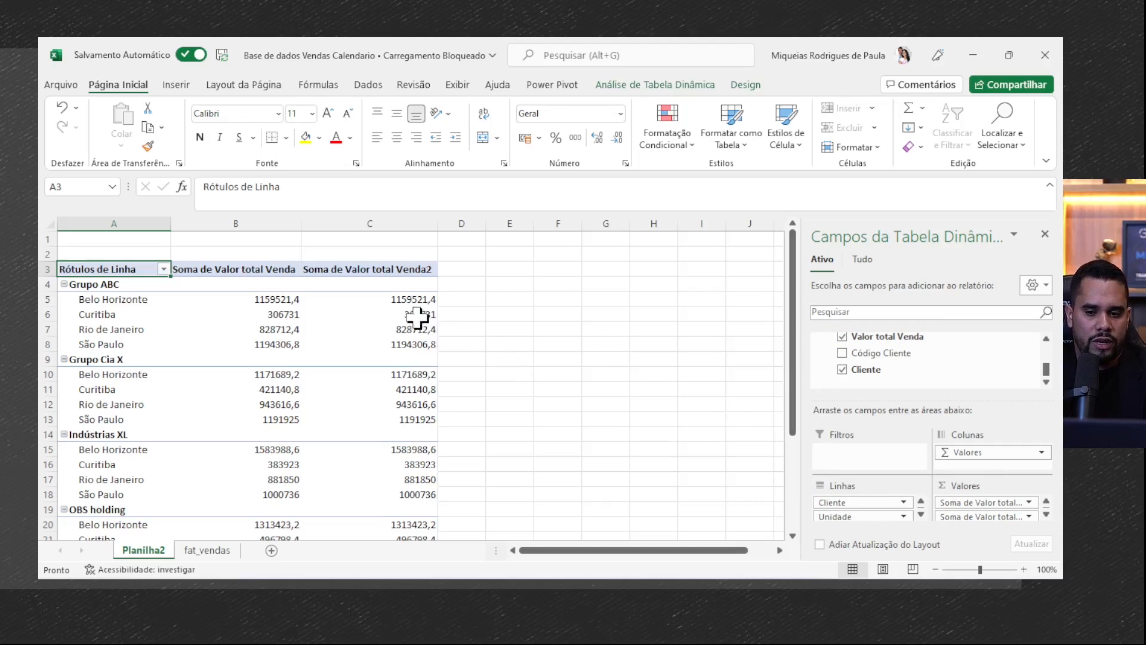
right_click(403, 301)
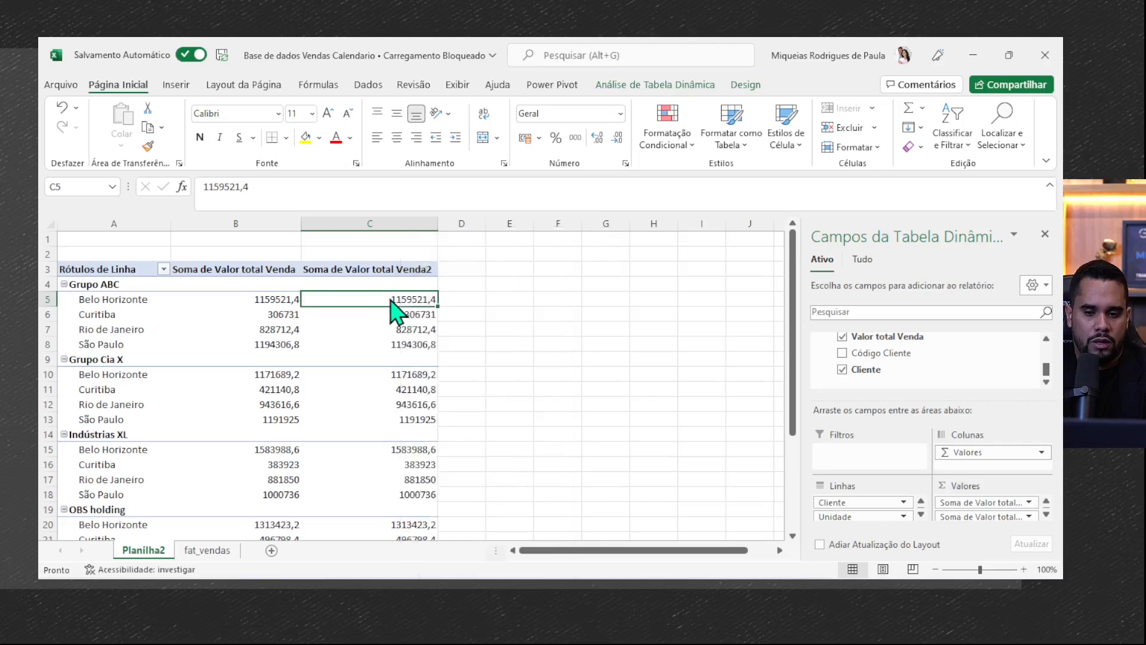
right_click(391, 302)
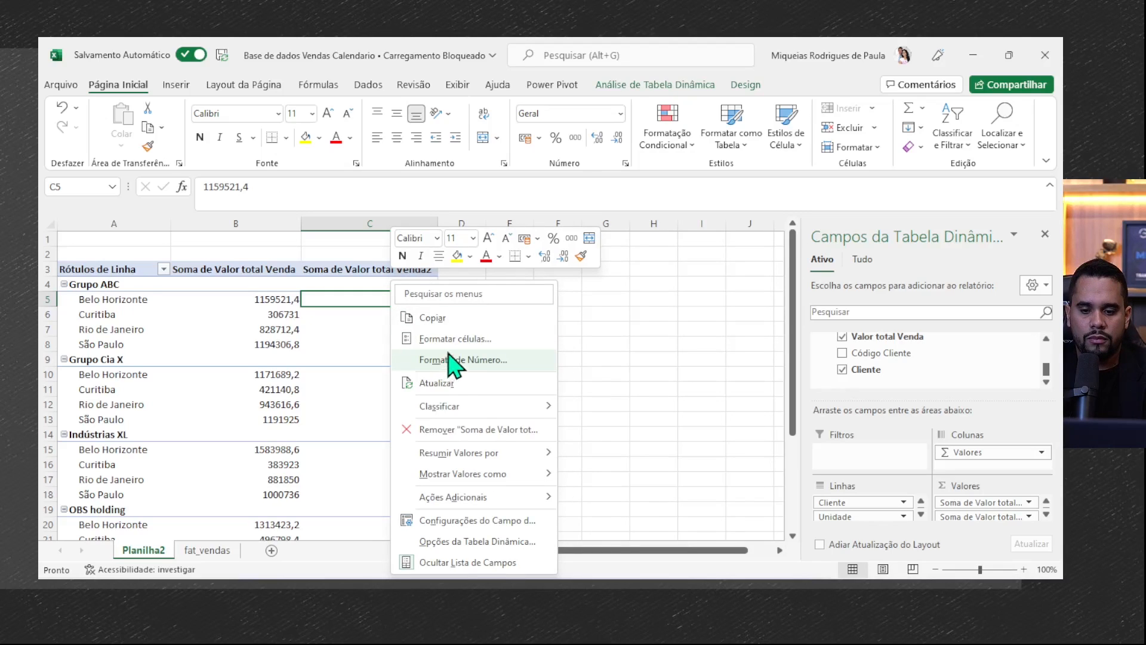
mouse_move(467, 473)
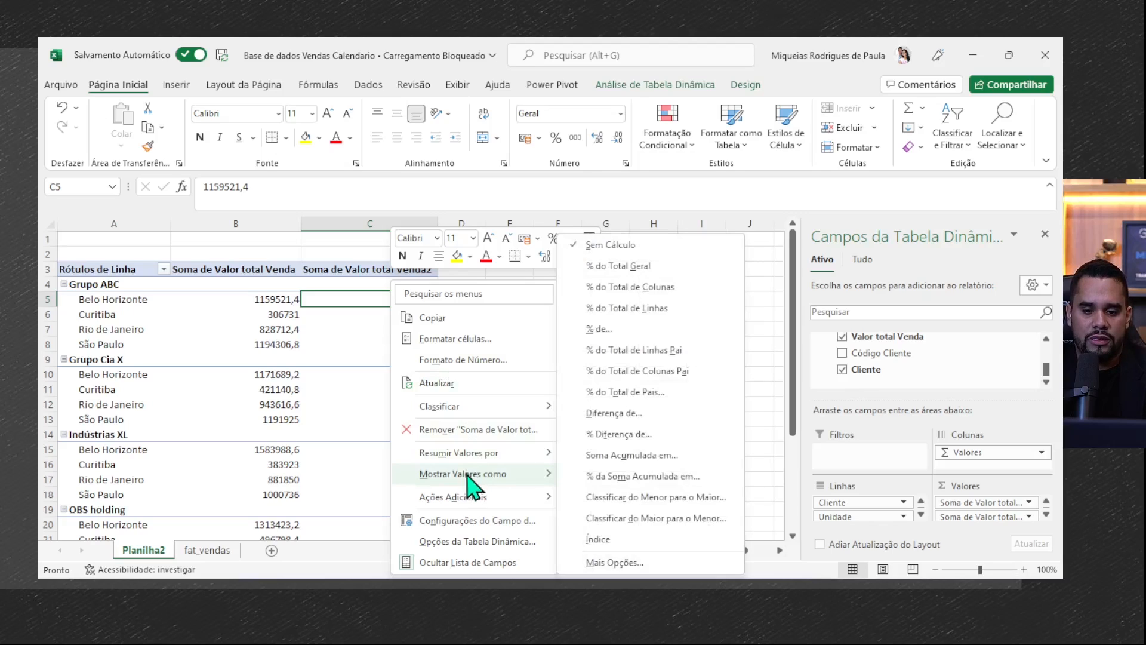
left_click(604, 268)
mouse_move(391, 422)
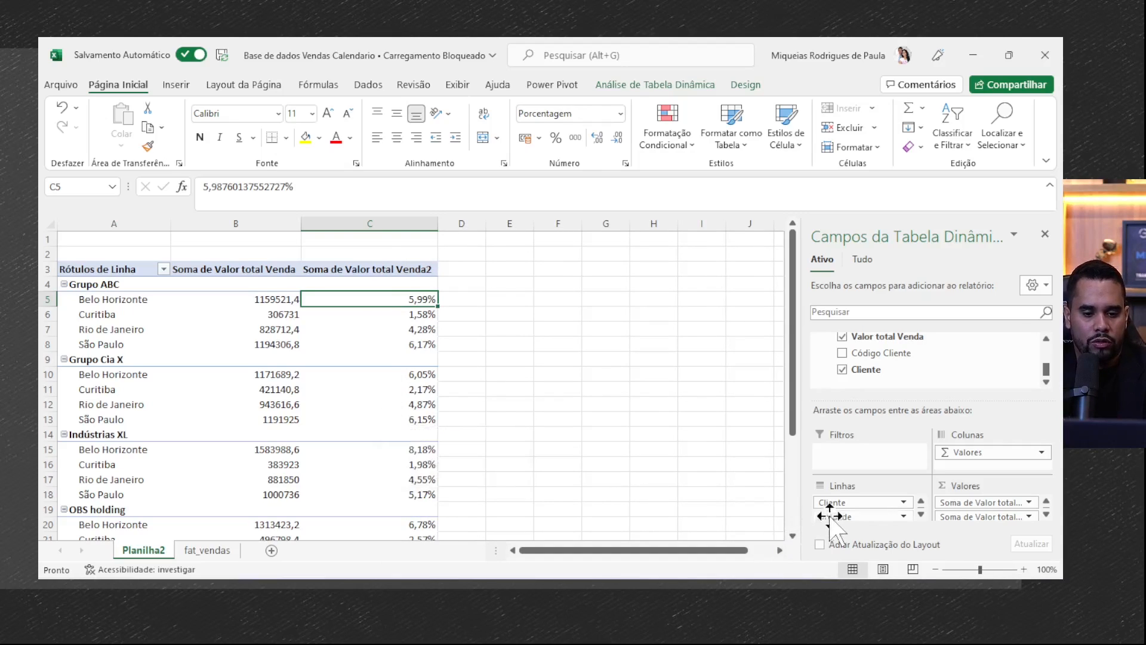
- Remove Unidade from the pivot table's rows and add Valor total Venda to the values a third time
left_click_drag(852, 515, 894, 383)
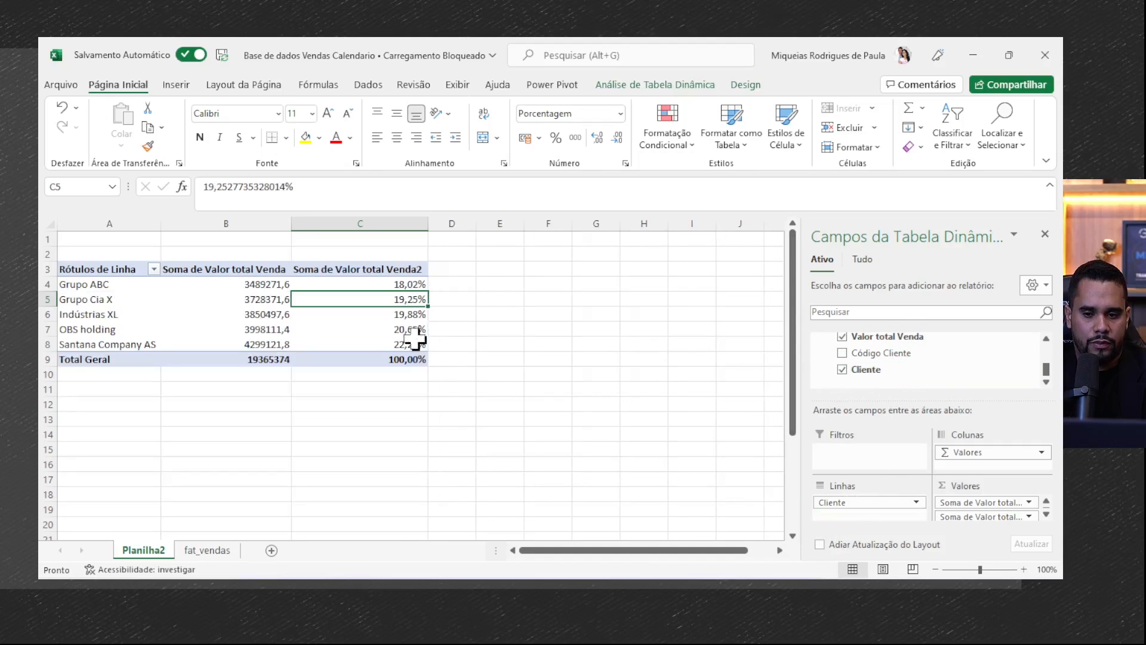
left_click_drag(410, 284, 408, 343)
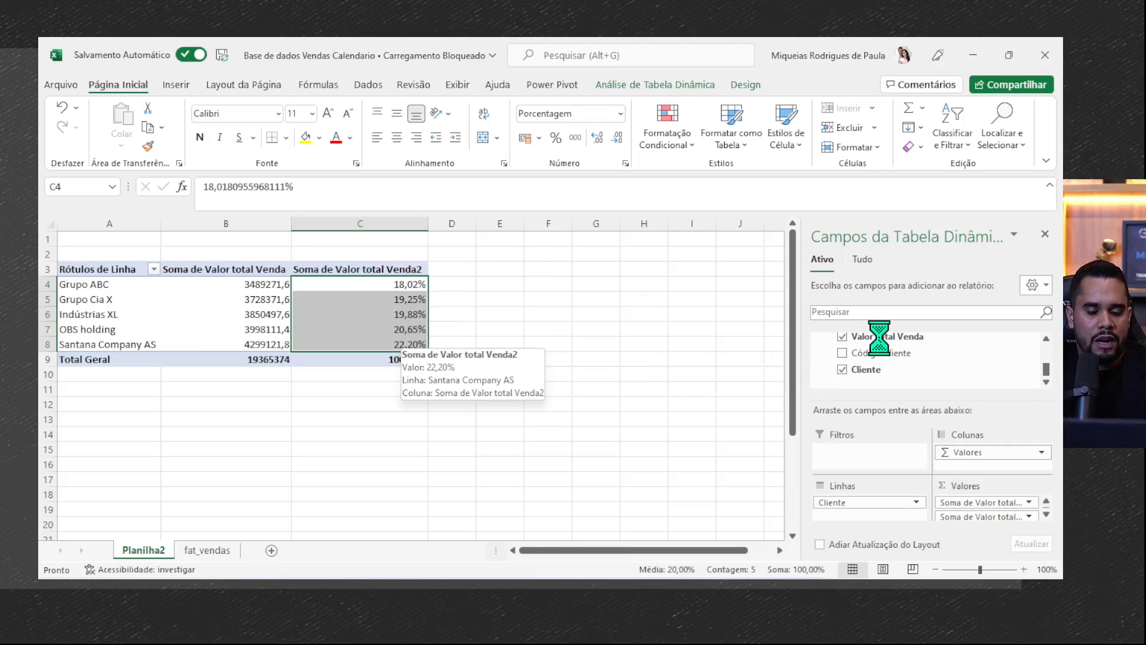
left_click_drag(881, 337, 955, 502)
left_click_drag(956, 503, 979, 525)
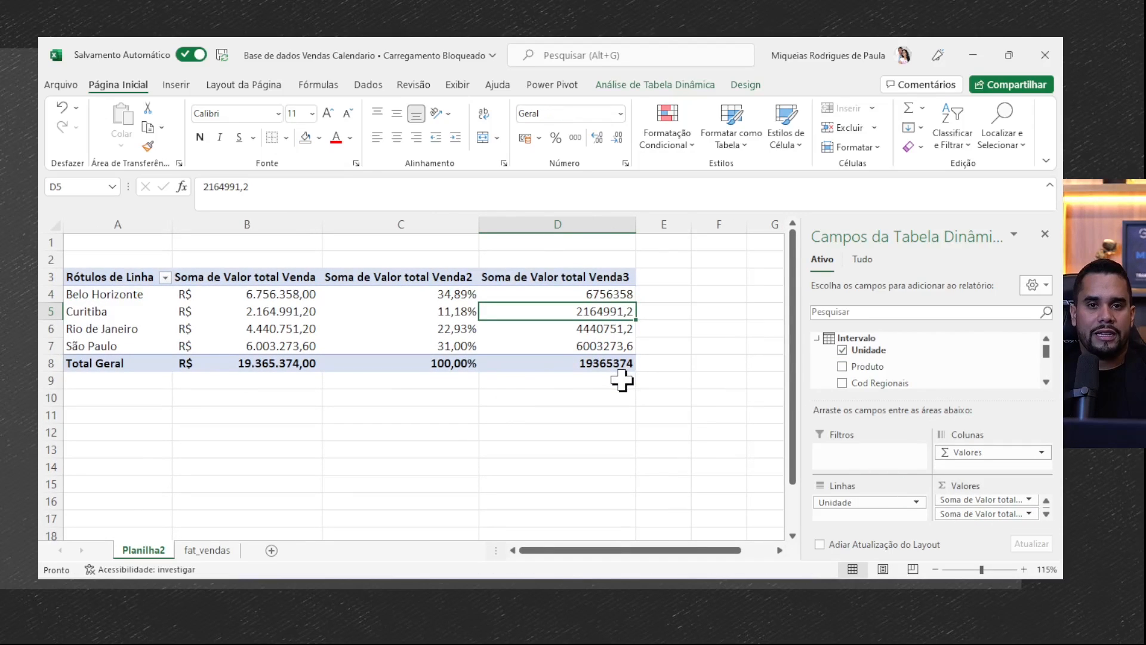
- Summarize the third Valor total Venda column by Média instead of Soma
left_click_drag(606, 295, 612, 346)
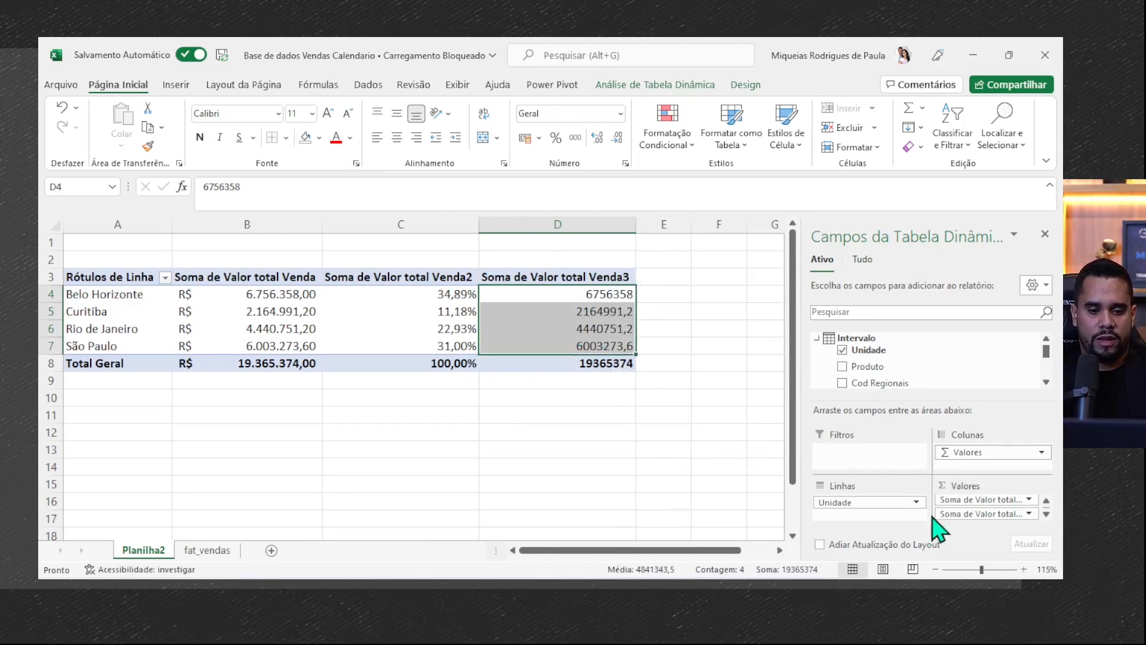
left_click(971, 514)
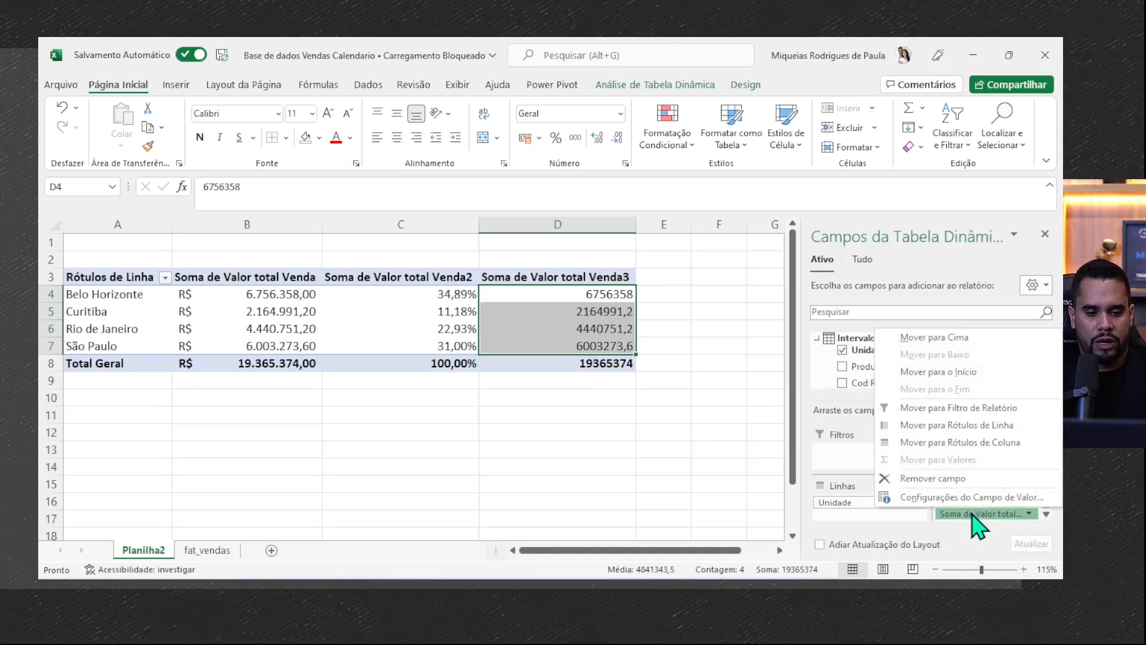
left_click(966, 502)
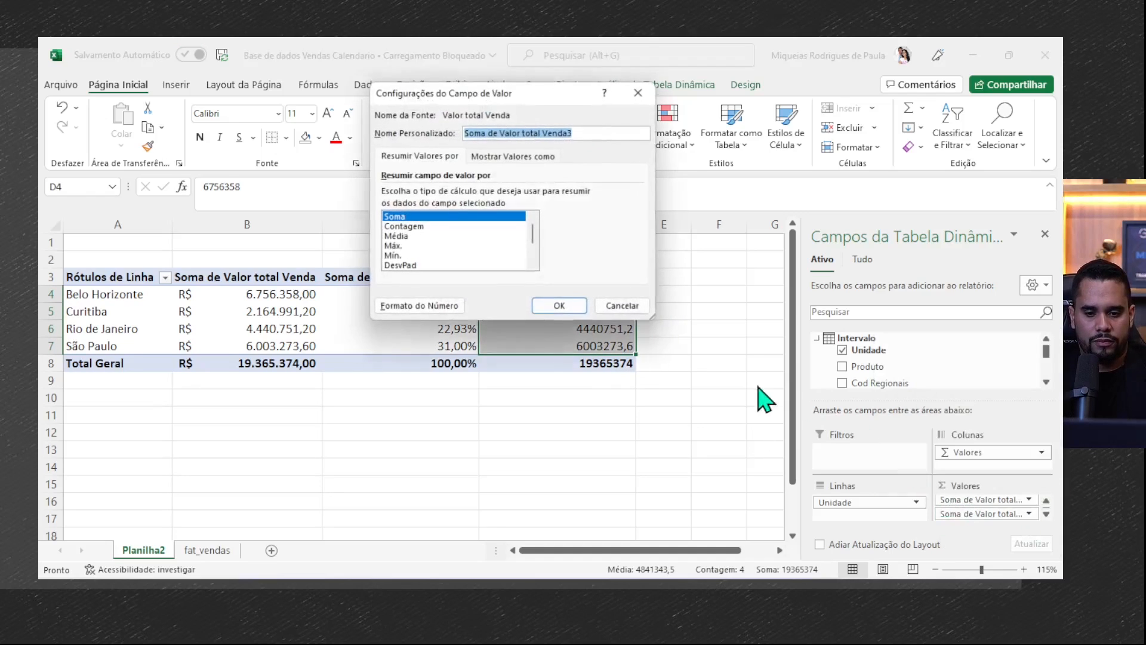
left_click(418, 236)
left_click(559, 306)
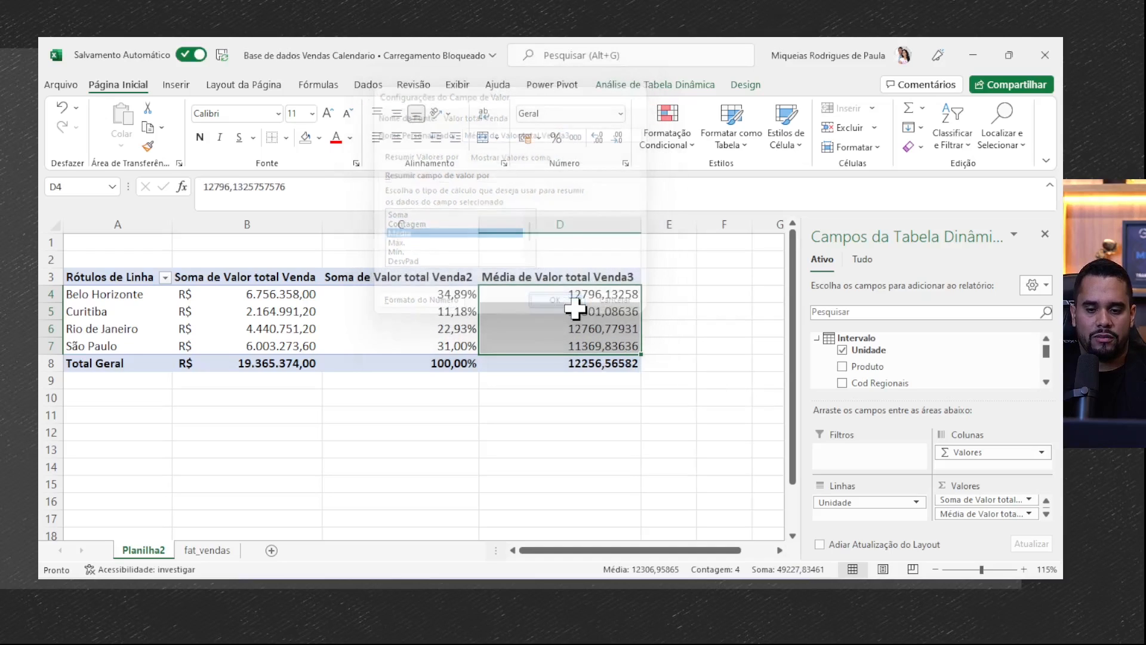
- Look through the other summary calculations for the third value column, including Contagem and Contagem Distinta, without applying any
left_click(1018, 514)
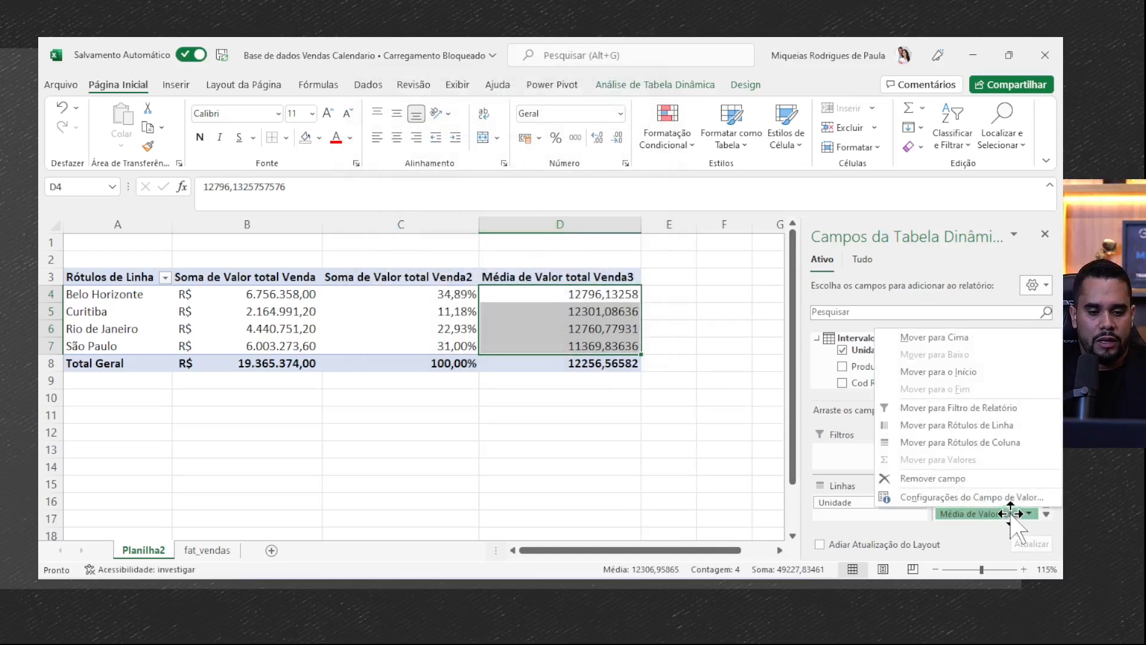
left_click(979, 495)
left_click(435, 227)
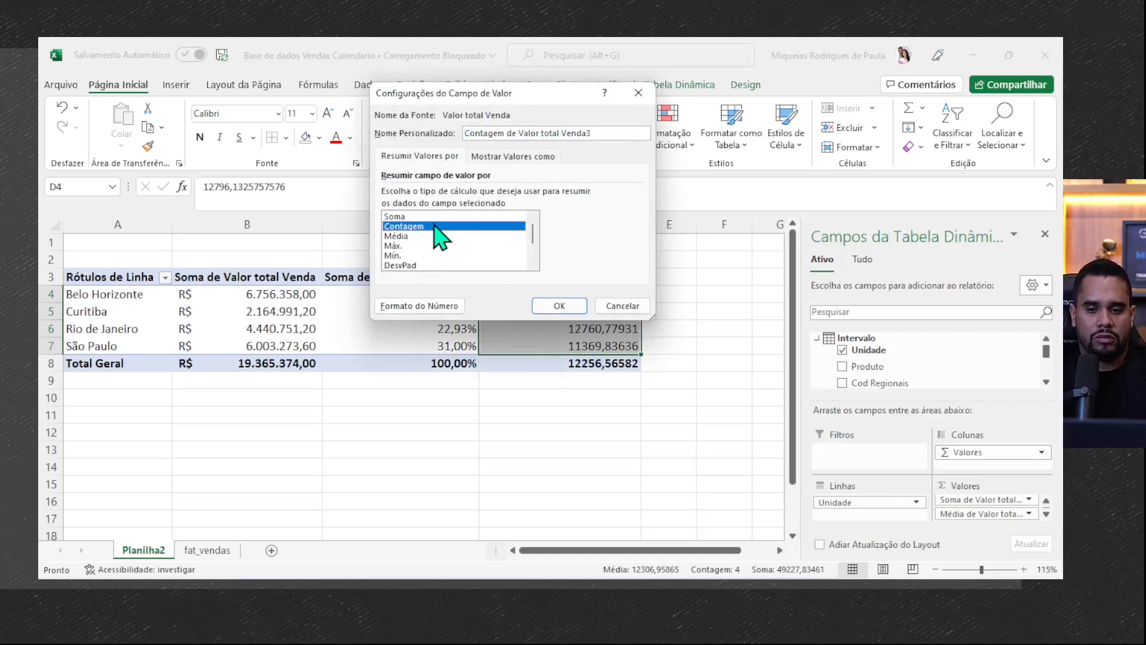
scroll(430, 251, "down", 2)
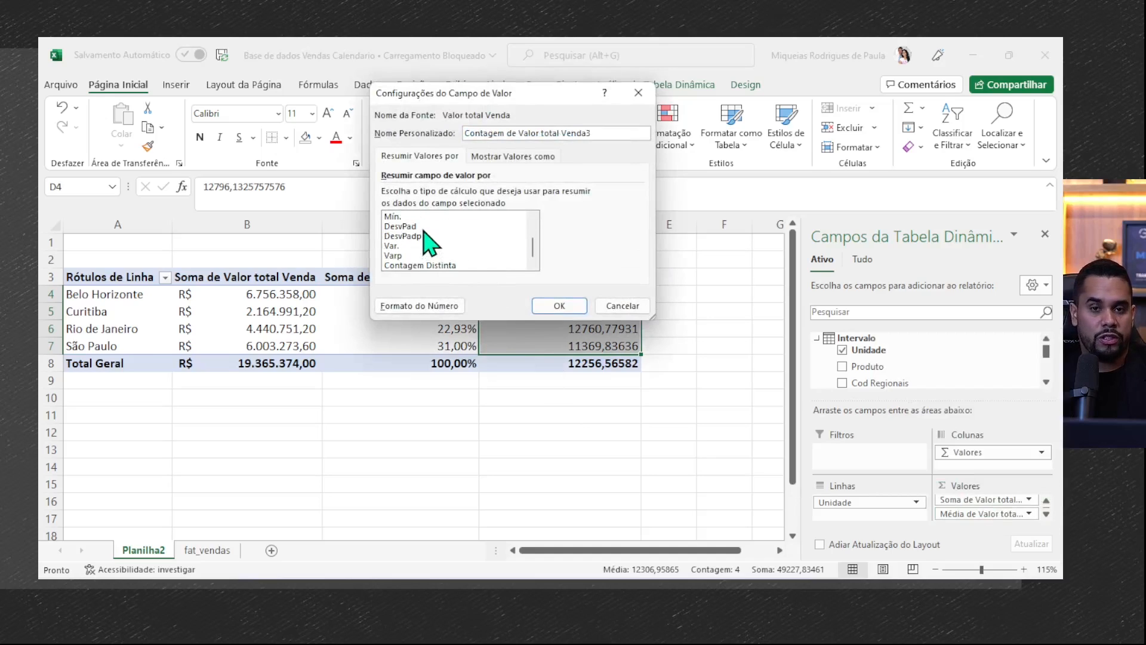
left_click(435, 267)
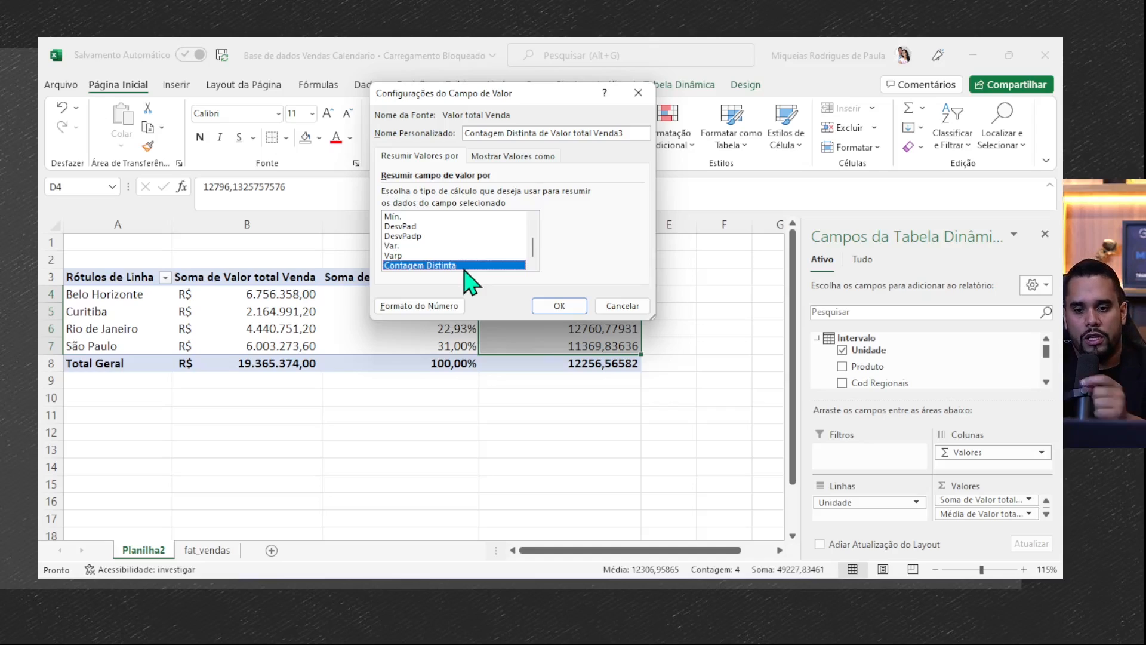
scroll(468, 239, "up", 2)
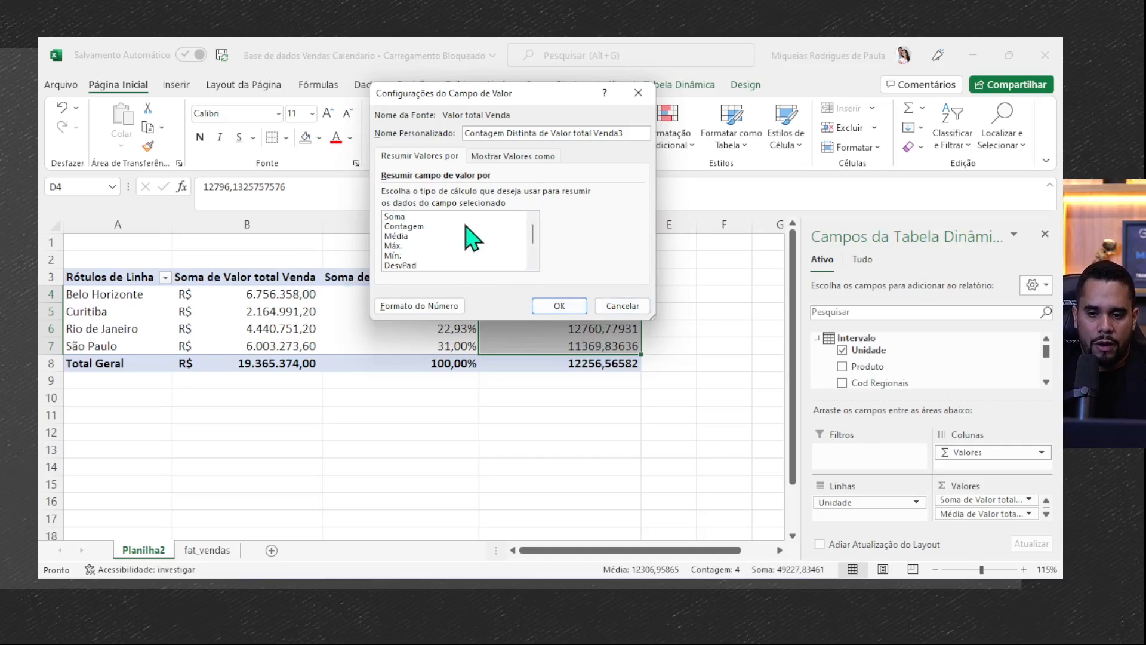
left_click(421, 217)
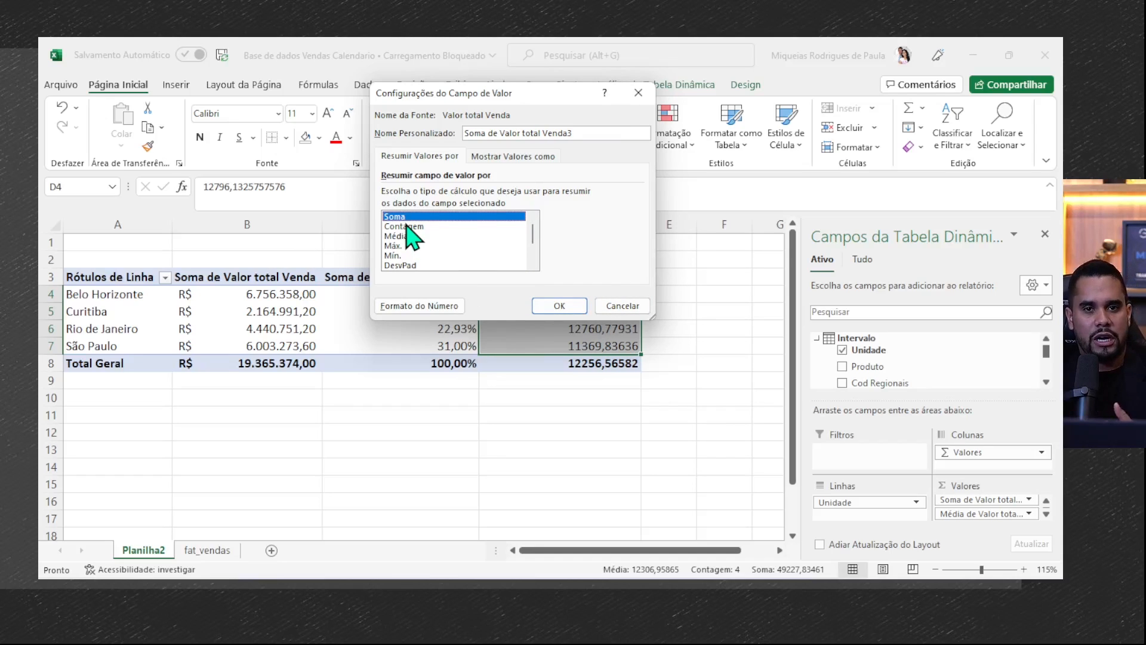
left_click(621, 307)
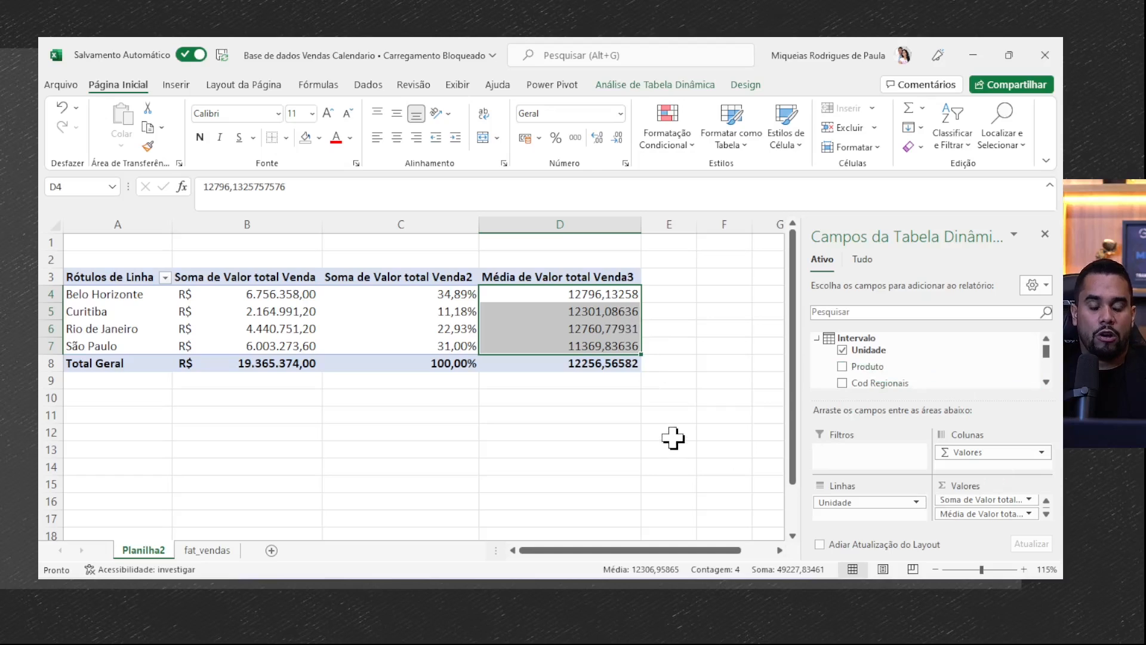
- Add Produto to the pivot table as a report filter
left_click_drag(113, 277, 609, 379)
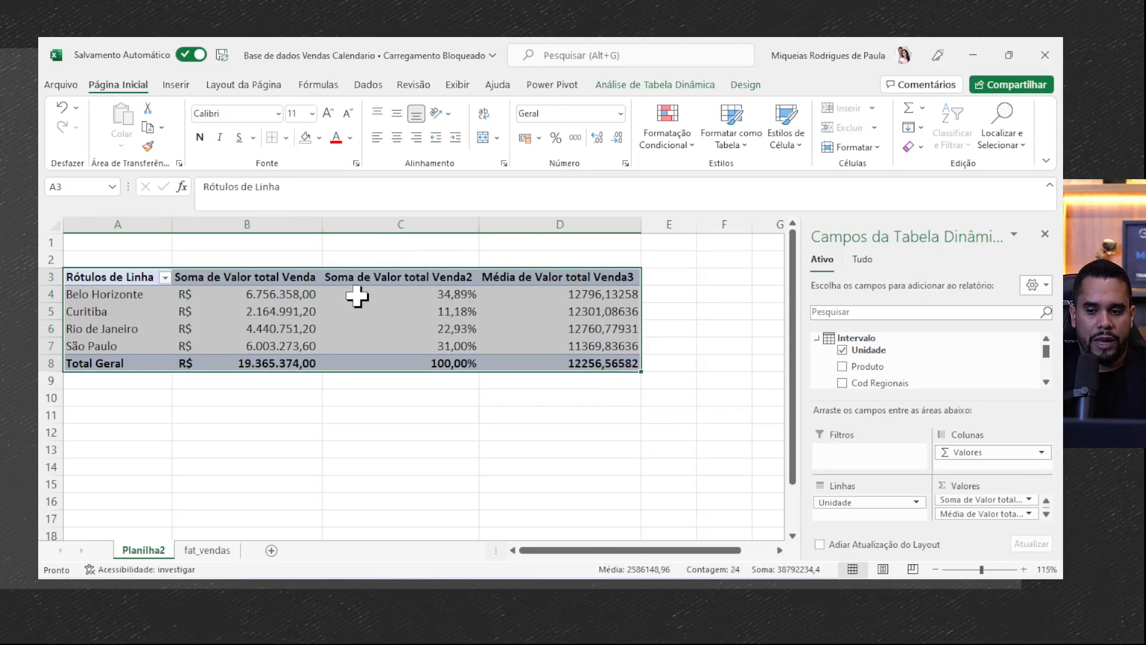
left_click(406, 329)
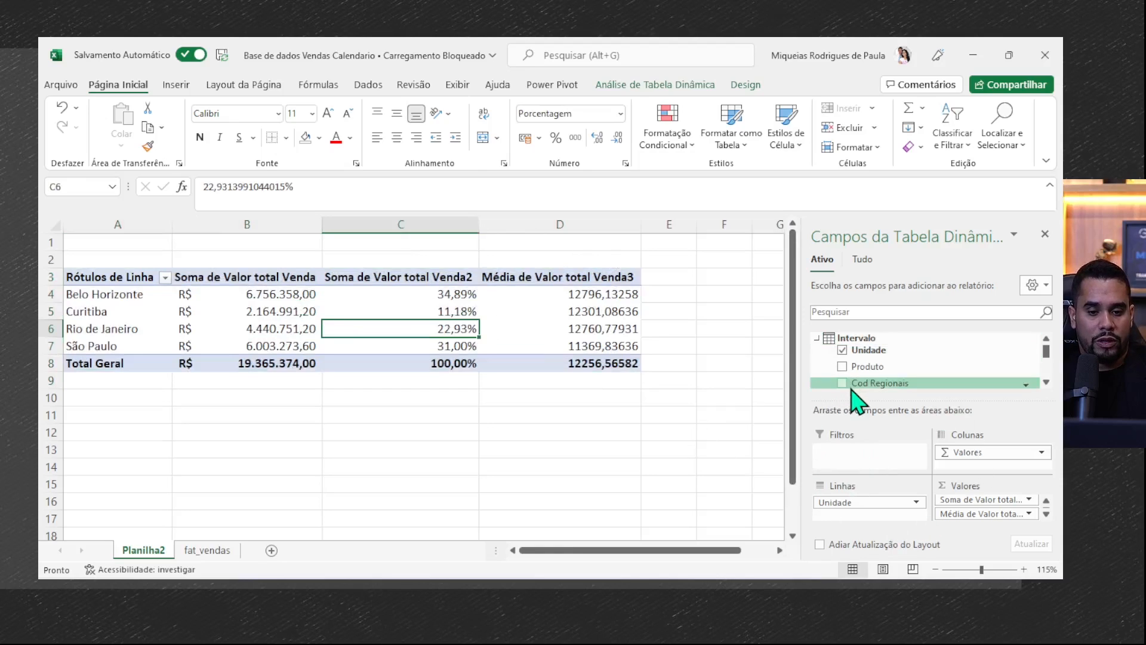
left_click_drag(865, 366, 860, 469)
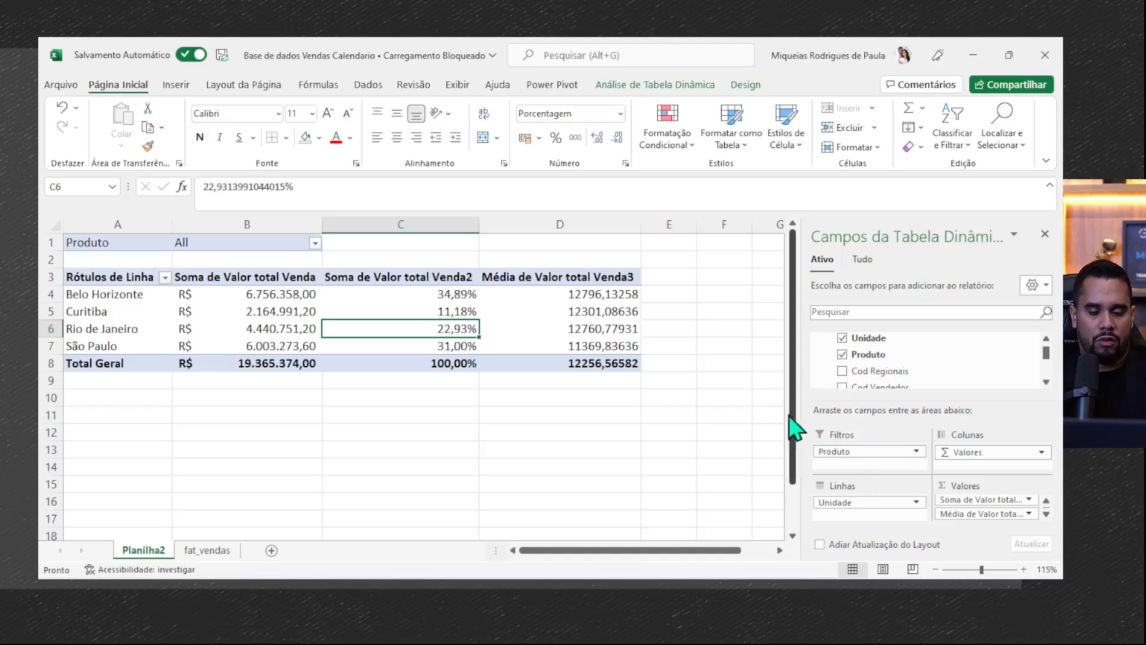
left_click_drag(111, 282, 586, 363)
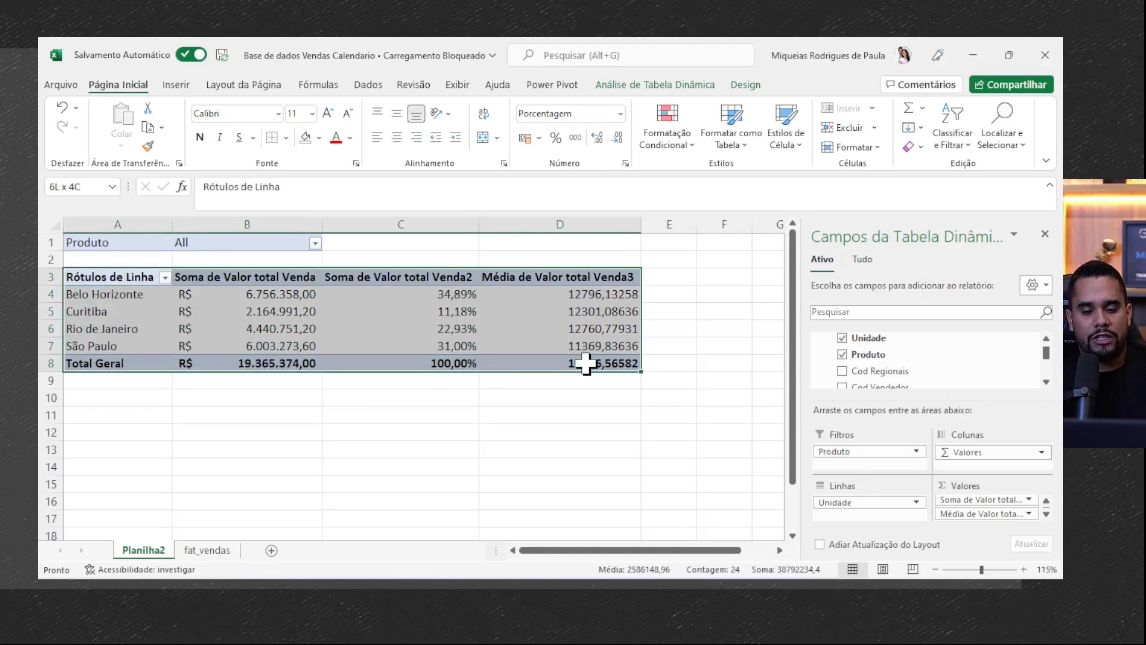
mouse_move(869, 452)
left_mouse_down()
mouse_move(873, 348)
mouse_move(883, 439)
mouse_move(901, 455)
mouse_move(877, 449)
left_mouse_up()
- Filter the pivot table by Produto to show only product 1
left_click(290, 248)
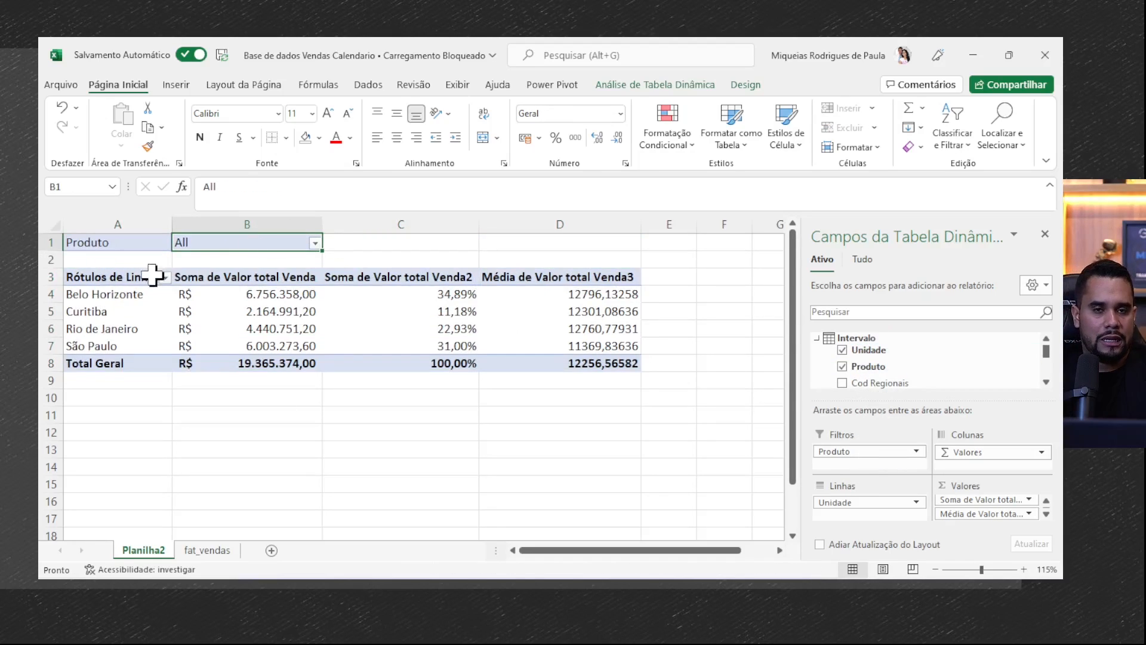
left_click(315, 243)
left_click(149, 411)
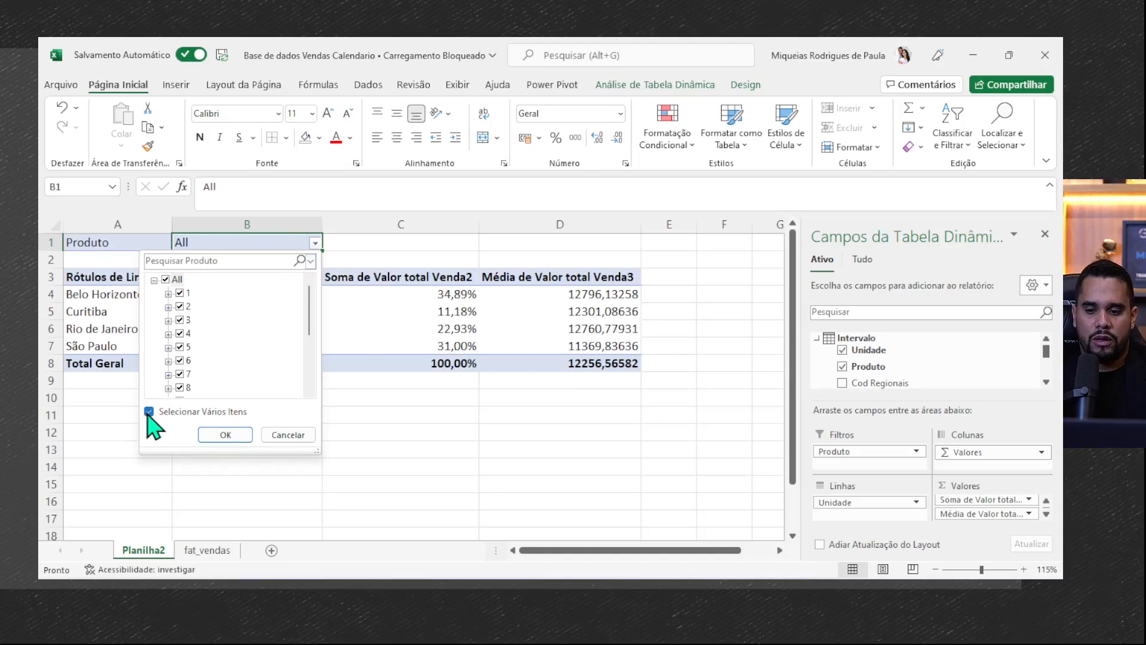
left_click(179, 293)
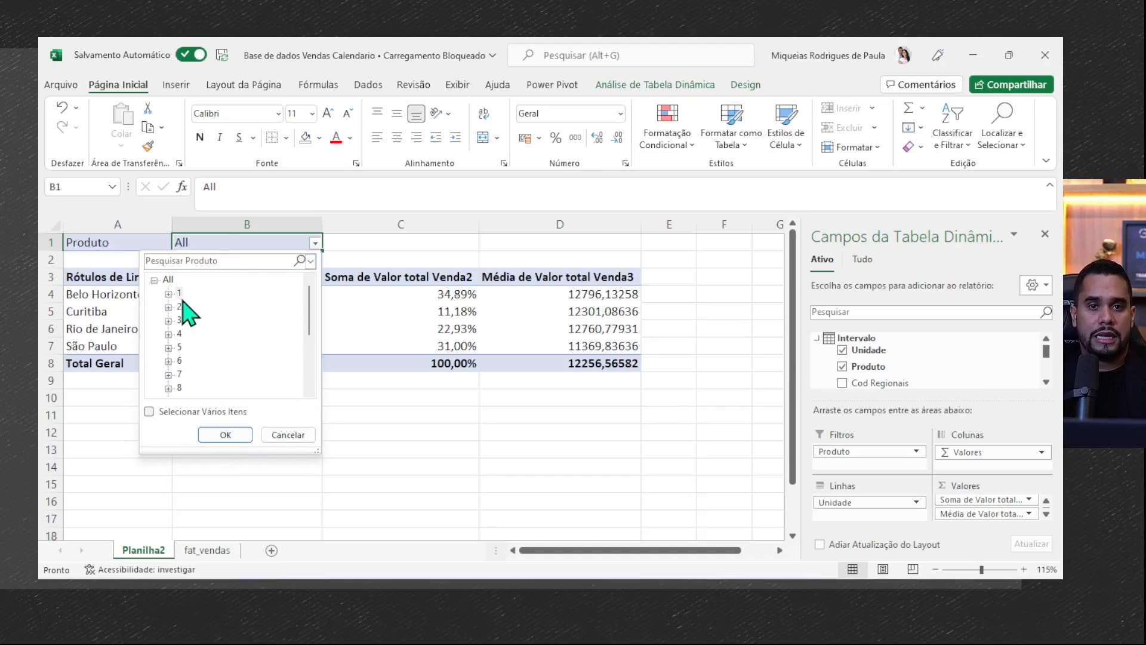
double_click(177, 294)
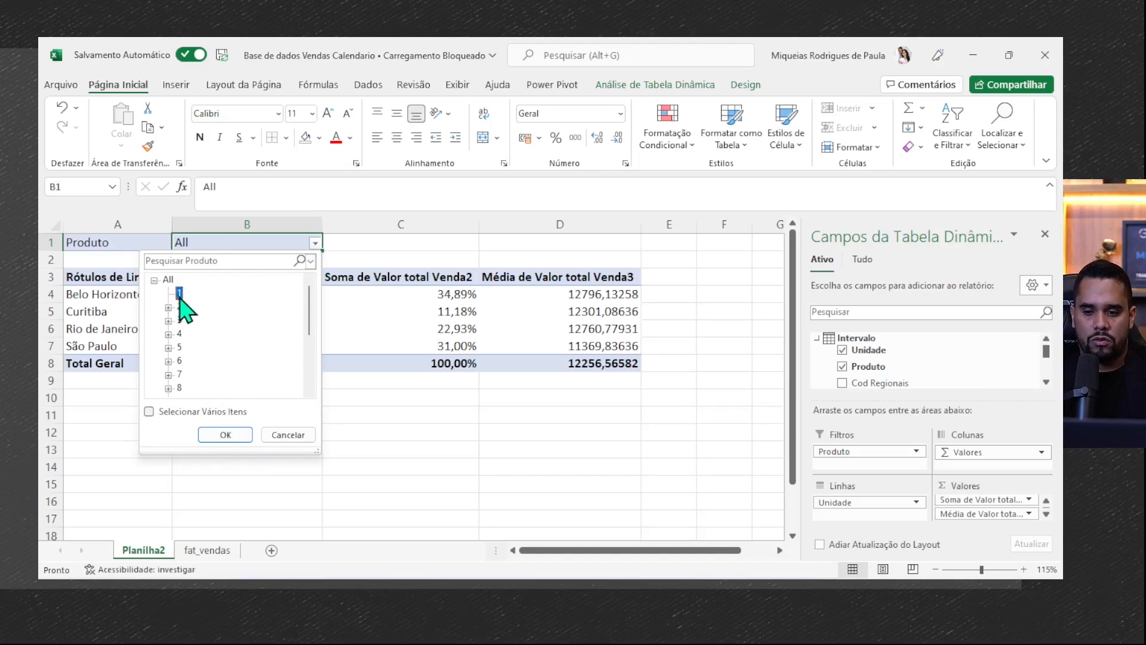
left_click(225, 435)
left_click_drag(205, 278, 591, 365)
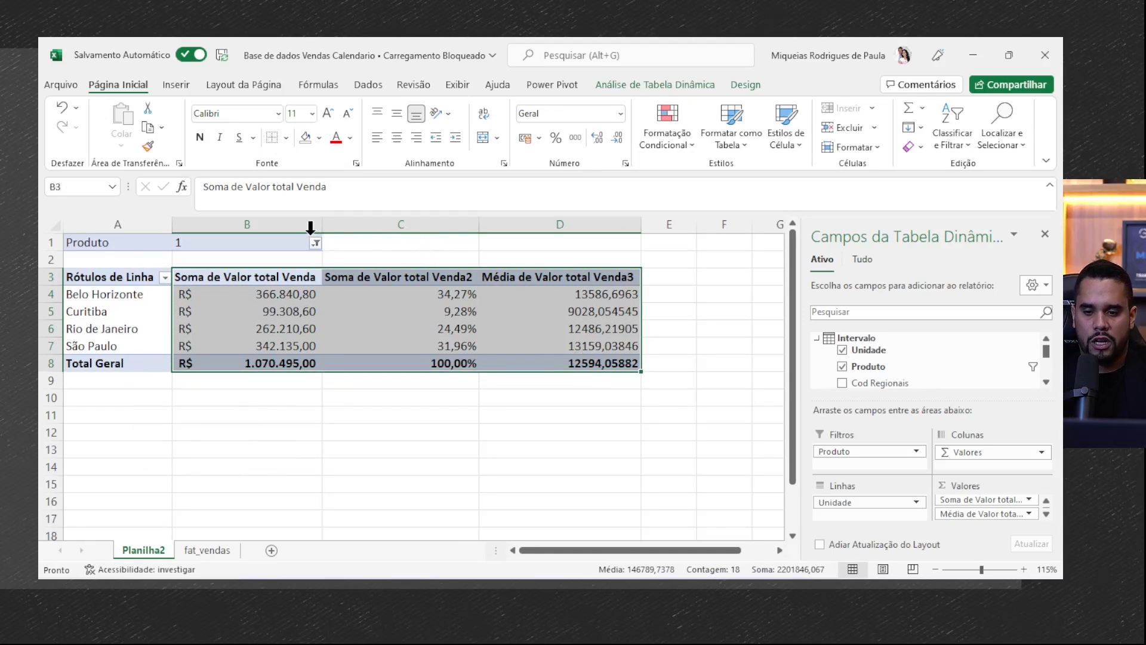
- Allow multiple items in the Produto filter and add further products, including 3 and 4, to product 1
left_click(315, 243)
left_click(149, 411)
left_click(180, 306)
left_click(181, 320)
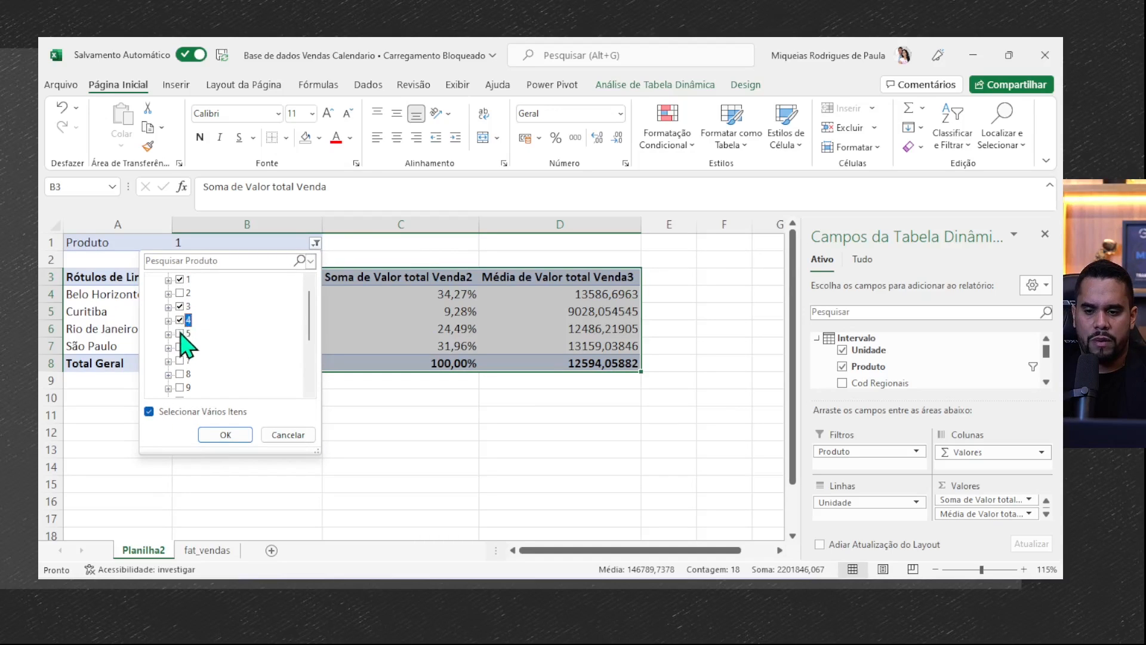
left_click(226, 436)
left_click_drag(138, 276, 637, 364)
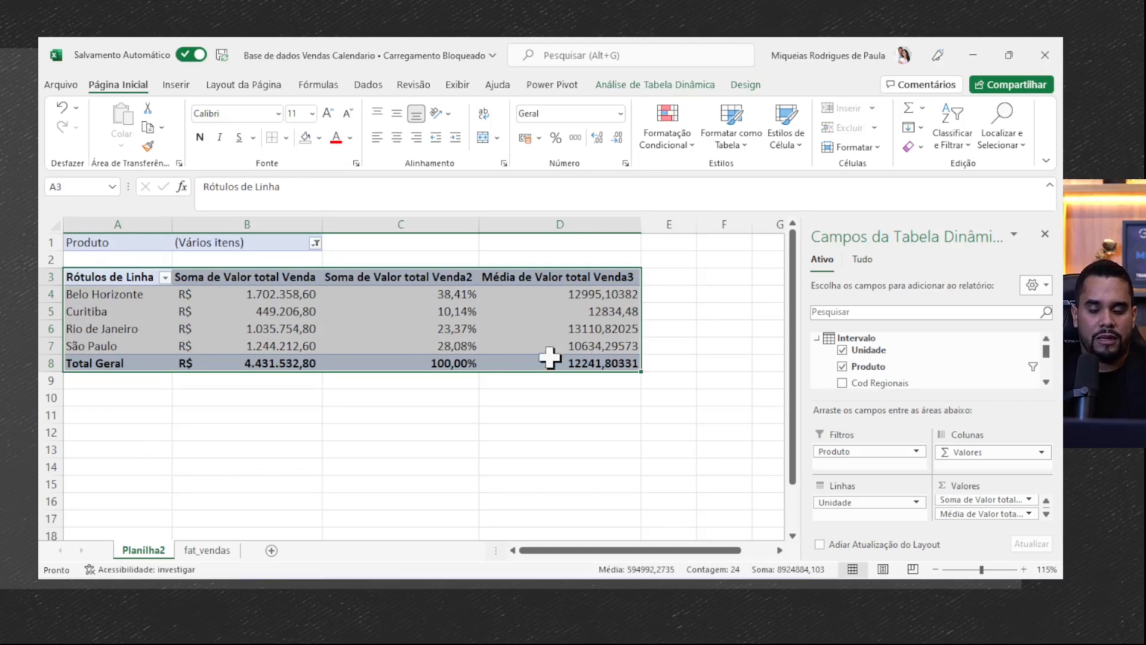
left_click(316, 243)
key("Escape")
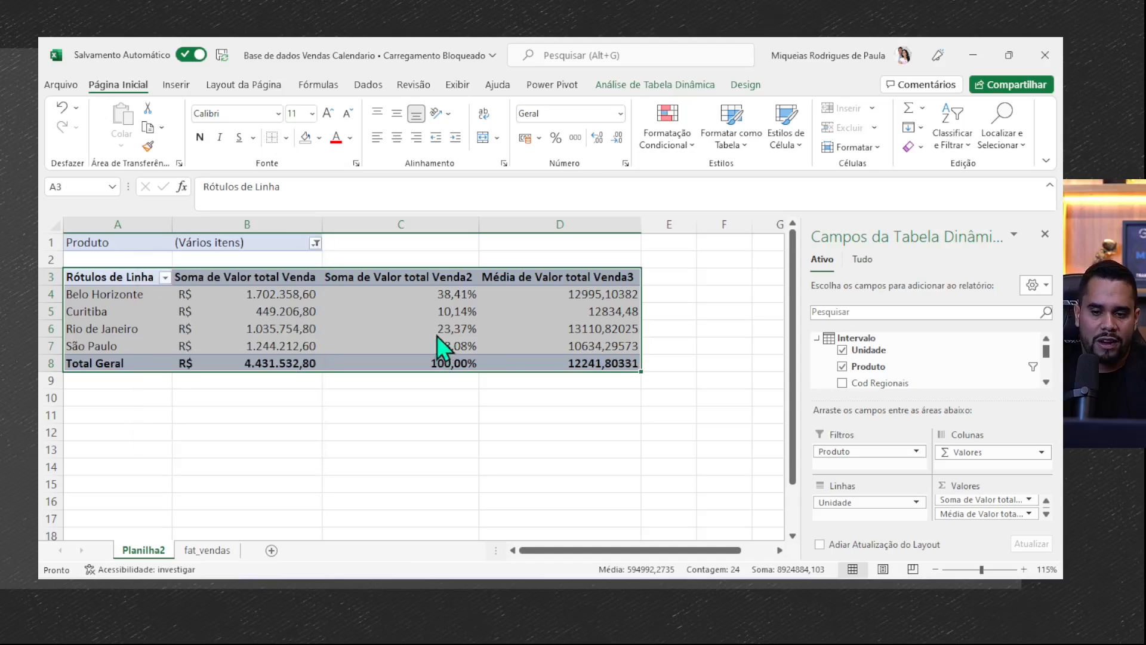
- Insert a slicer for Cliente and place it beside the pivot table, clear of the value columns
left_click(618, 328)
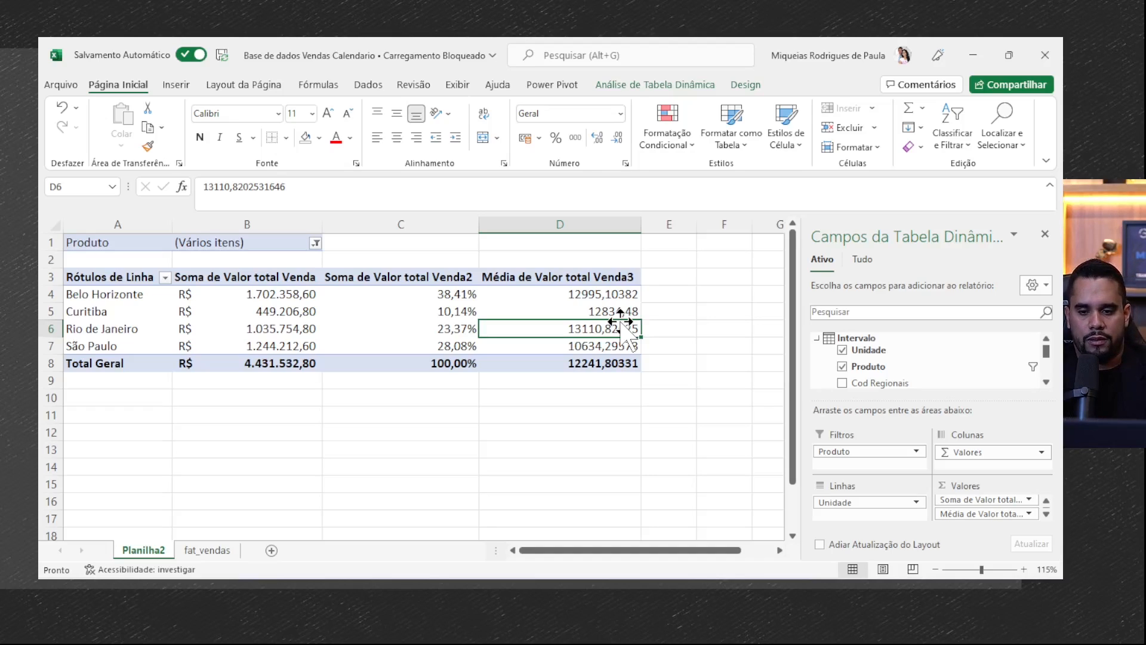
left_click(607, 294)
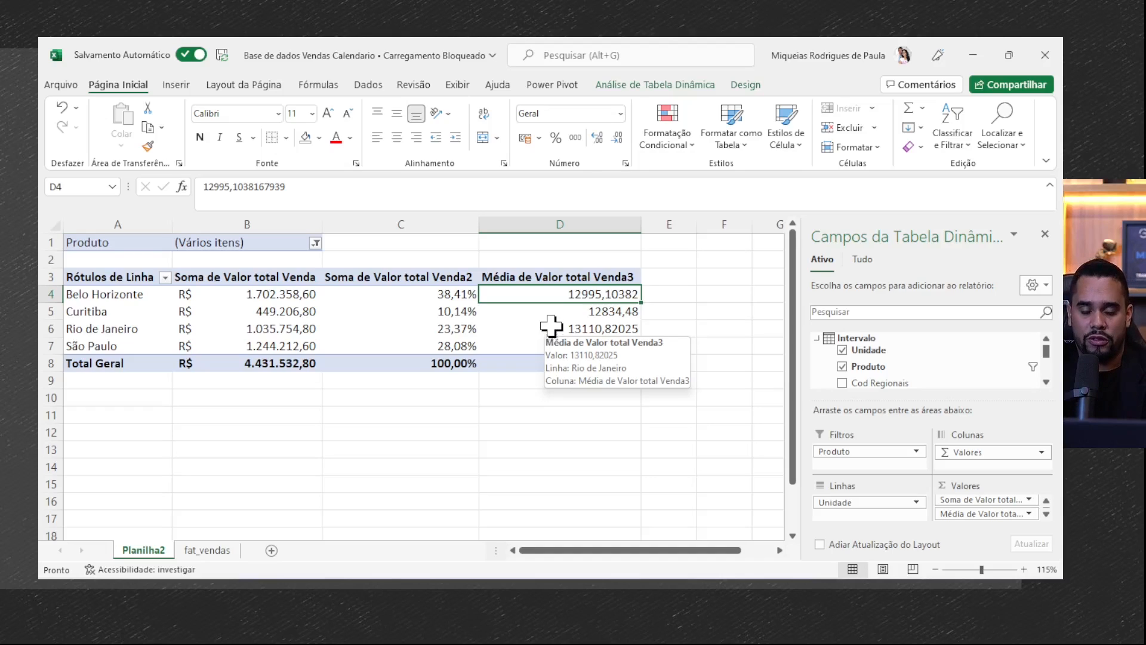
left_click(551, 312)
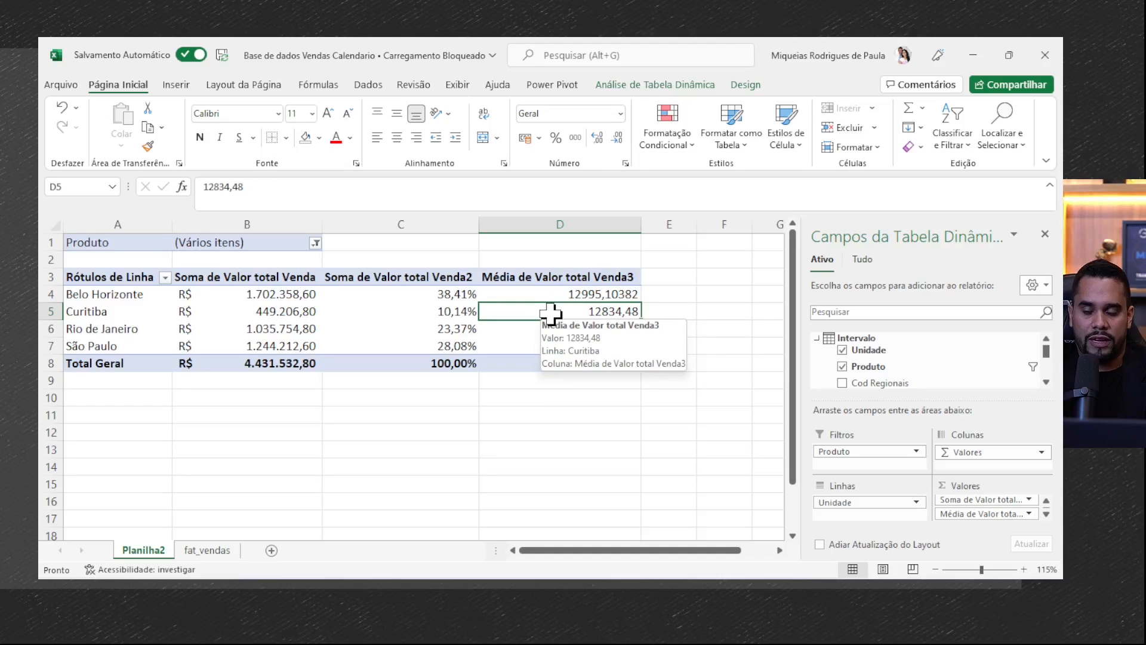
left_click(646, 88)
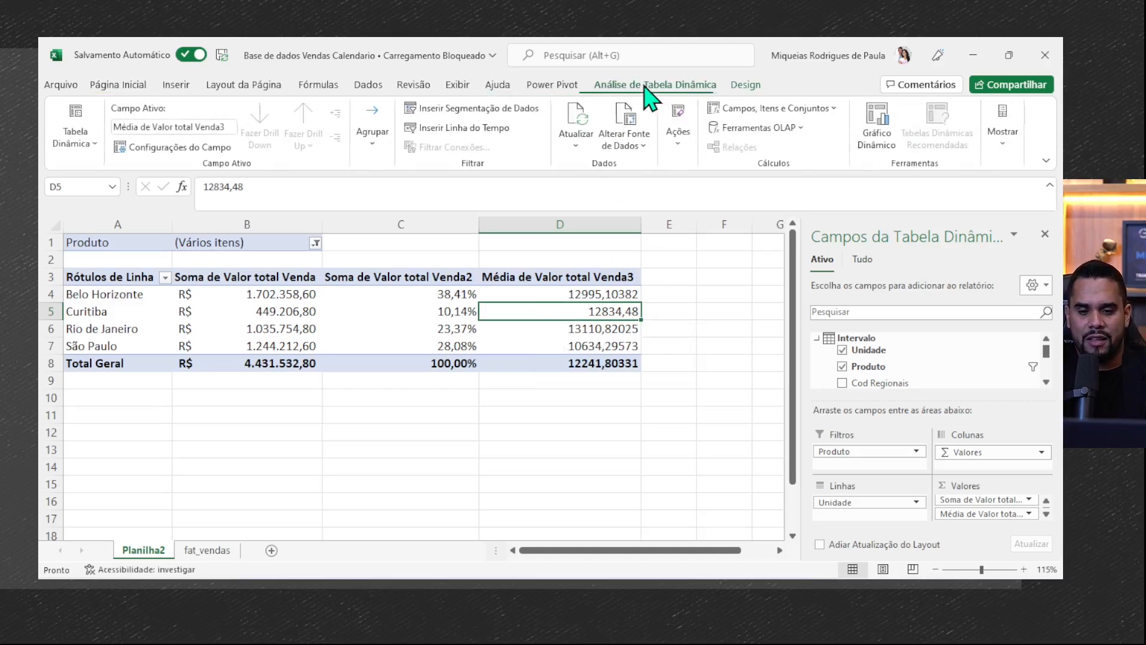
left_click(467, 113)
left_click(464, 150)
left_click(496, 377)
left_click_drag(447, 284, 809, 276)
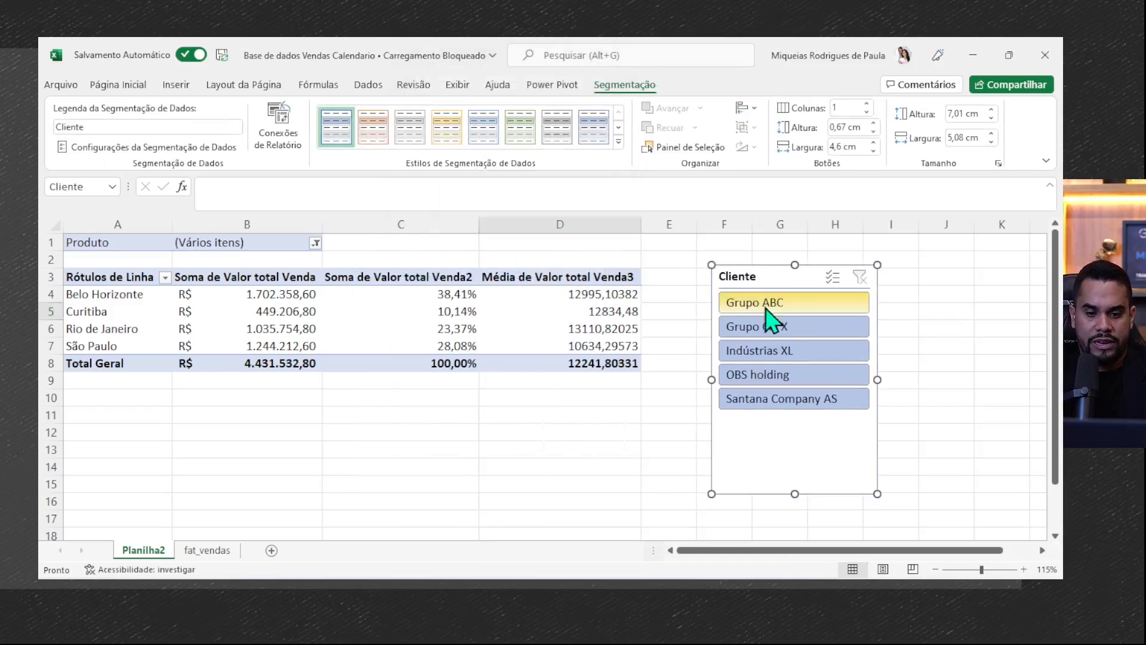
- Filter the pivot table by one customer after another with the Cliente slicer, ending on Grupo Cia X
left_click(764, 352)
left_click(766, 376)
left_click(770, 403)
left_click(771, 351)
left_click(773, 328)
left_click(779, 300)
left_click(737, 328)
left_click(750, 350)
left_click(764, 399)
left_click(768, 327)
left_click(775, 303)
left_click(771, 327)
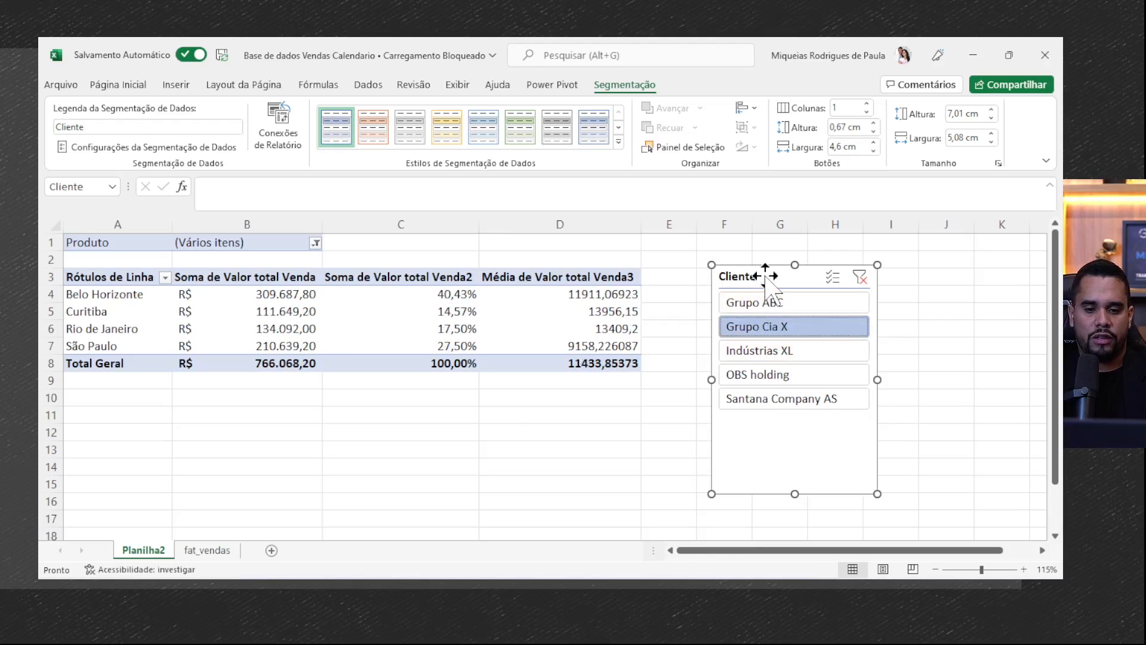
left_click_drag(765, 275, 743, 270)
left_click_drag(136, 245, 264, 245)
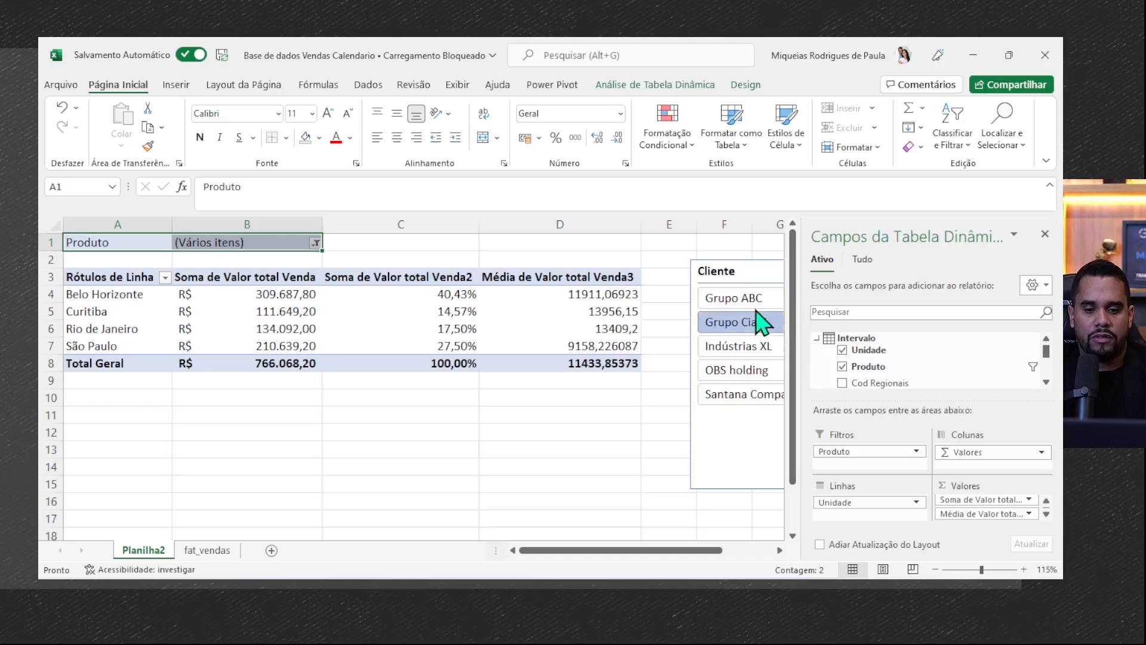
- Move the Cliente slicer below the pivot table and switch between its customers, ending on Grupo ABC
left_click(742, 299)
left_click_drag(702, 280, 327, 403)
left_click(418, 473)
left_click(409, 514)
left_click(399, 492)
left_click(389, 444)
left_click(387, 427)
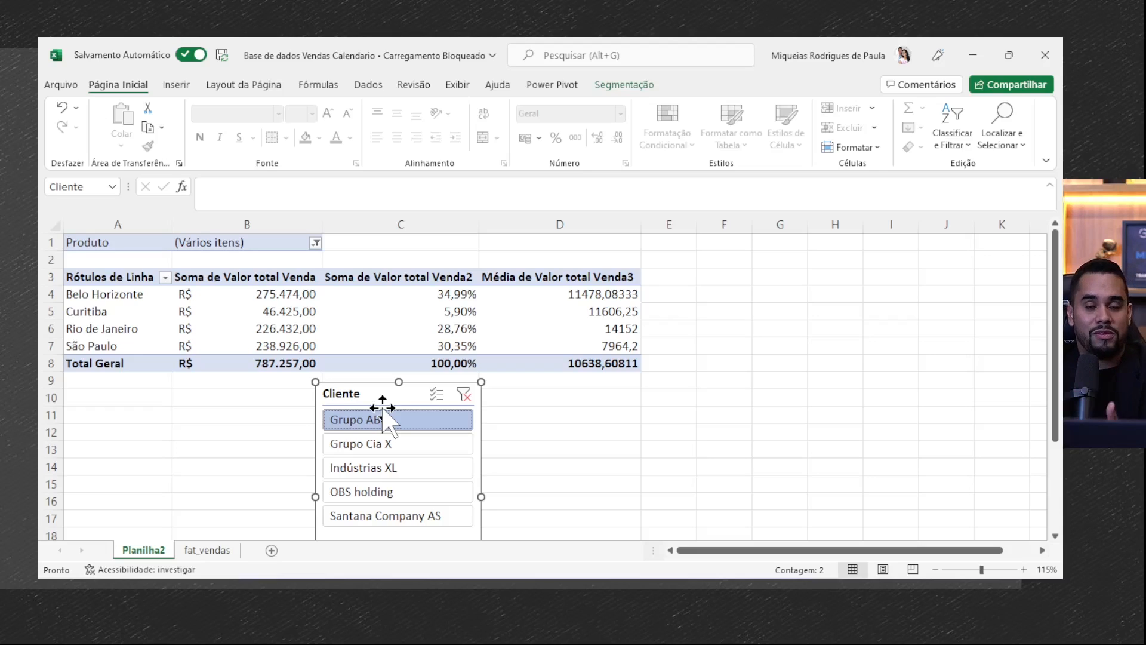
- Move the Cliente slicer back beside the pivot table and clear its filter so all customers are included
left_click_drag(382, 407, 774, 283)
left_click(669, 328)
left_click(806, 262)
left_click(579, 327)
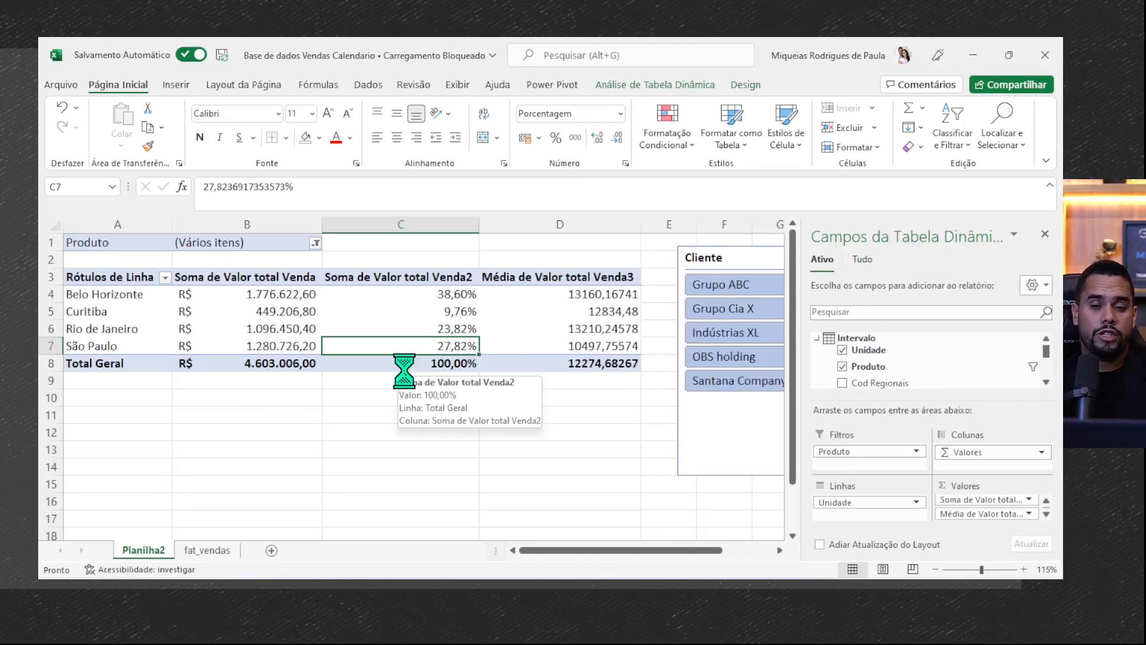
- Refresh the pivot table from its source data
left_click(371, 414)
right_click(263, 322)
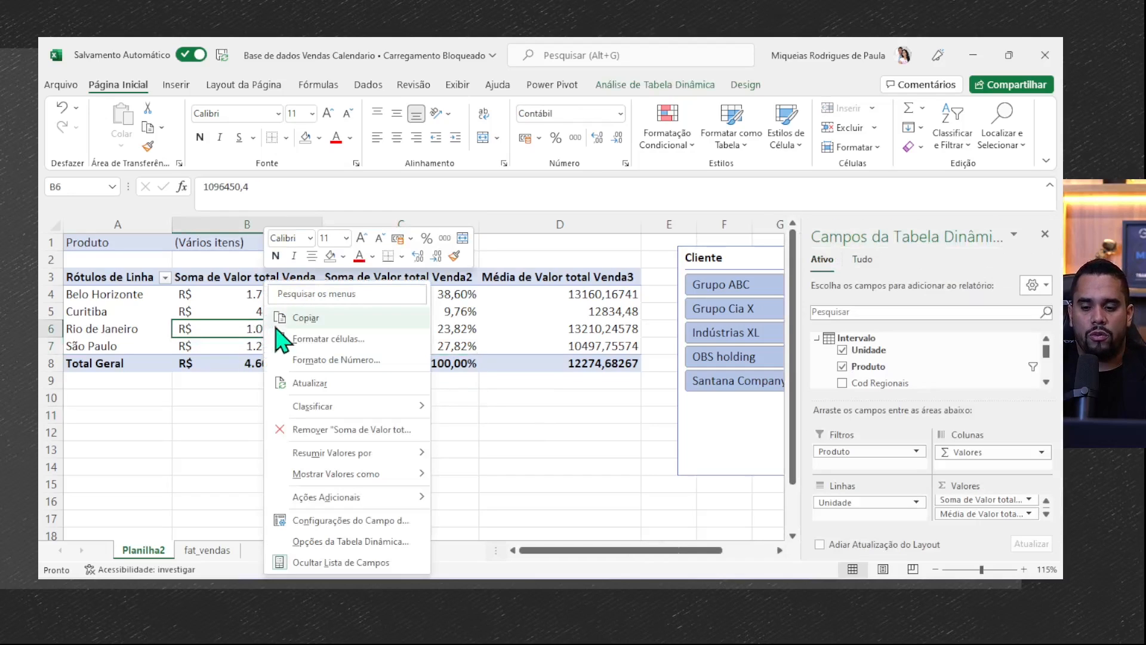
left_click(305, 379)
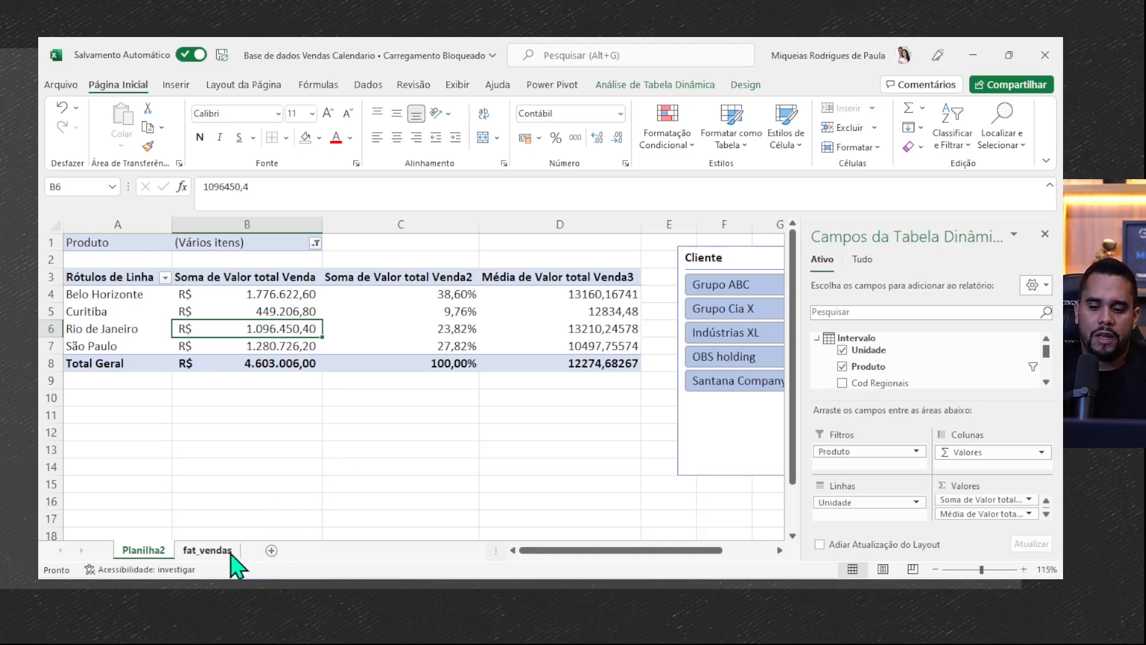
left_click(333, 311)
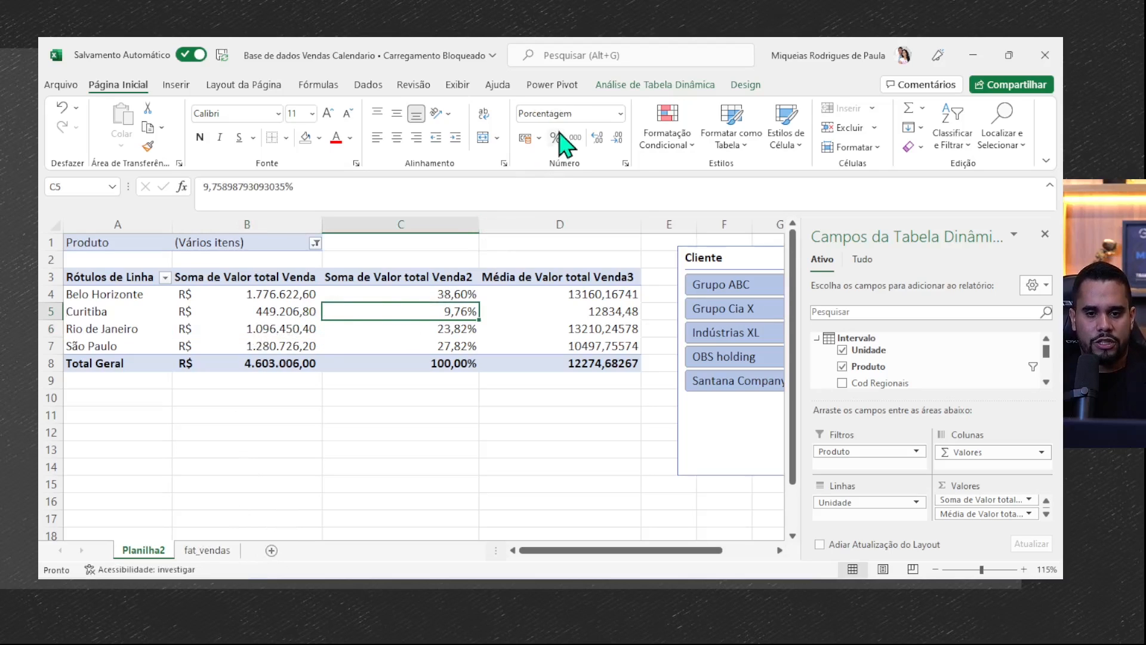
- Review the source range of the Planilha2 pivot table in the change data source settings, leaving it as it is
left_click(628, 85)
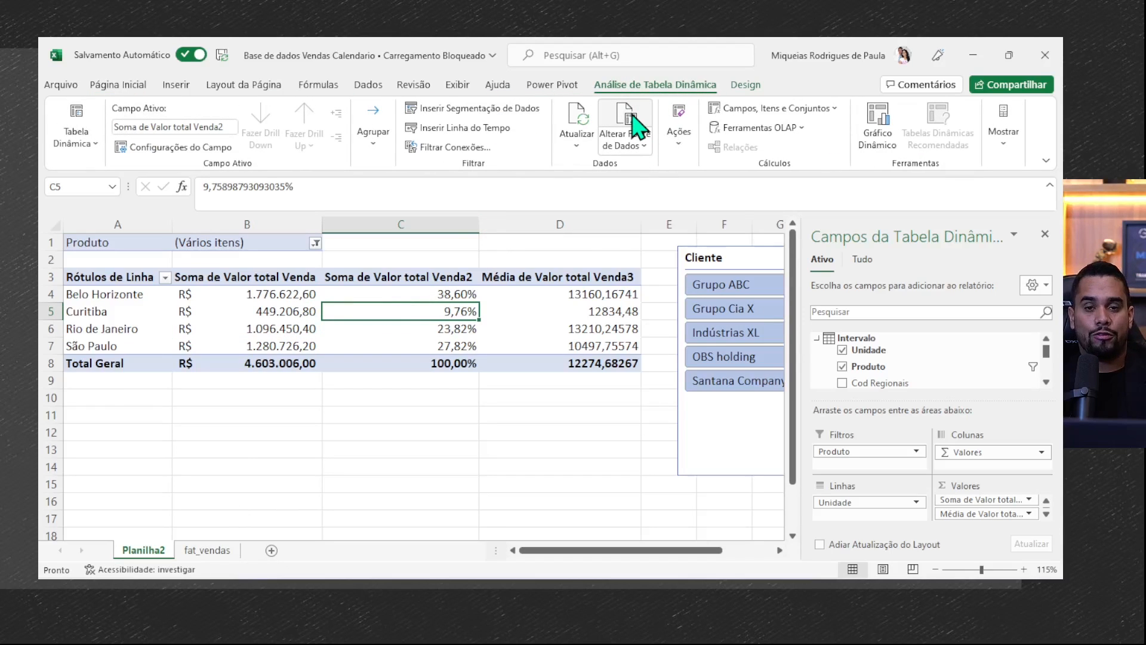
left_click(636, 124)
mouse_move(582, 186)
left_mouse_down()
mouse_move(475, 187)
mouse_move(561, 183)
left_mouse_up()
left_click(644, 267)
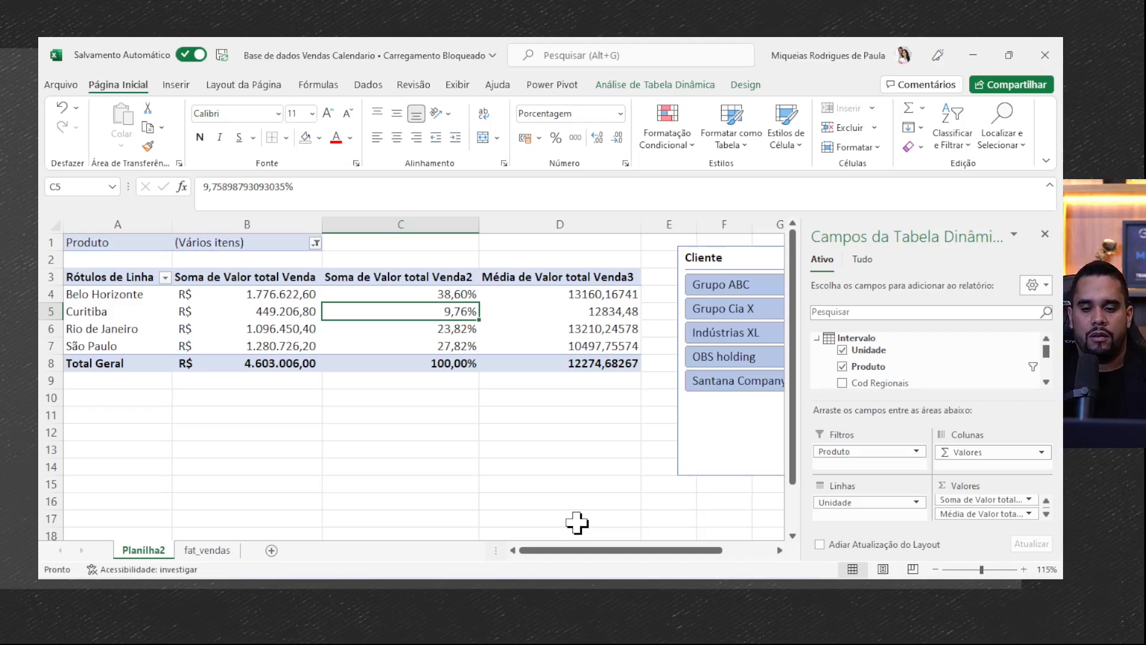
left_click(655, 84)
left_click(627, 122)
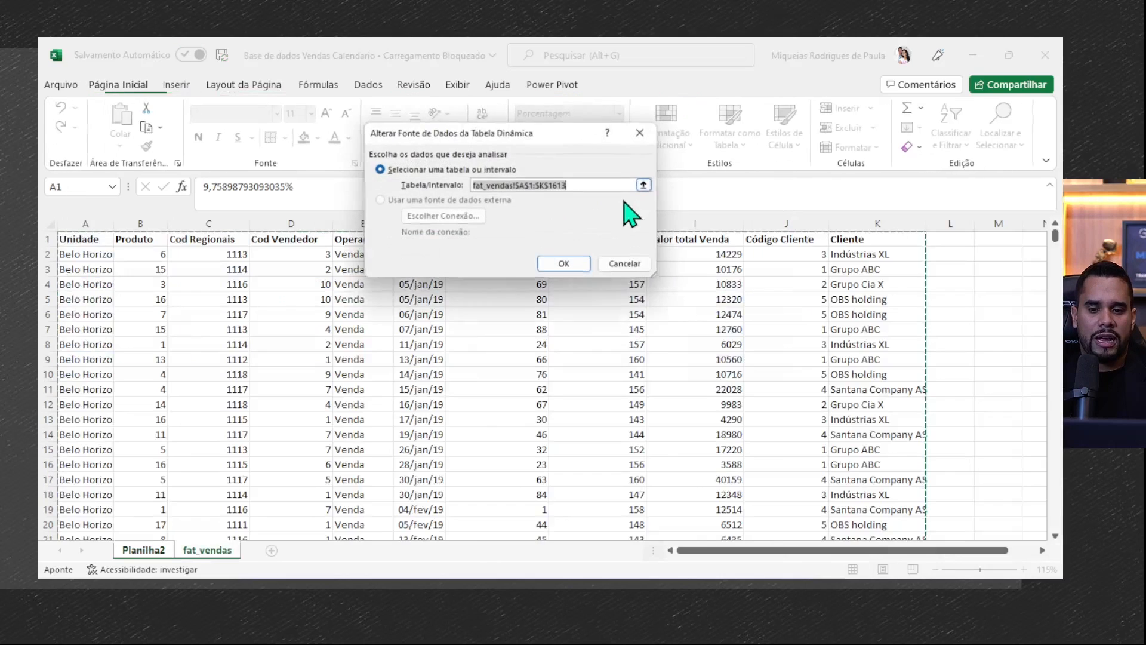
left_click_drag(592, 187, 546, 187)
left_click(626, 263)
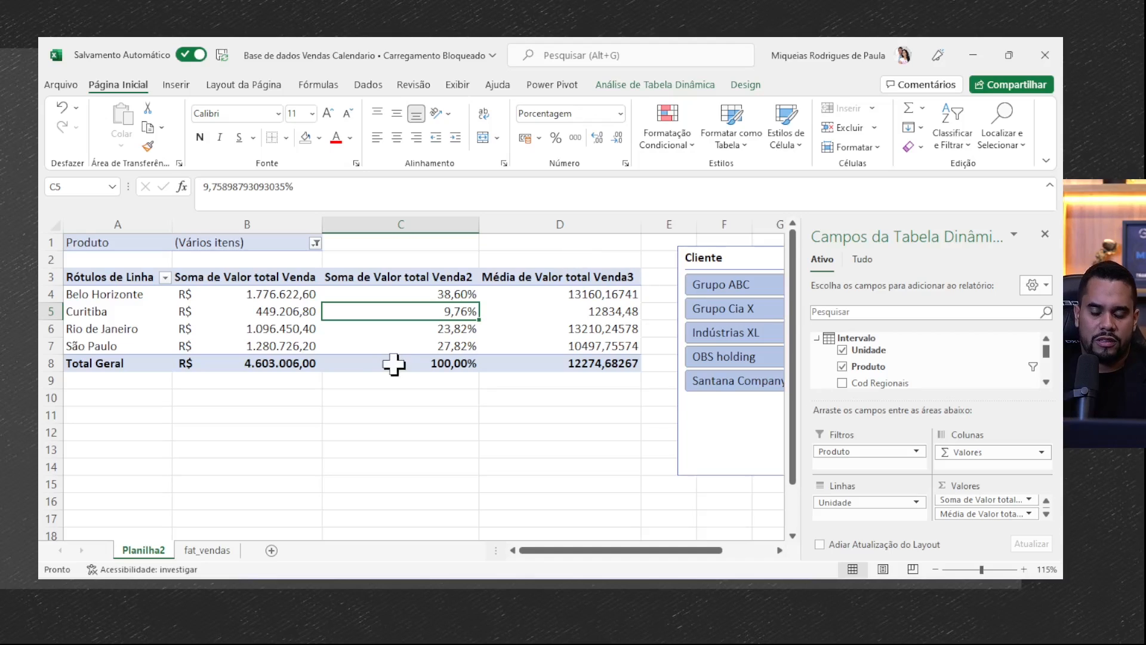
- Copy rows 1600 to 1613 of fat_vendas and paste them directly below the last data row, starting at row 1614
left_click(206, 550)
left_click(117, 358)
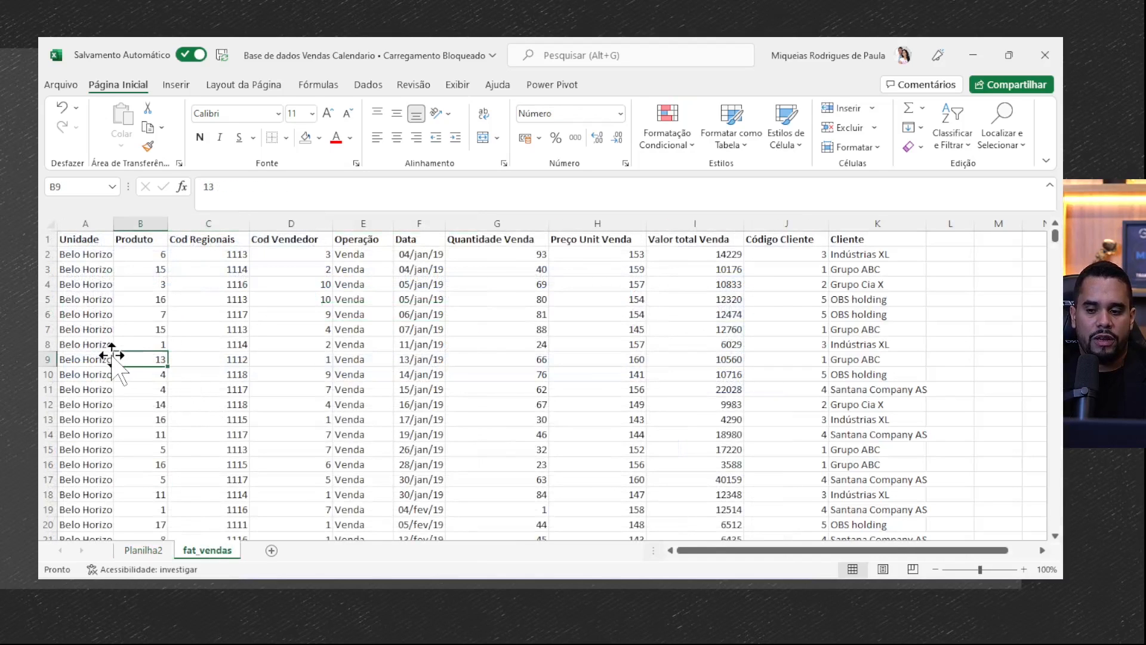
key("ctrl+Down")
scroll(117, 373, "down", 4)
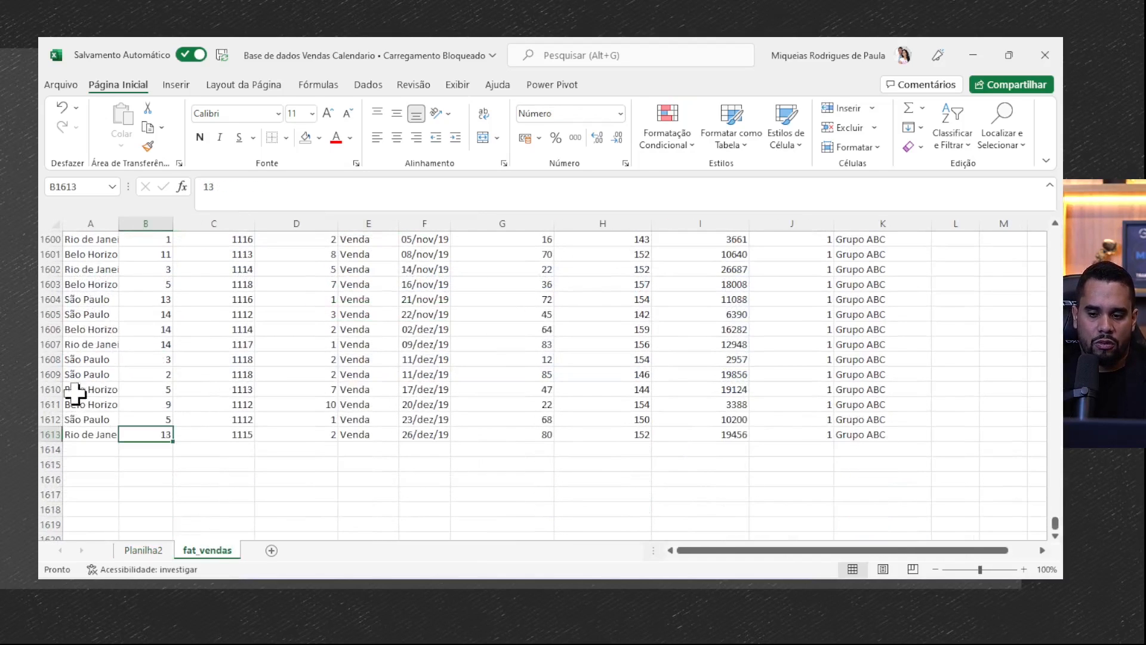
left_click(94, 224)
left_click_drag(91, 241, 848, 434)
key("ctrl+c")
scroll(107, 502, "up", 3)
- Refresh the pivot table on Planilha2
left_click(144, 550)
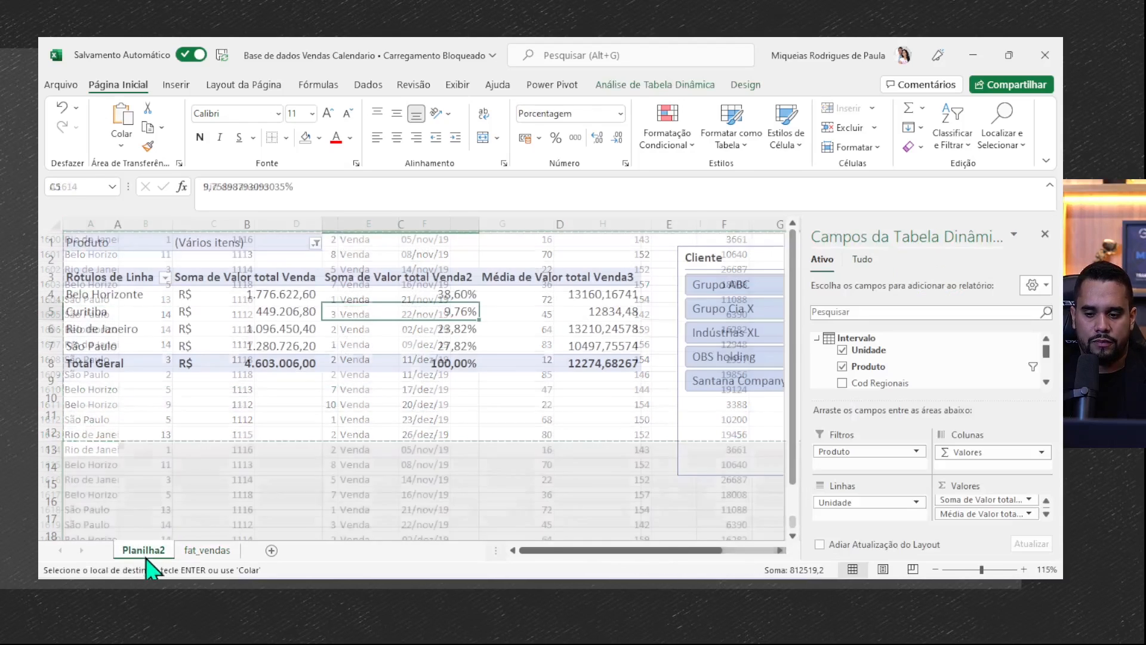
left_click(236, 311)
right_click(236, 311)
left_click(358, 383)
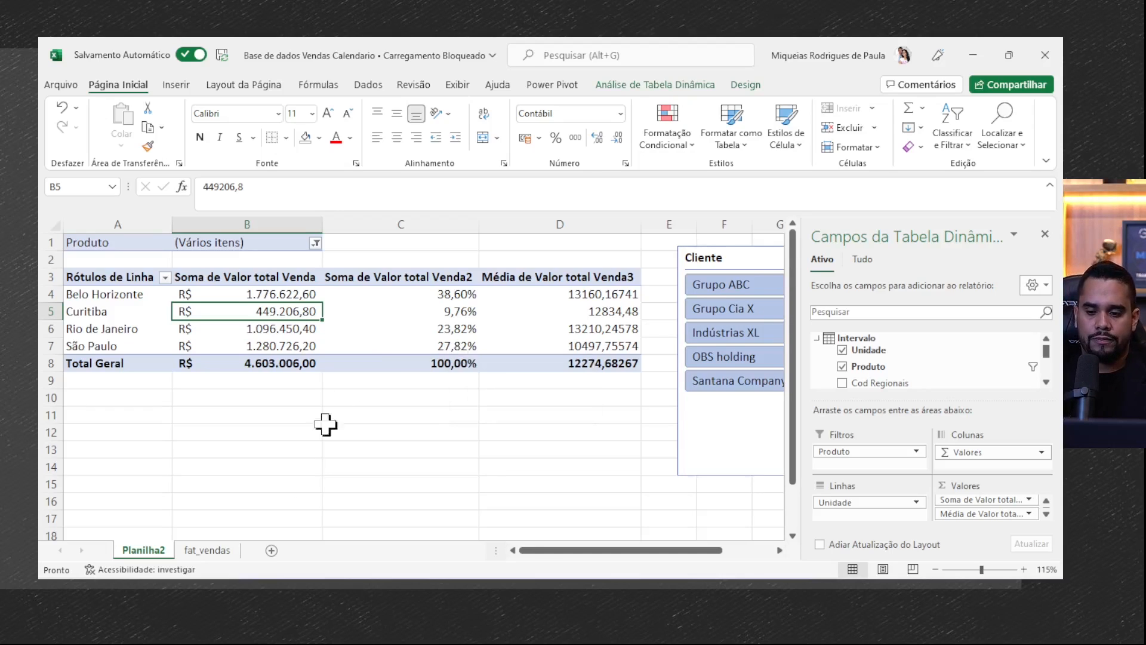
- Convert the whole fat_vendas data range into a table with a header row
left_click(207, 550)
left_click(209, 315)
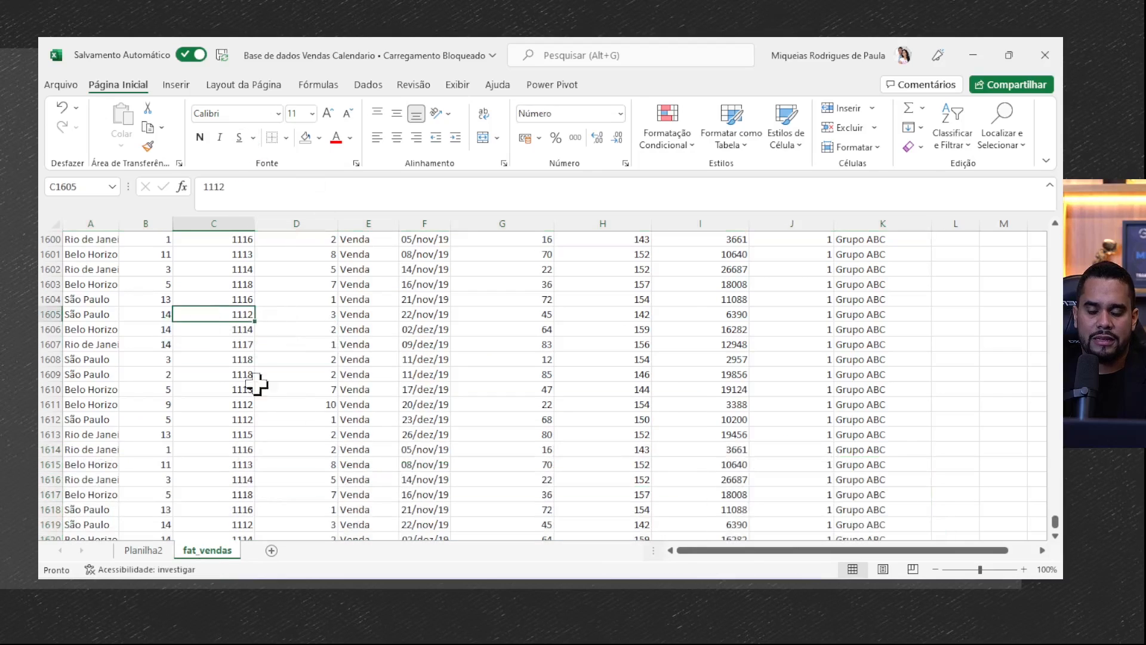
left_click(177, 85)
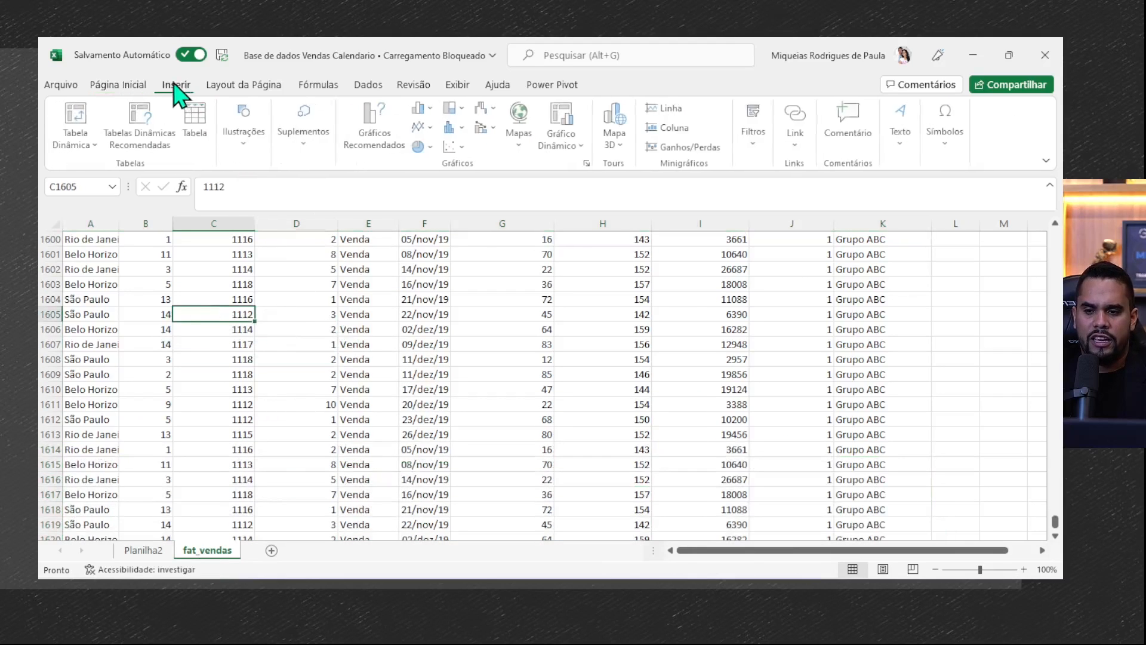
left_click(207, 125)
left_click(502, 261)
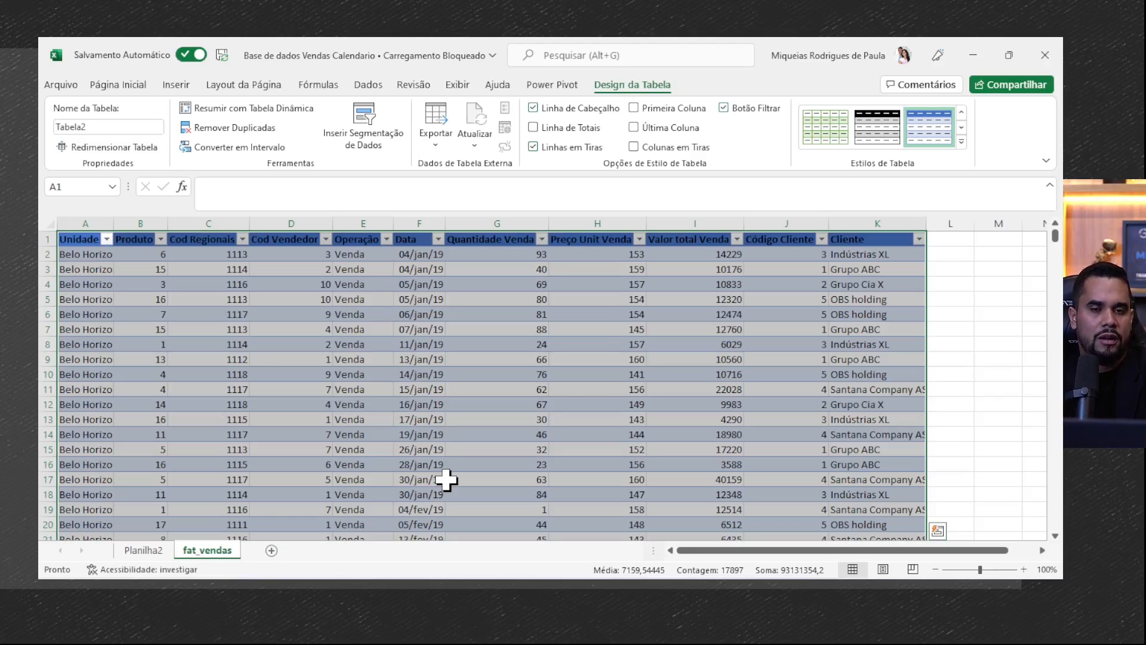
left_click(439, 419)
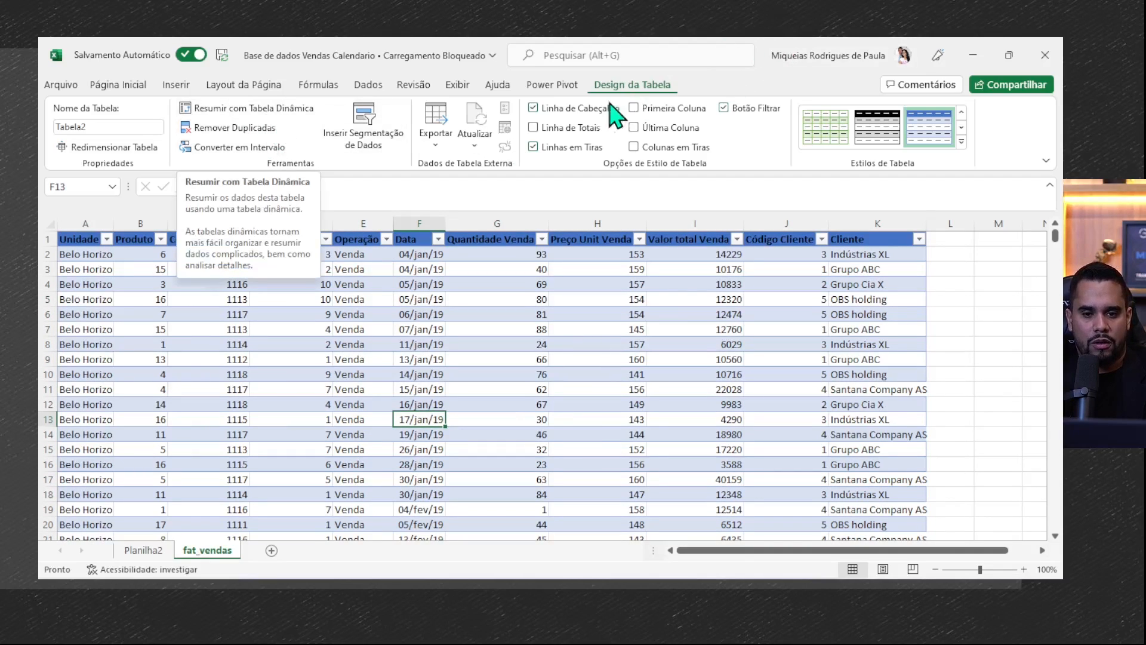
- Insert a pivot table based on Tabela2 in a new worksheet
left_click(186, 87)
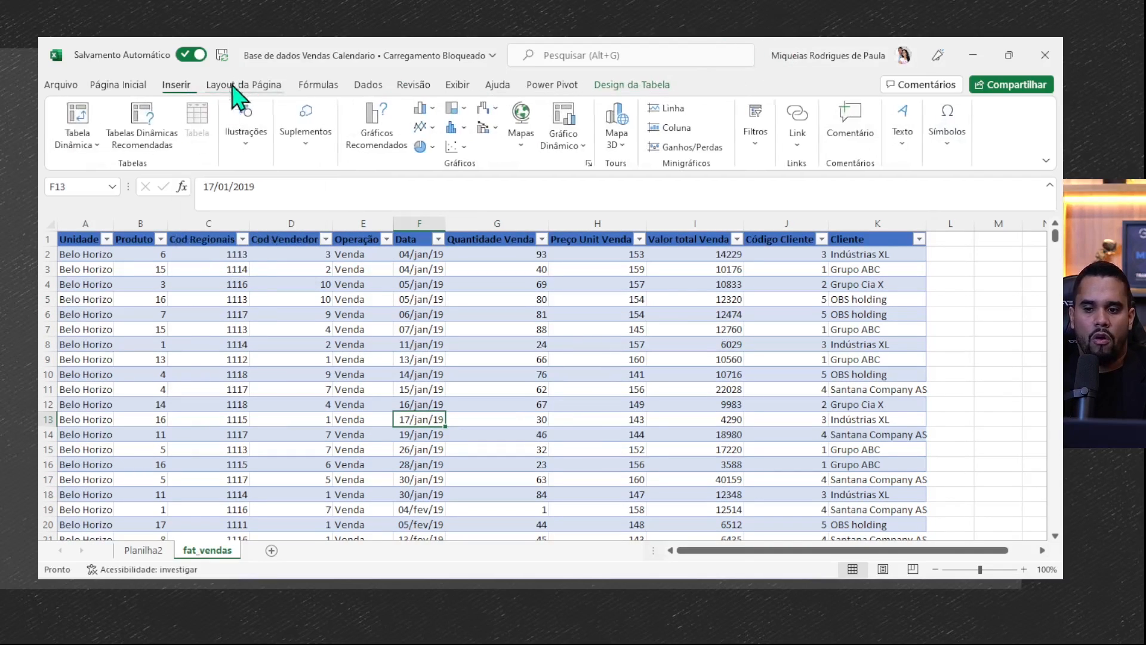
left_click(90, 126)
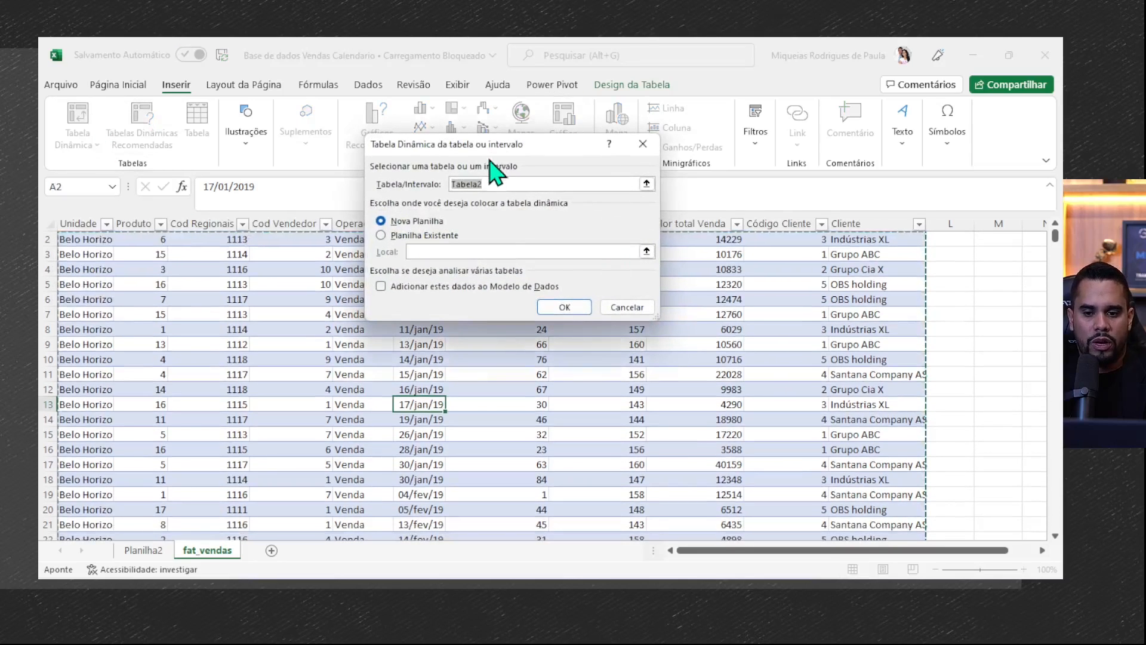
left_click_drag(459, 186, 422, 187)
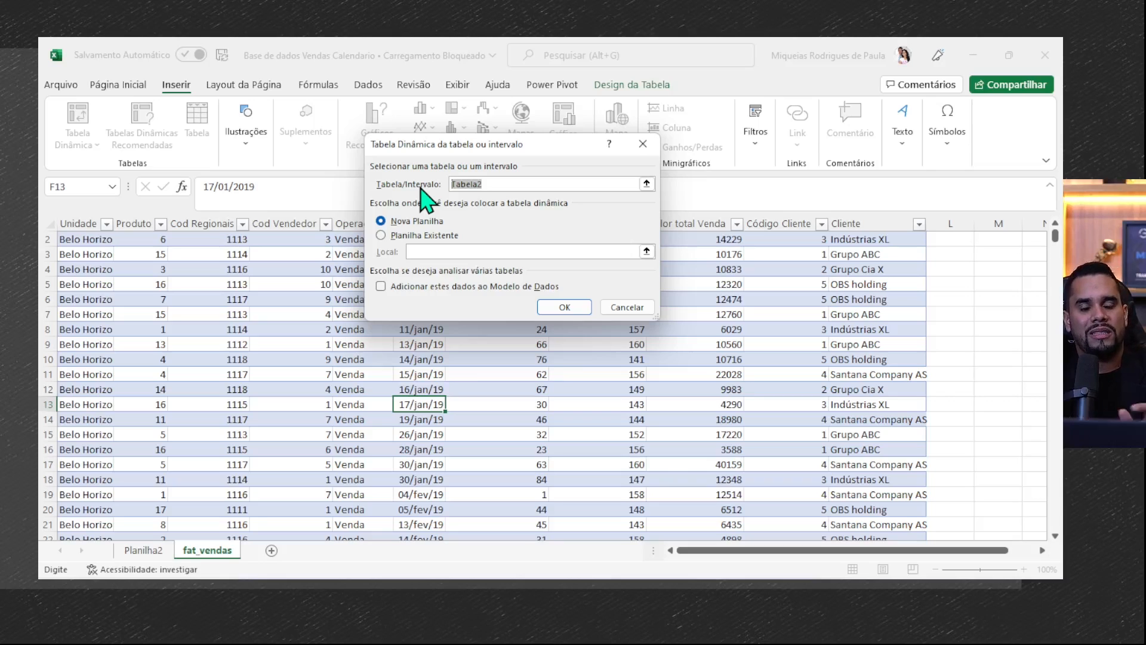
left_click(569, 310)
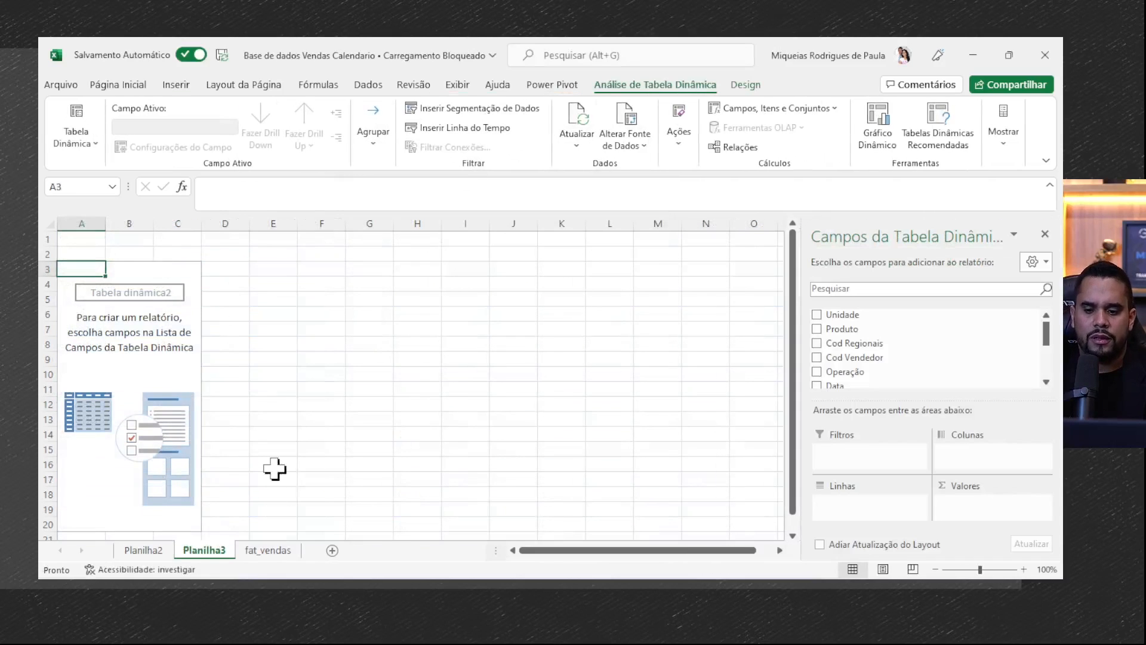
- Build the new pivot table on Planilha3 with Unidade as rows and the sum of Valor total Venda as values
left_click(143, 550)
left_click(204, 550)
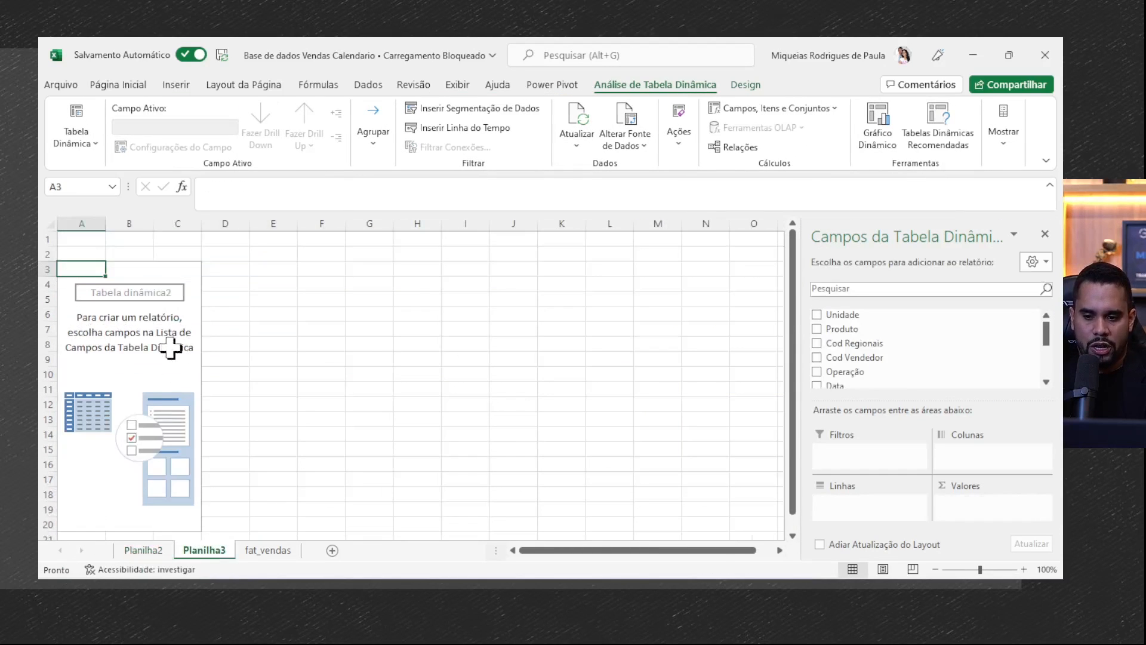
scroll(925, 364, "down", 3)
scroll(920, 358, "up", 5)
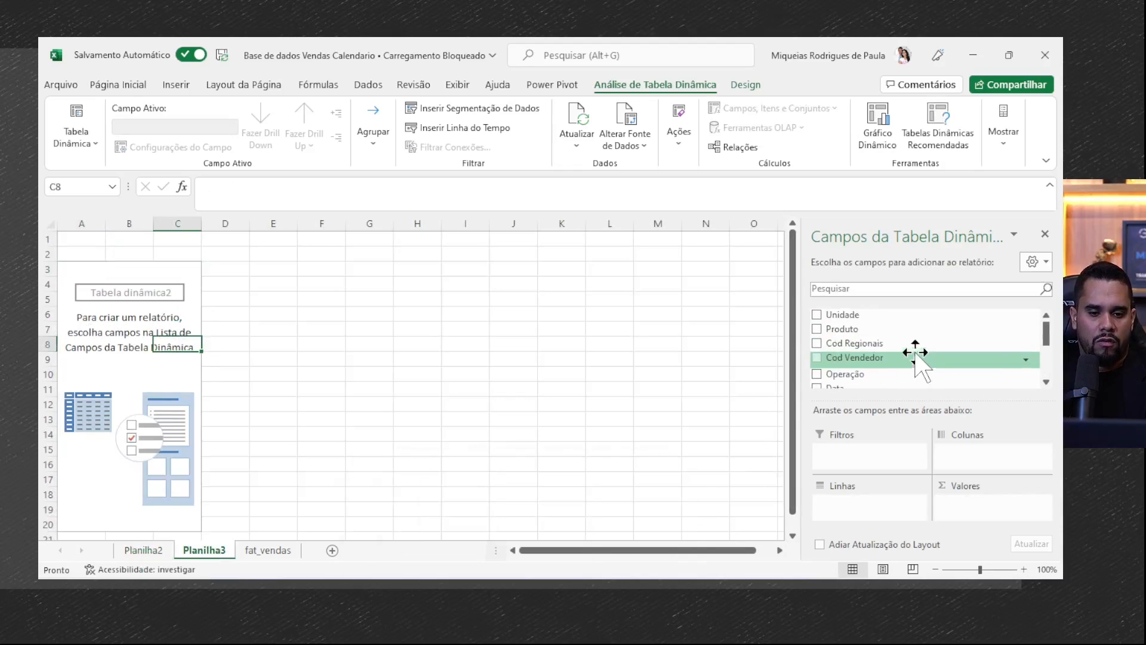
left_click_drag(870, 314, 869, 505)
scroll(893, 352, "down", 5)
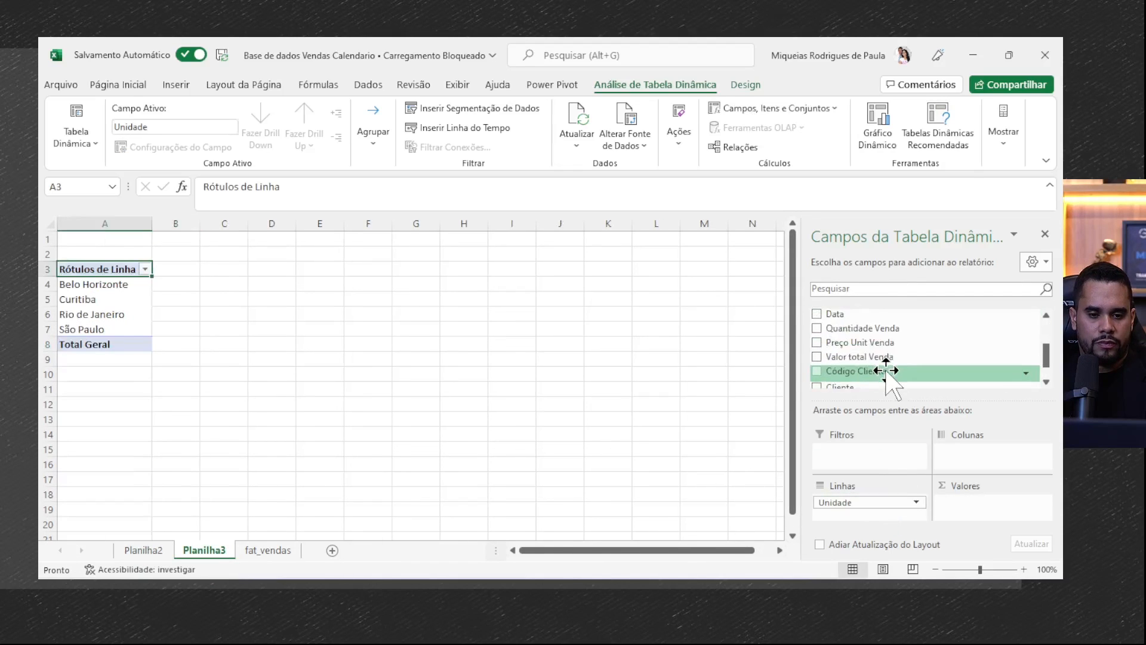
left_click_drag(890, 332, 993, 508)
- Format the Soma de Valor total Venda values, including the grand total, in the R$ accounting format
left_click_drag(280, 285, 255, 338)
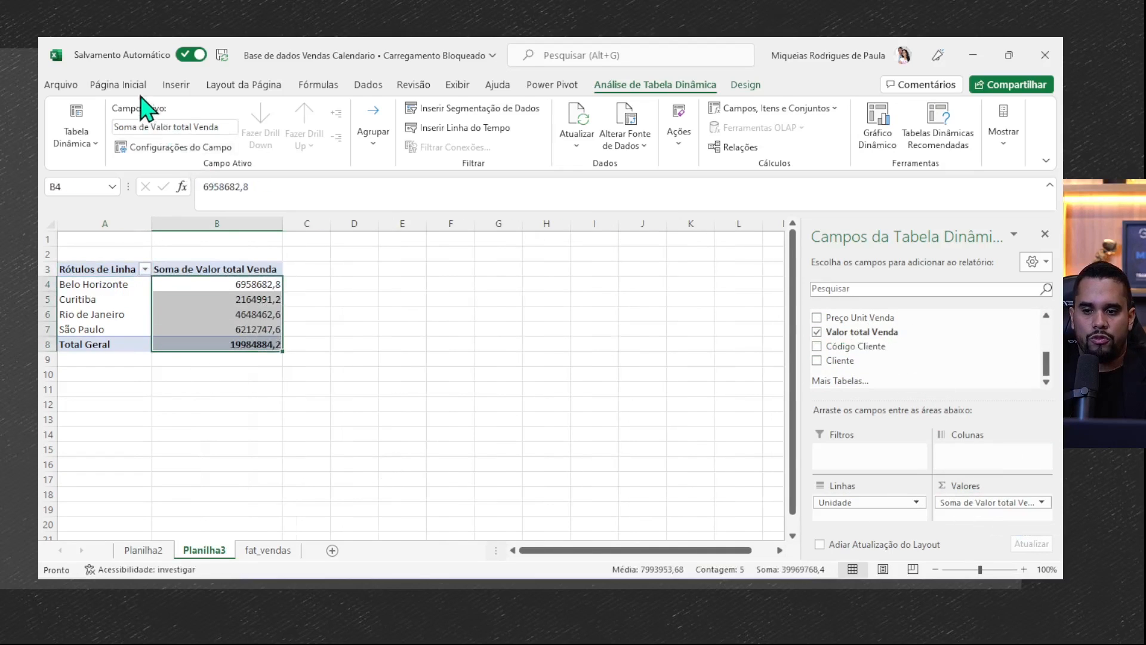
left_click(117, 84)
left_click(525, 138)
- Set the Produto filter on Planilha2's pivot table to All and compare its grand total with the one on Planilha3
left_click(147, 551)
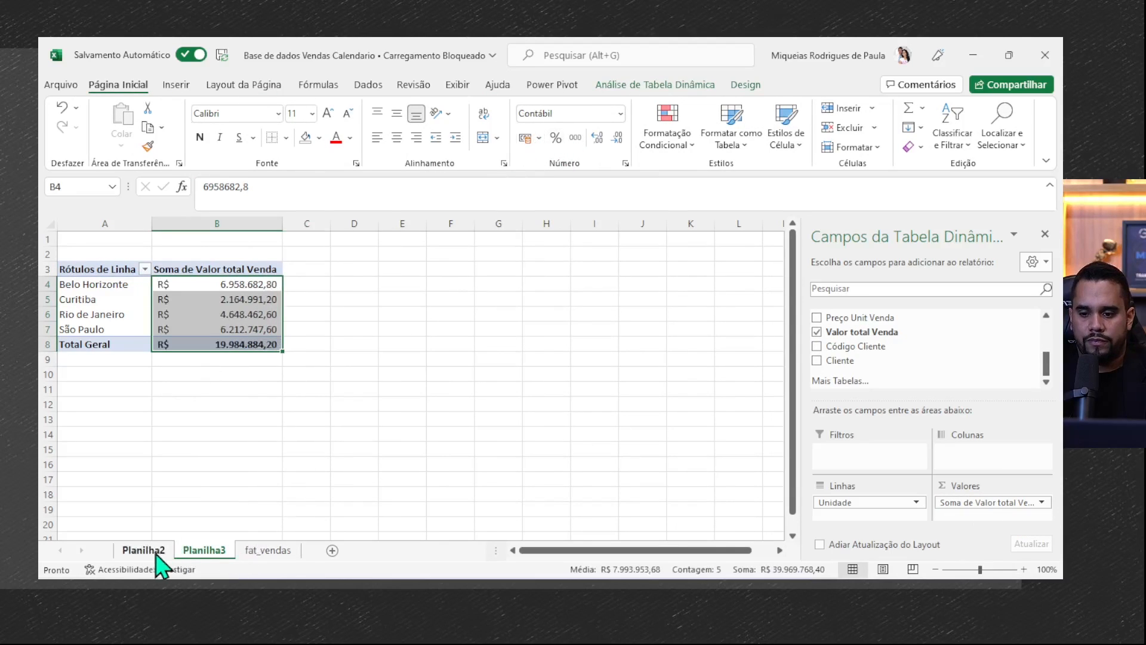
left_click(275, 384)
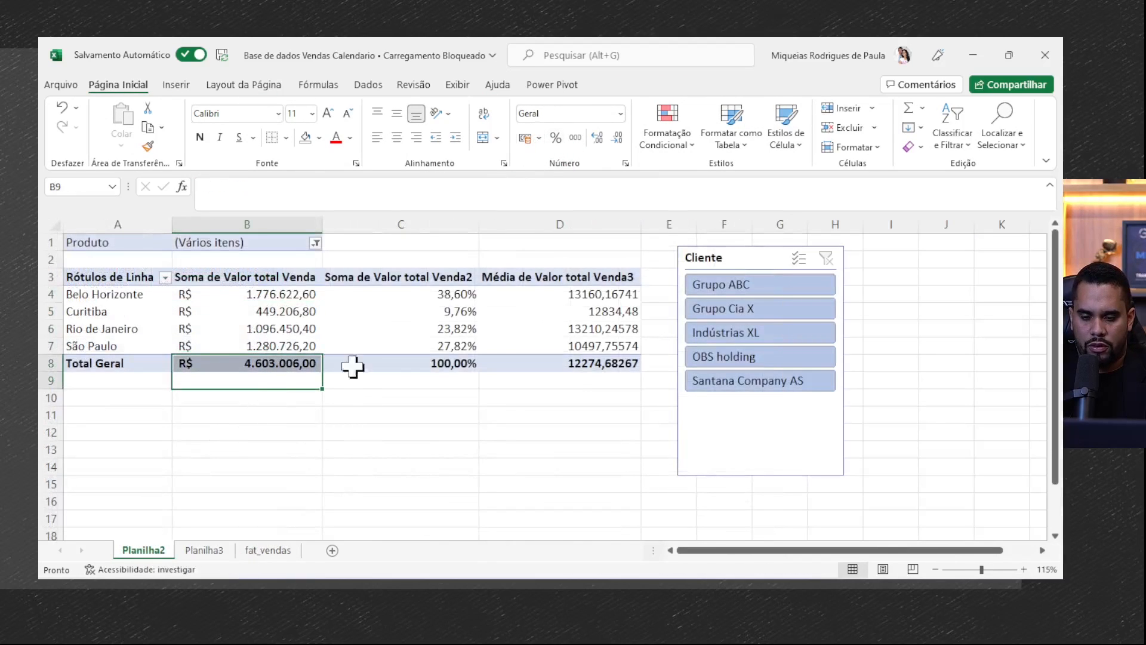
left_click(268, 311)
left_click(315, 243)
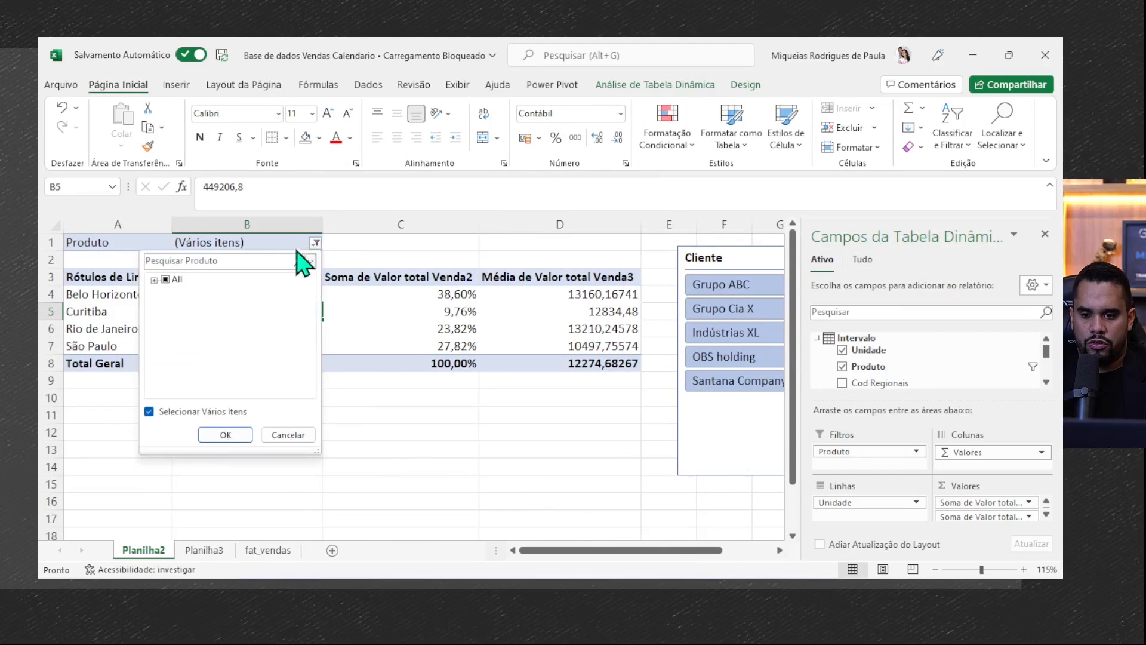
left_click(155, 280)
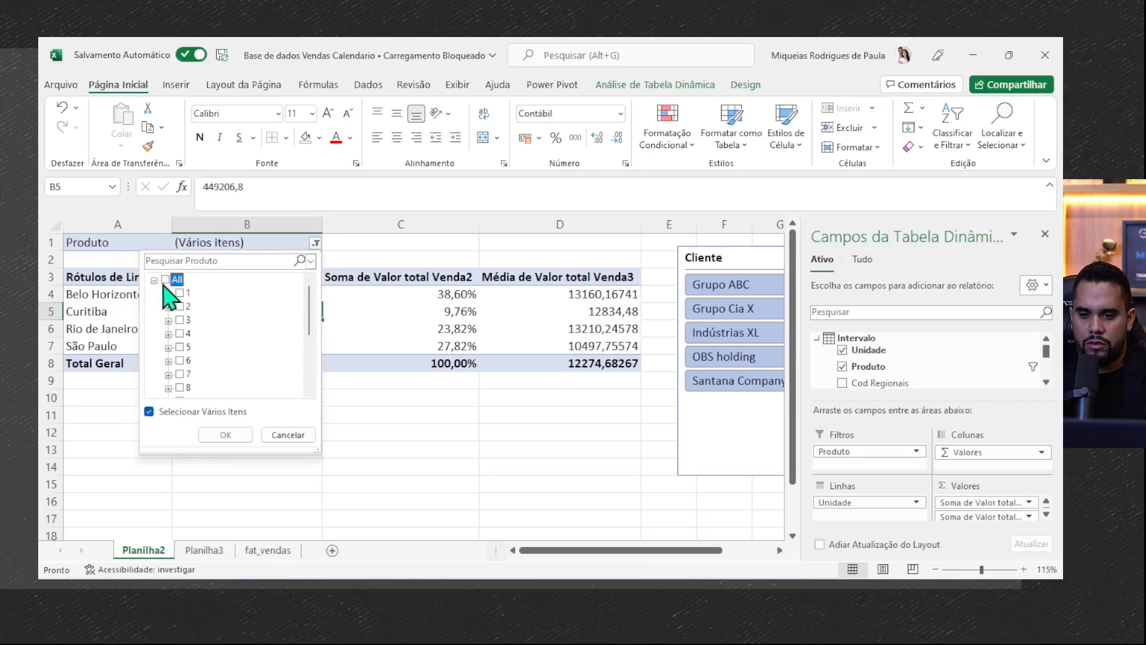
left_click(166, 280)
left_click(225, 435)
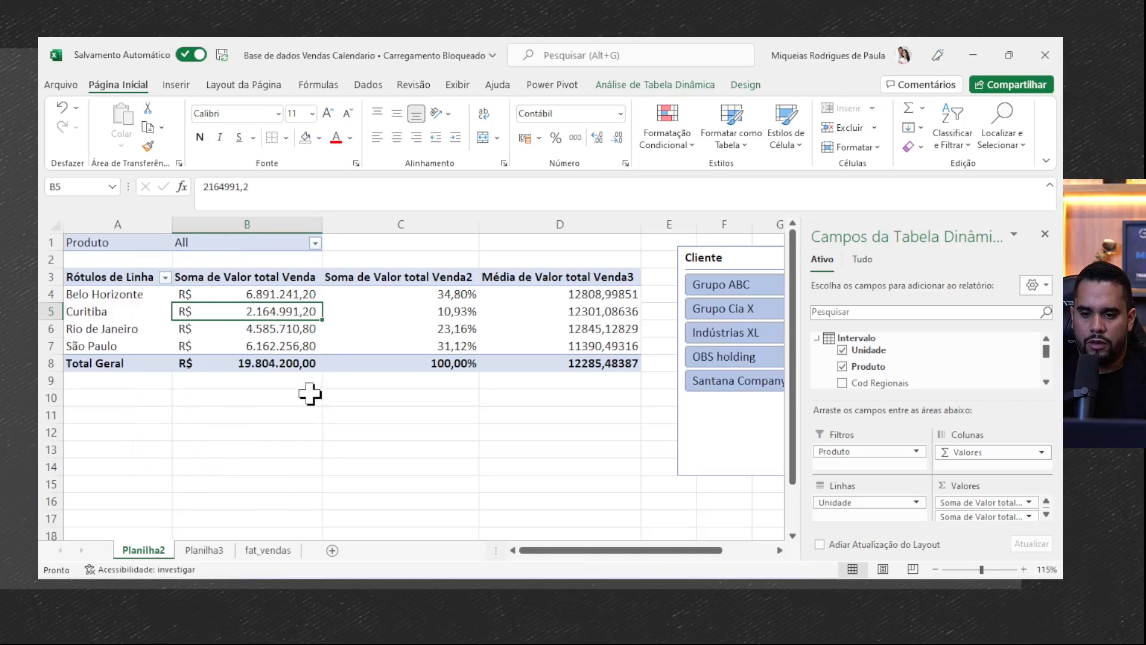
left_click(204, 550)
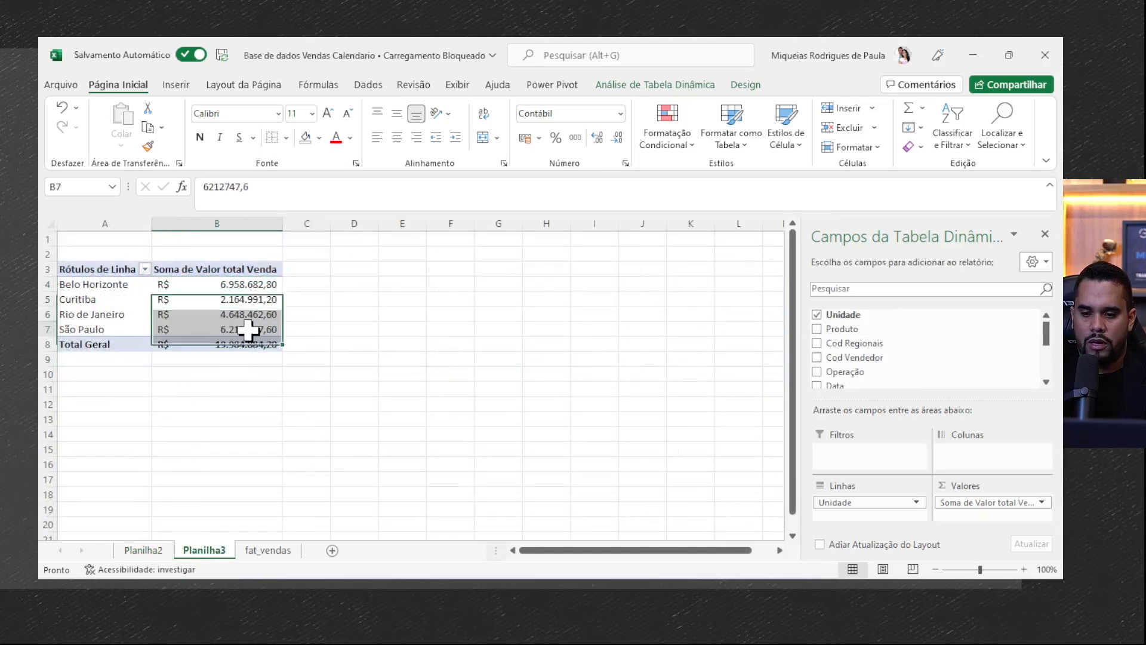
left_click(261, 345)
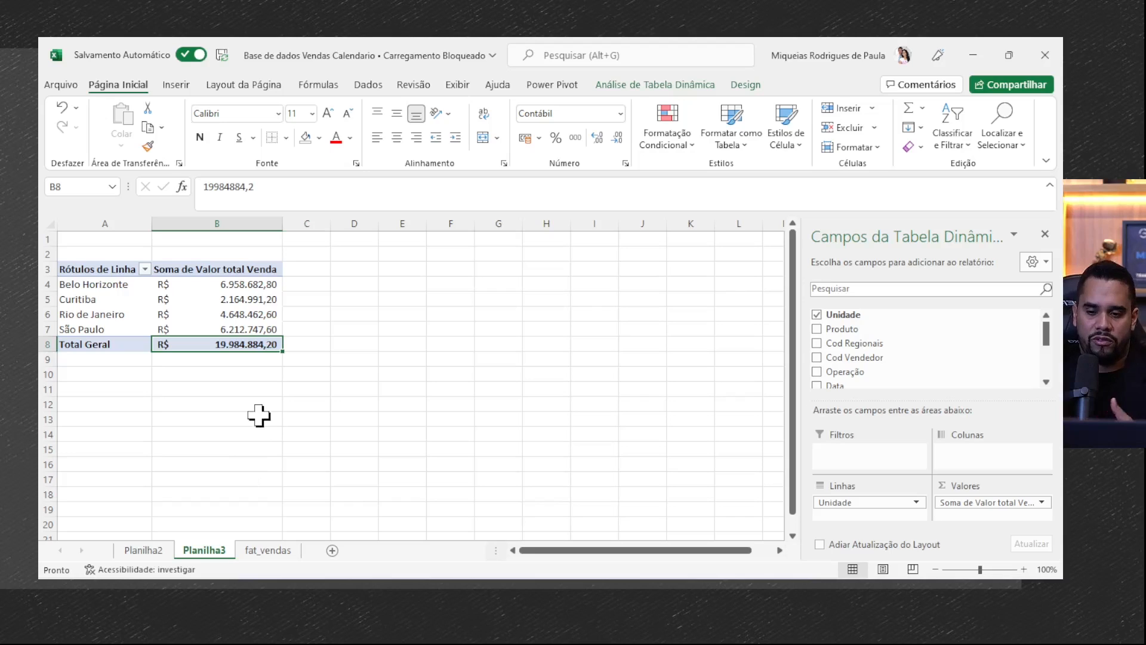
- Examine the last rows of the fat_vendas table and the corner marker that shows where the table ends
left_click(251, 550)
left_click(138, 279)
key("Left")
key("ctrl+Down")
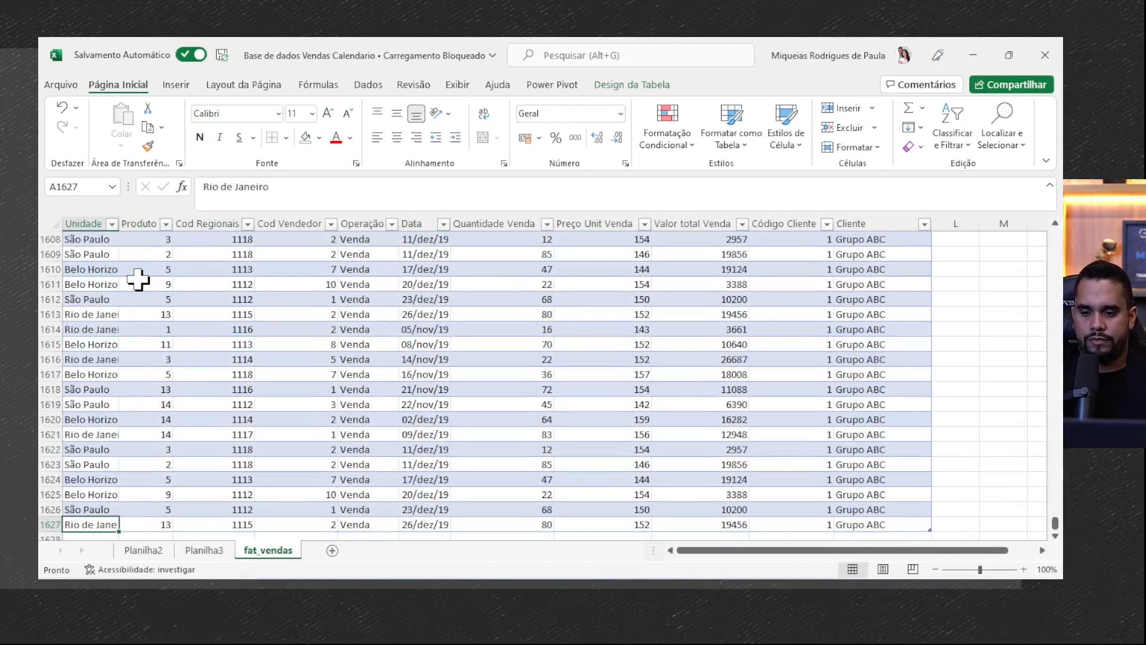
scroll(138, 280, "down", 2)
left_click_drag(90, 287, 872, 345)
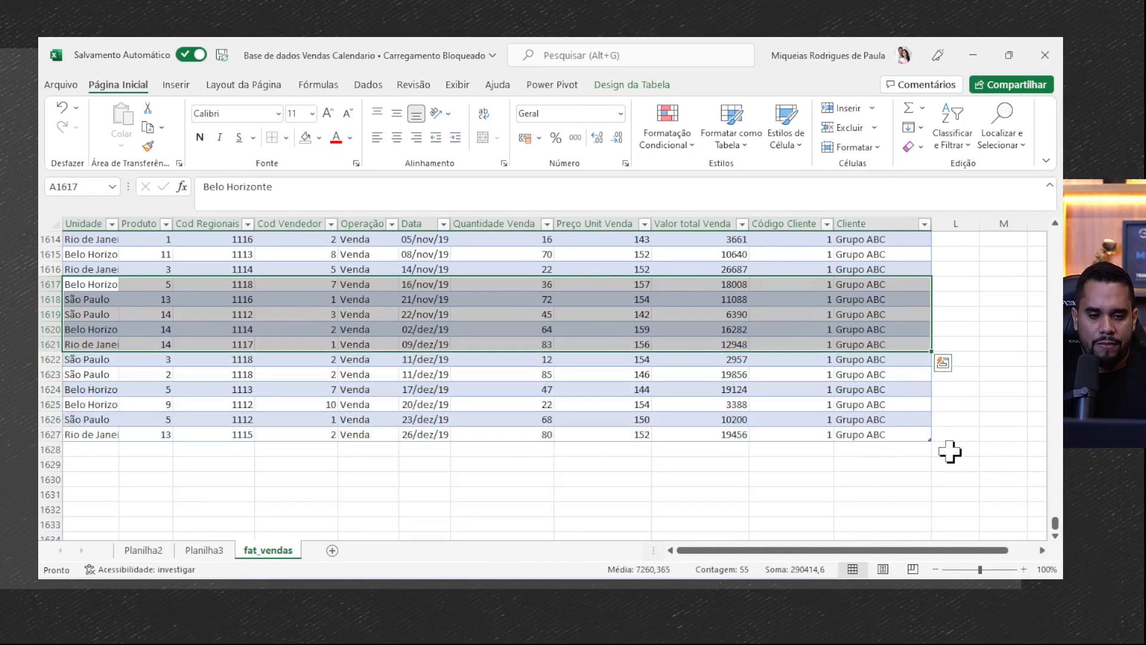
scroll(950, 452, "up", 3)
left_click_drag(1008, 554, 1025, 552)
scroll(969, 466, "down", 6)
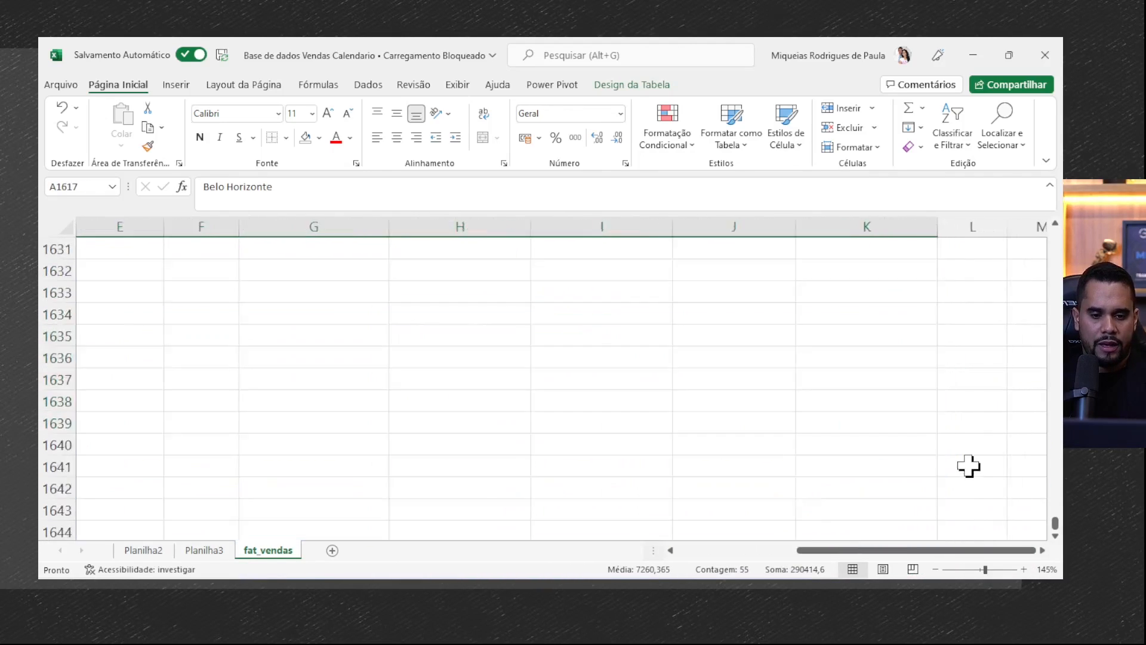
scroll(949, 418, "up", 2)
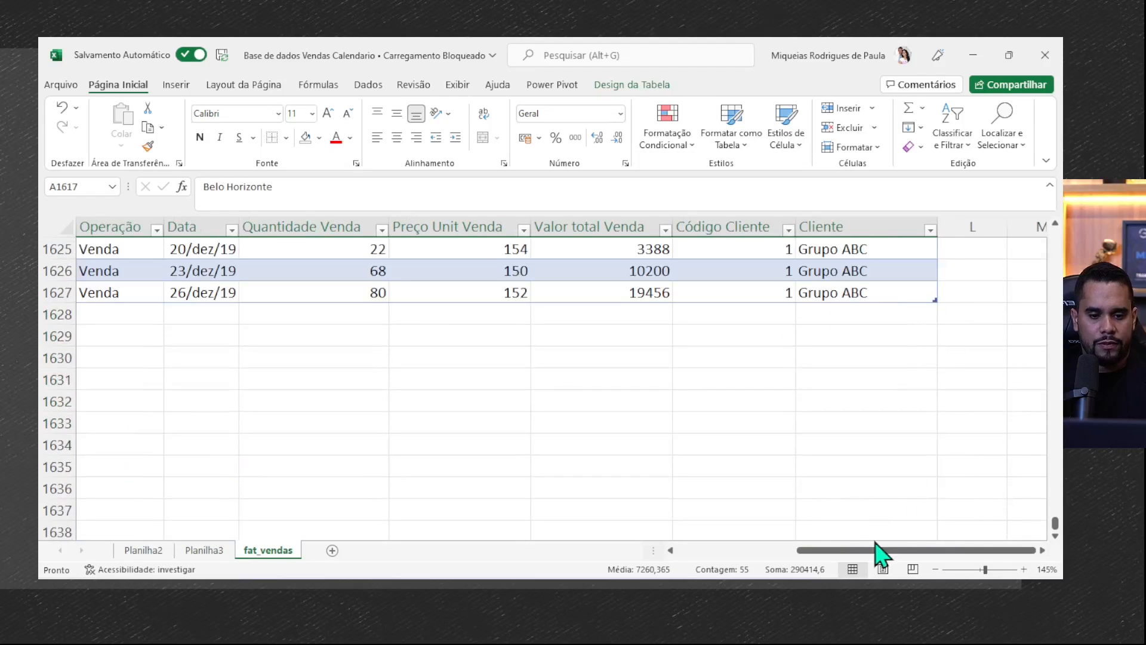
left_click_drag(873, 540, 714, 552)
scroll(376, 361, "down", 6)
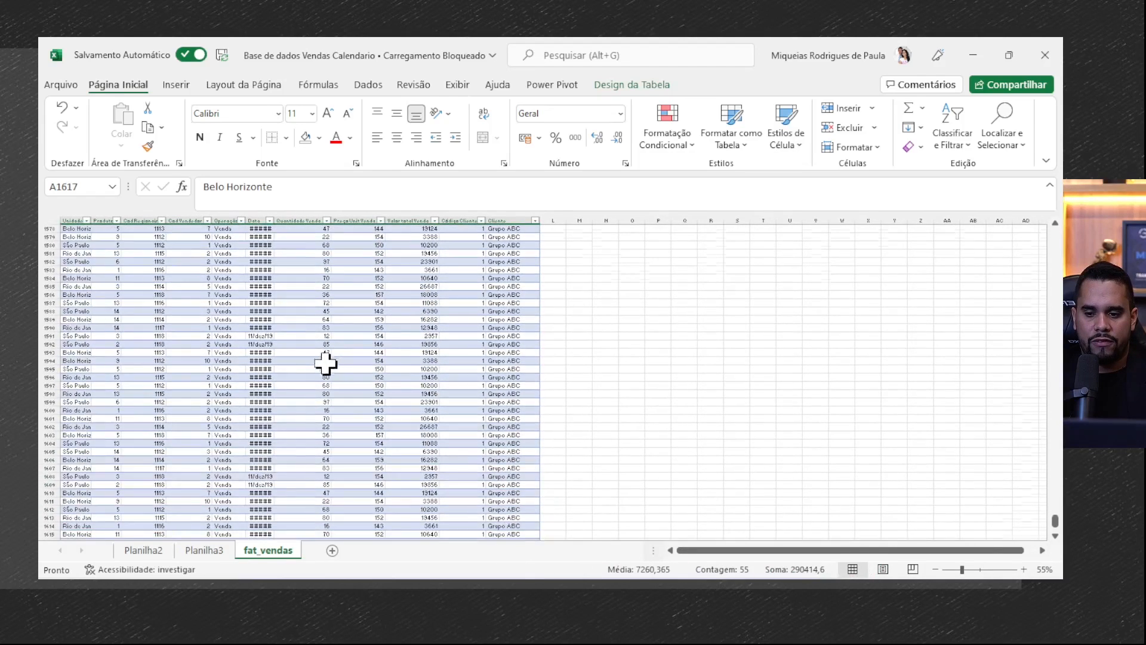
scroll(98, 389, "up", 3)
- Copy rows 1617 to 1627 of the fat_vendas table and paste them directly below it, starting at row 1628
left_click_drag(91, 449, 896, 517)
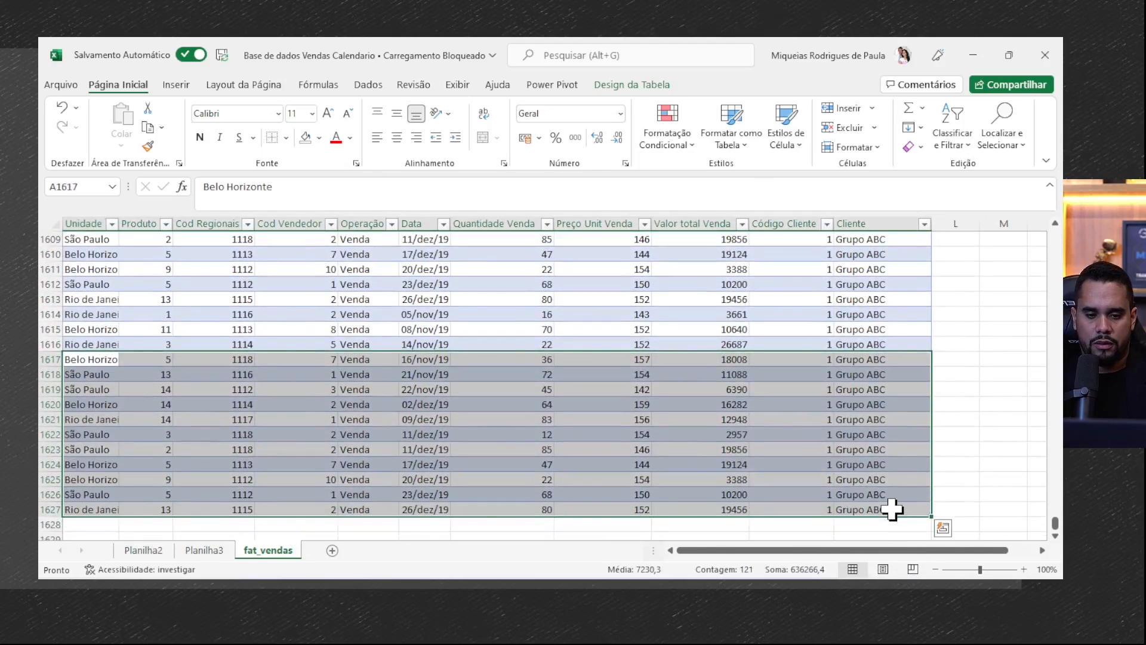
key("ctrl+c")
scroll(417, 445, "down", 4)
left_click(87, 344)
key("ctrl+v")
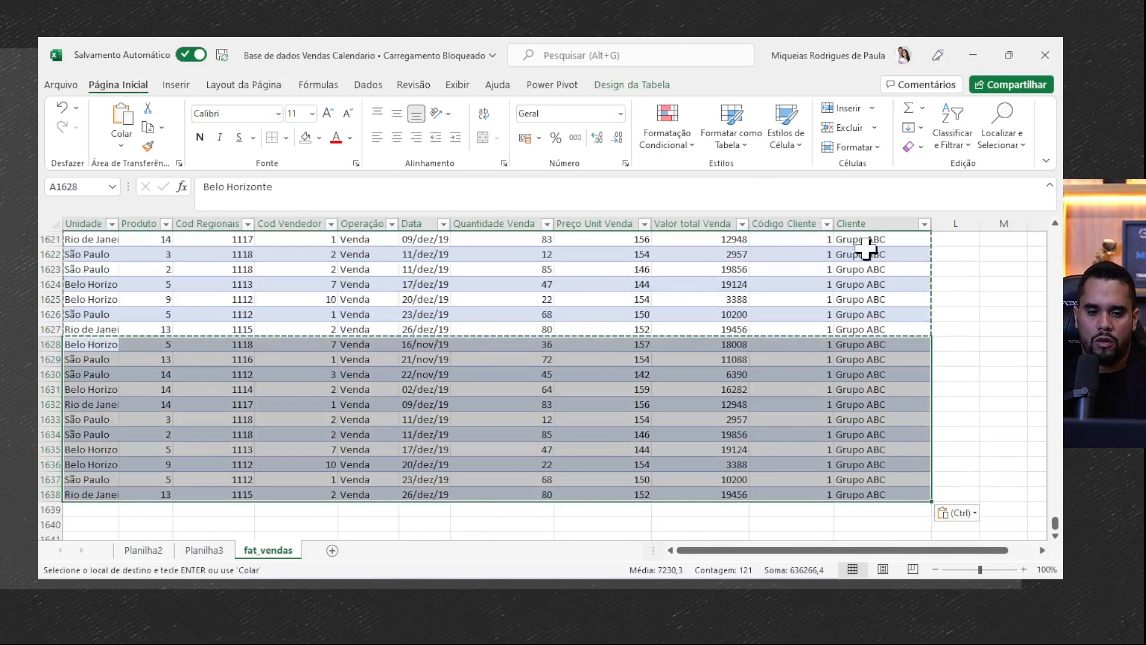
left_click(942, 448)
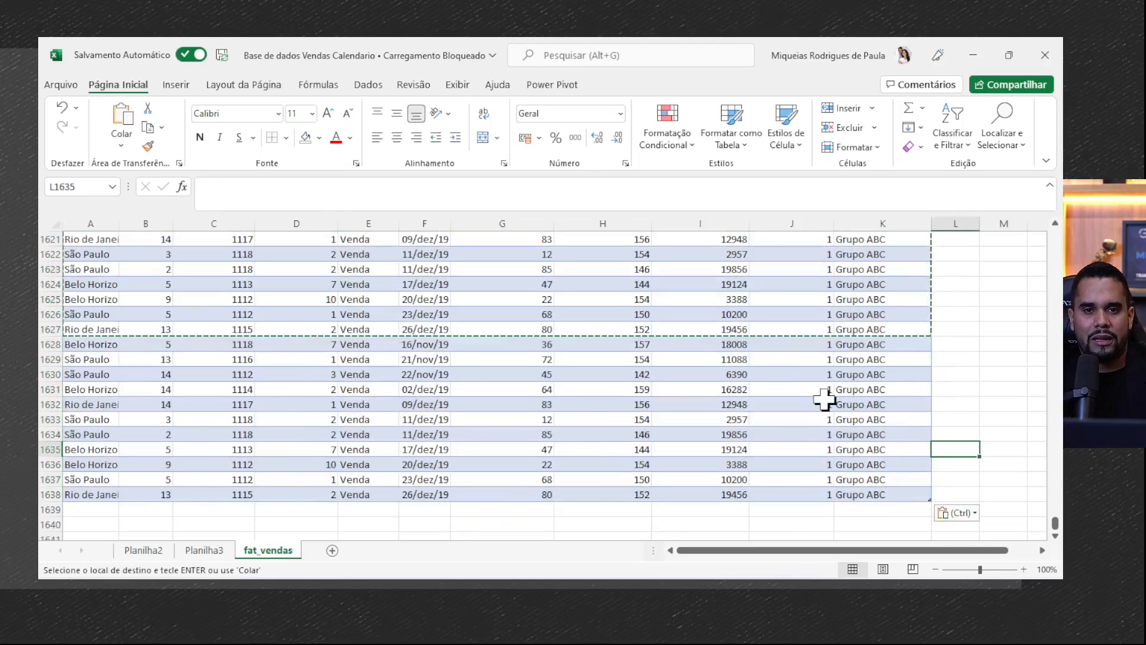
- Refresh the pivot table on Planilha2 to check whether it includes the newly pasted fat_vendas rows
left_click(778, 434)
left_click(145, 550)
right_click(255, 319)
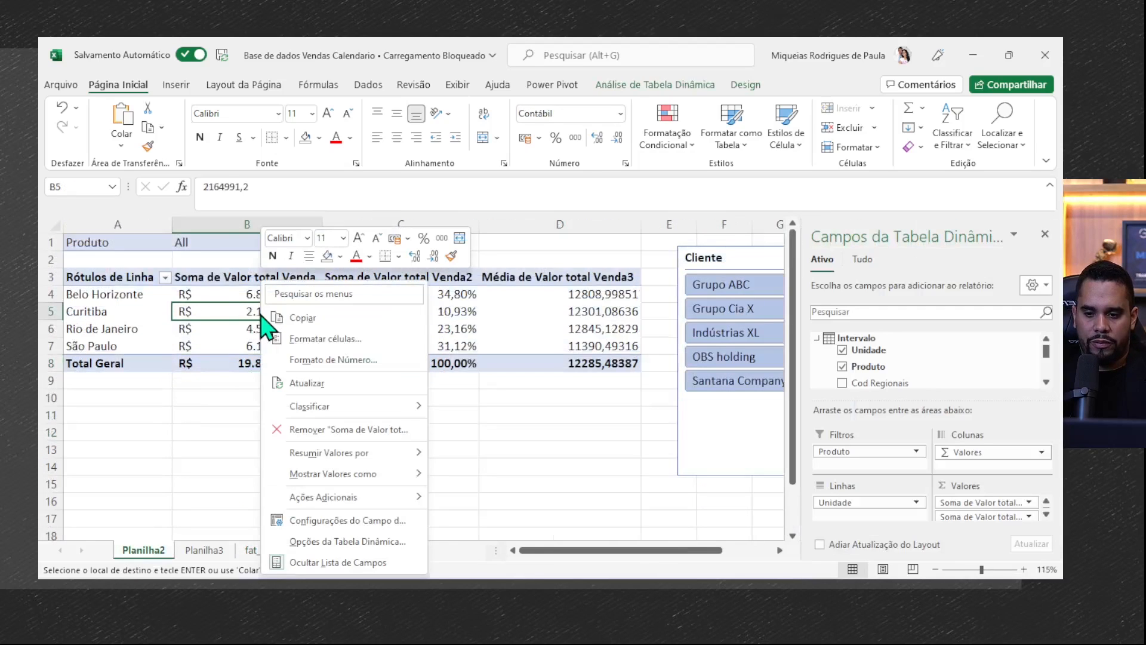
left_click(323, 389)
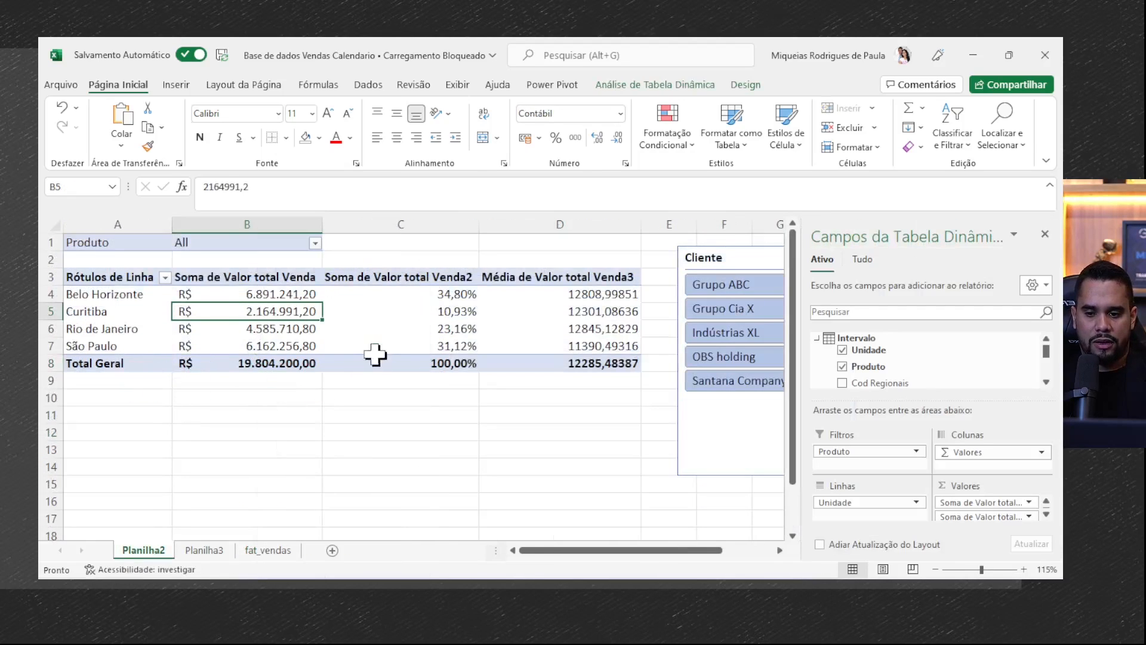
- Refresh the pivot table on Planilha3 so that it picks up the rows added to the fat_vendas table
left_click(204, 550)
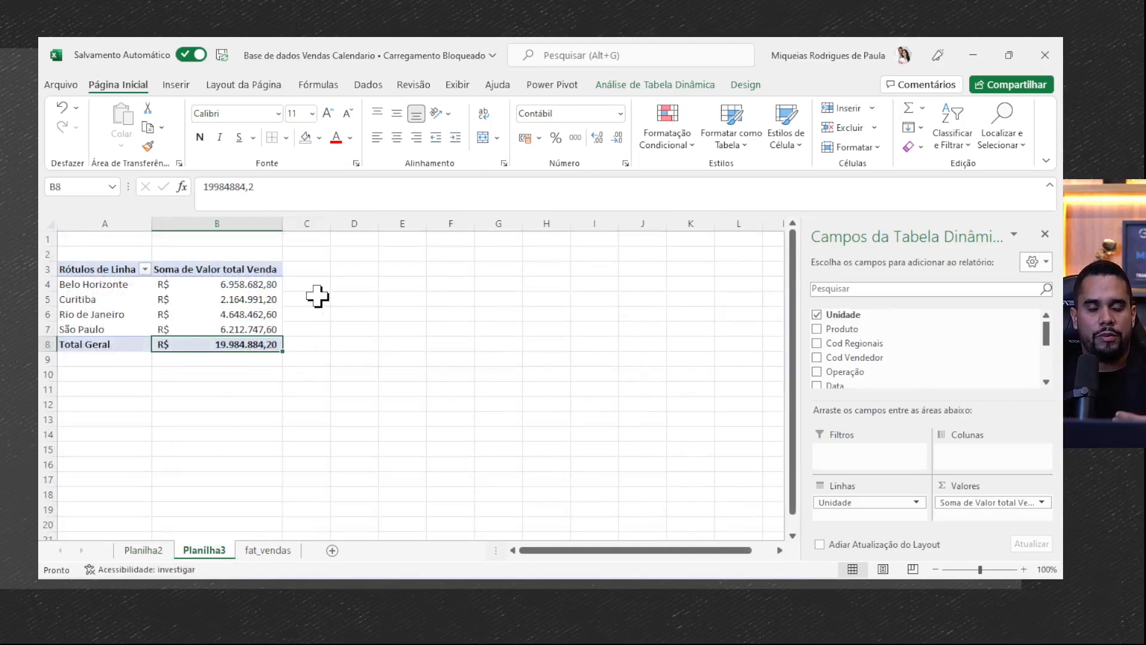
right_click(223, 299)
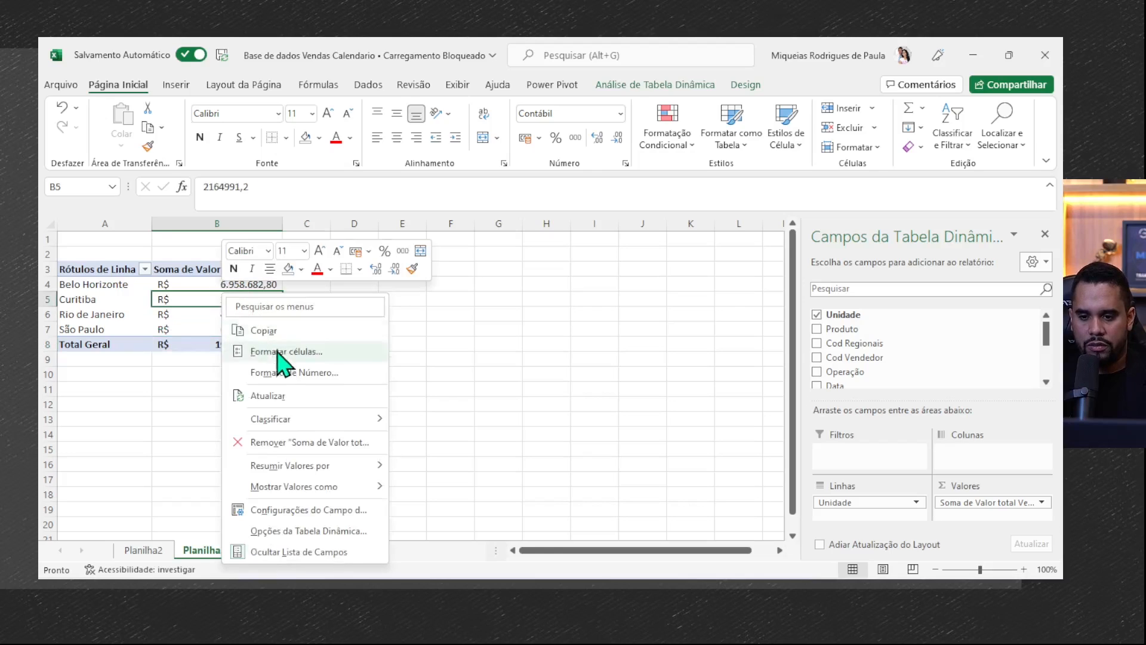
left_click(272, 391)
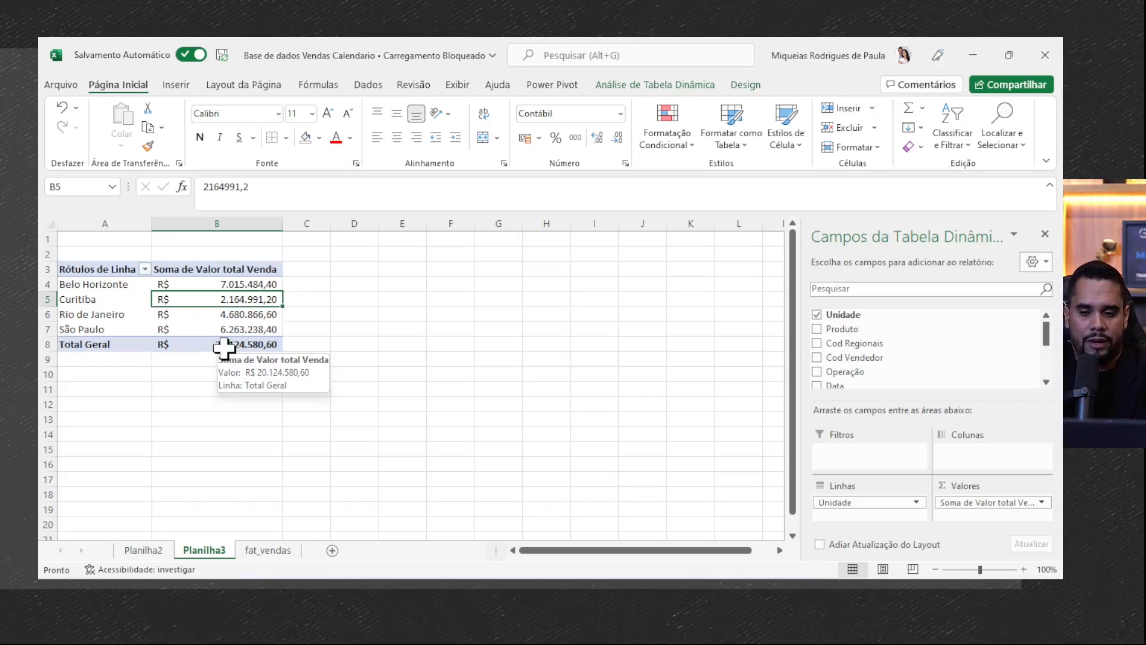
left_click(272, 327)
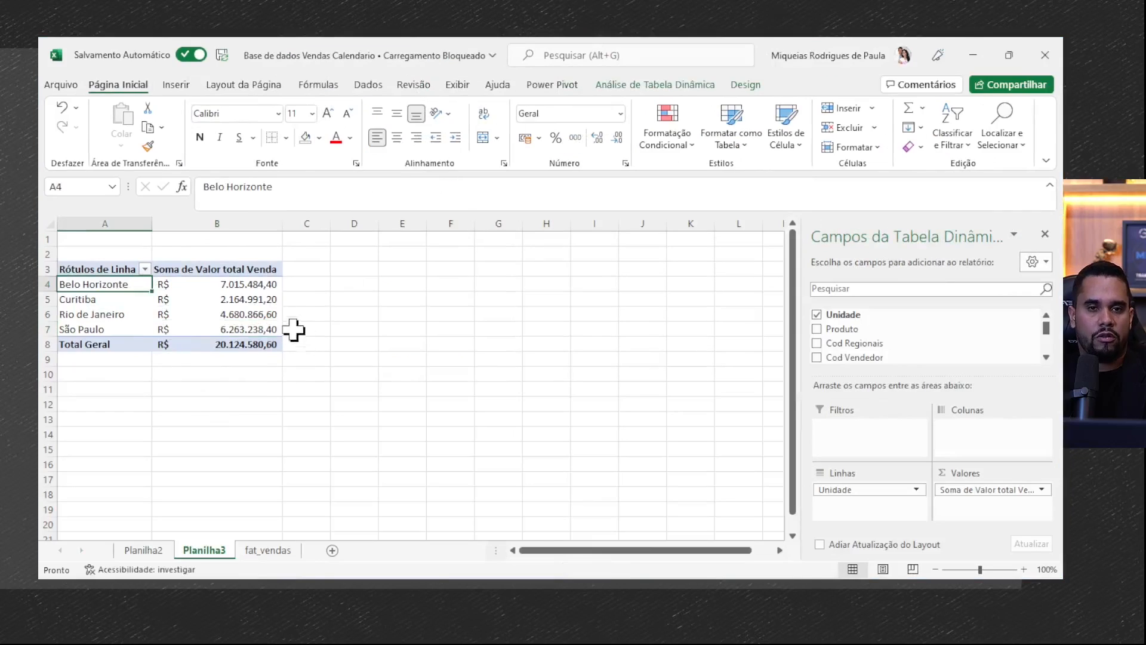
- Insert a clustered column pivot chart from the Planilha3 pivot table and place it beside the table
left_click(274, 299)
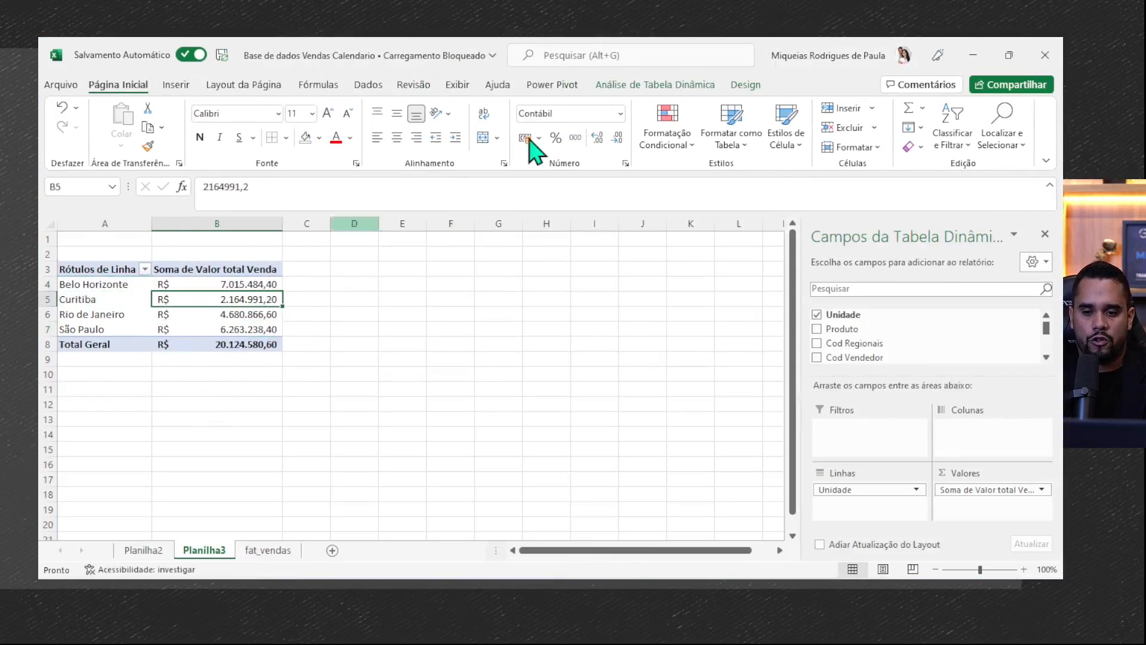
left_click(667, 86)
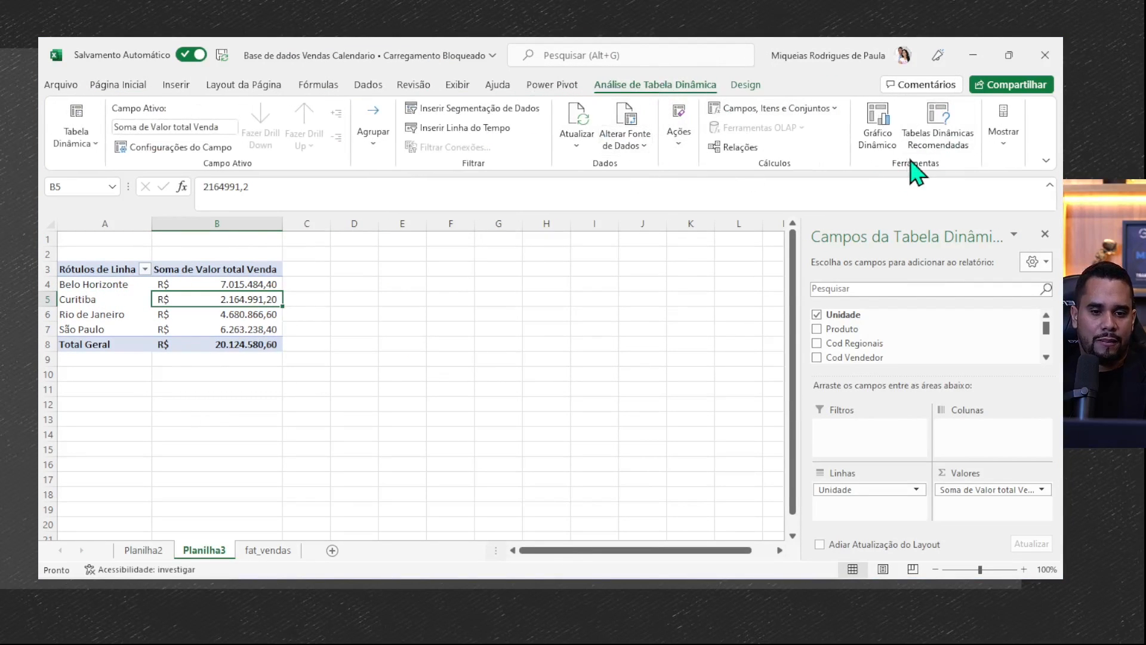
left_click(888, 129)
left_click(685, 514)
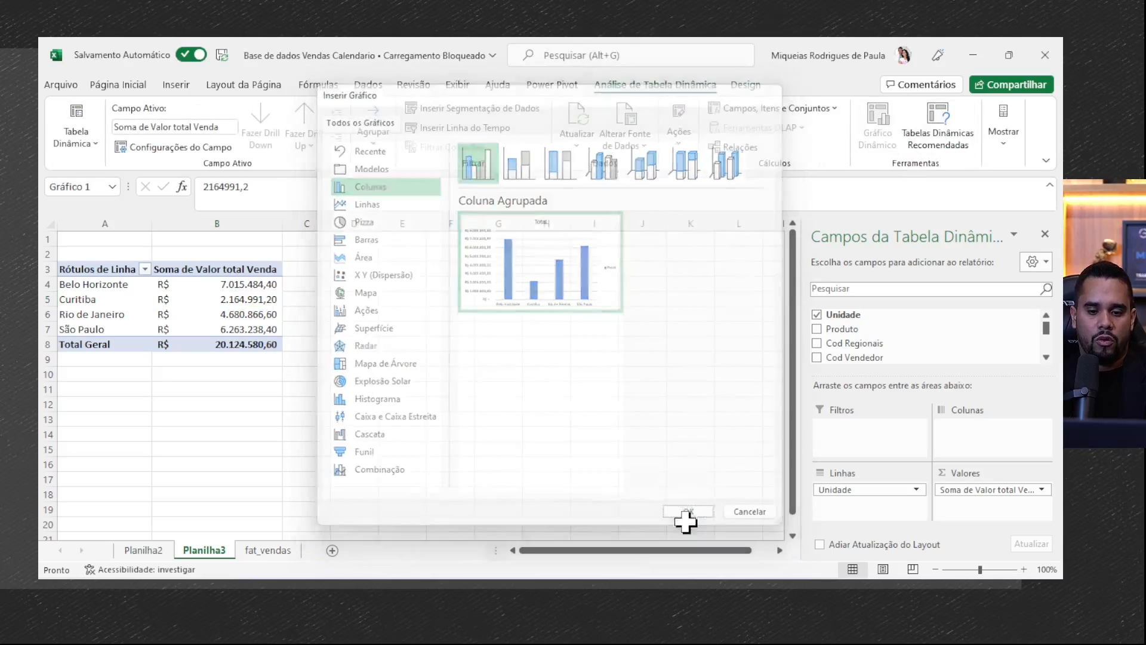
left_click_drag(436, 291, 535, 271)
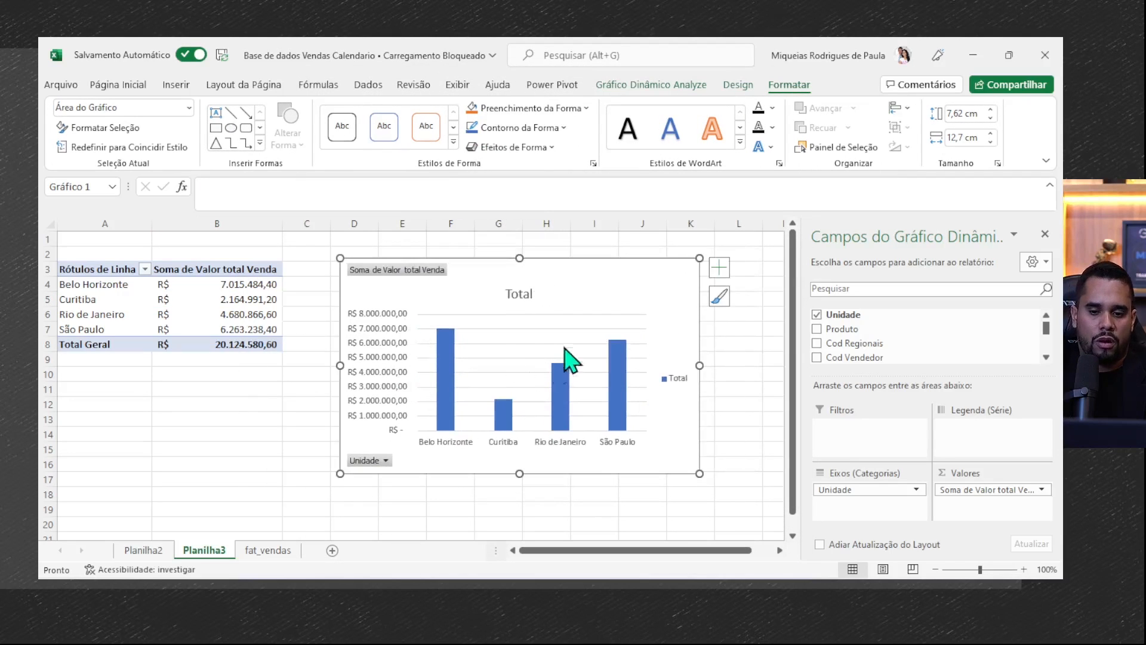
left_click(285, 319)
left_click(620, 329)
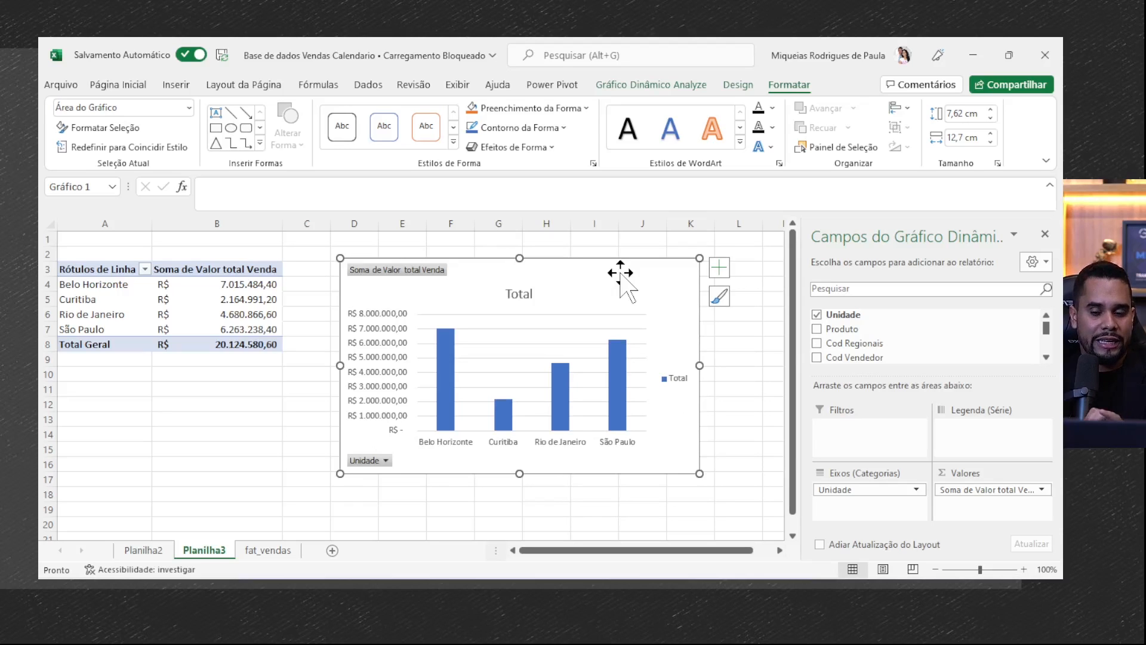
- Insert a slicer for the Cliente field on the Planilha3 pivot table and place it below the table
left_click(266, 303)
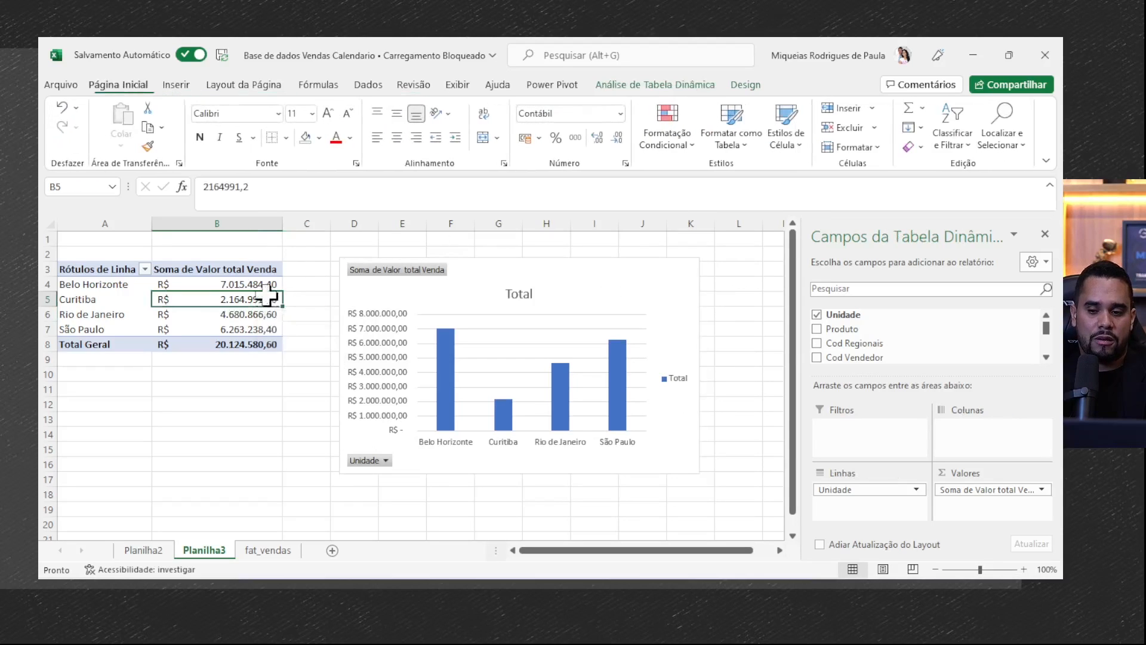
left_click(660, 85)
left_click(471, 109)
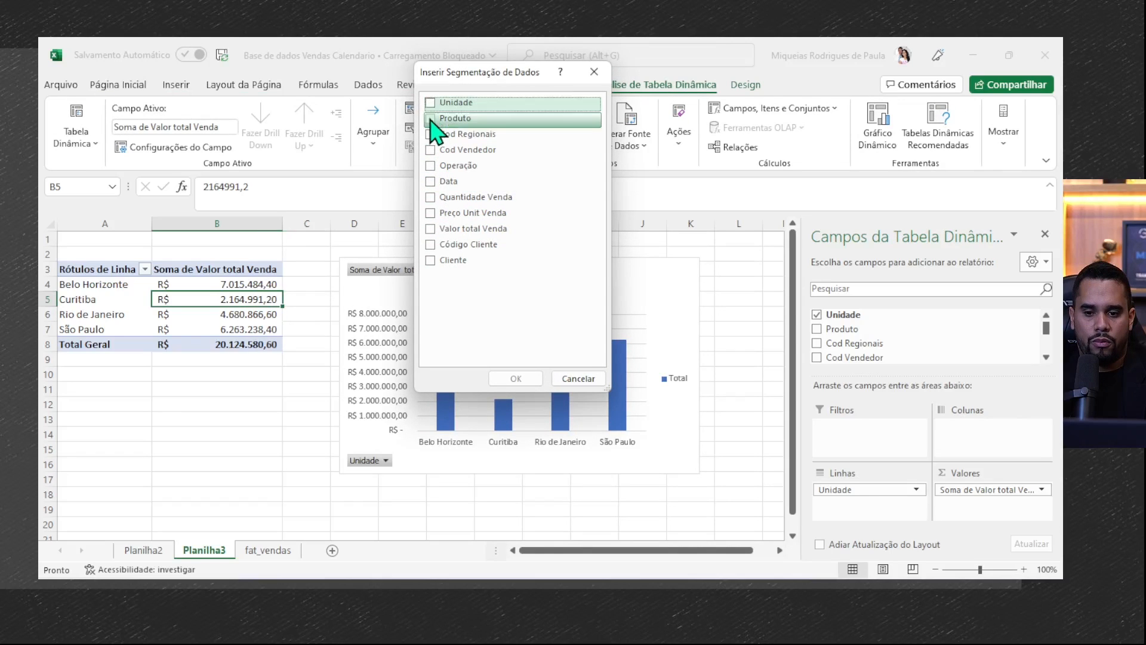
left_click(431, 261)
left_click(514, 378)
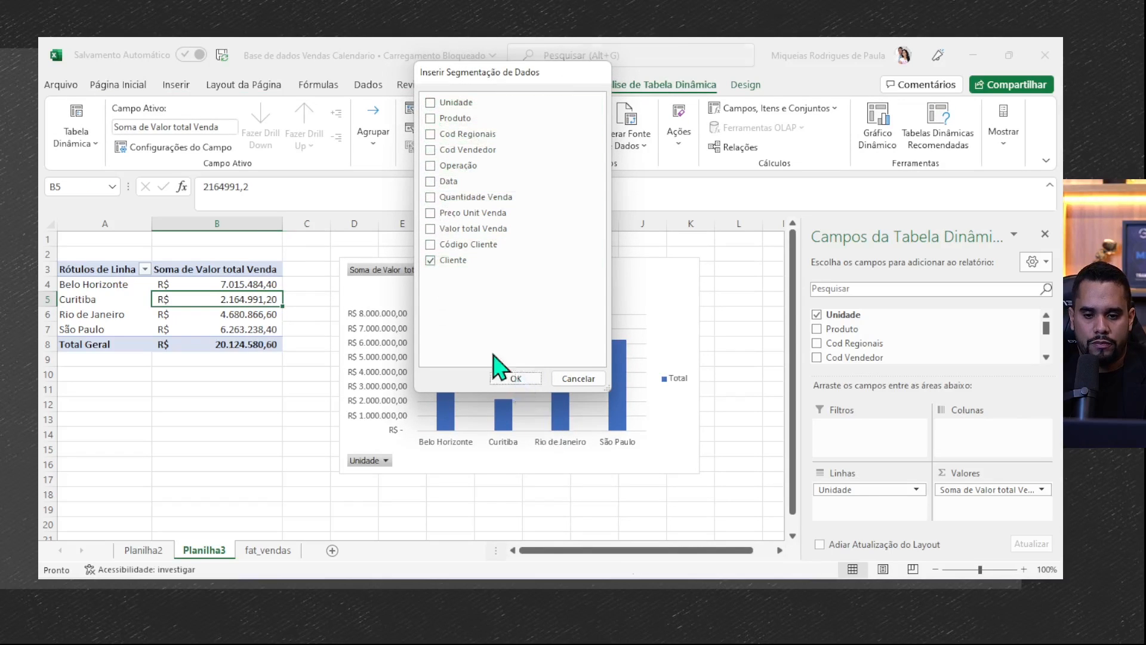
left_click_drag(384, 313, 153, 373)
- Filter the pivot table and chart by one client after another in the Cliente slicer, from Grupo ABC to Santana Company AS
left_click(143, 386)
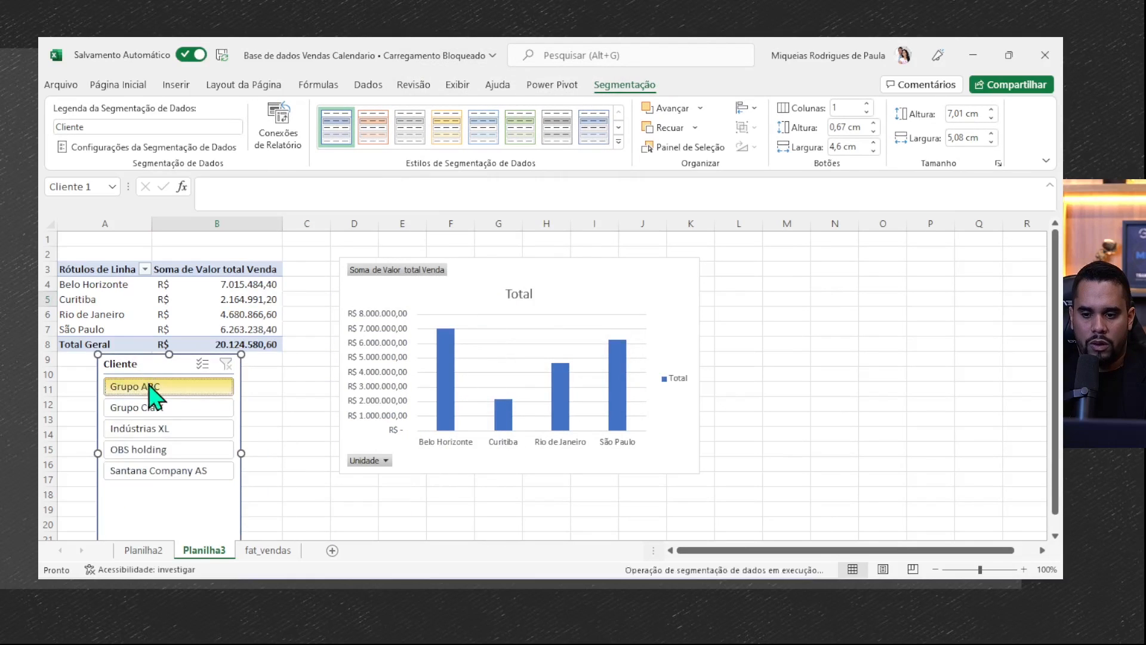
left_click(153, 410)
left_click(156, 428)
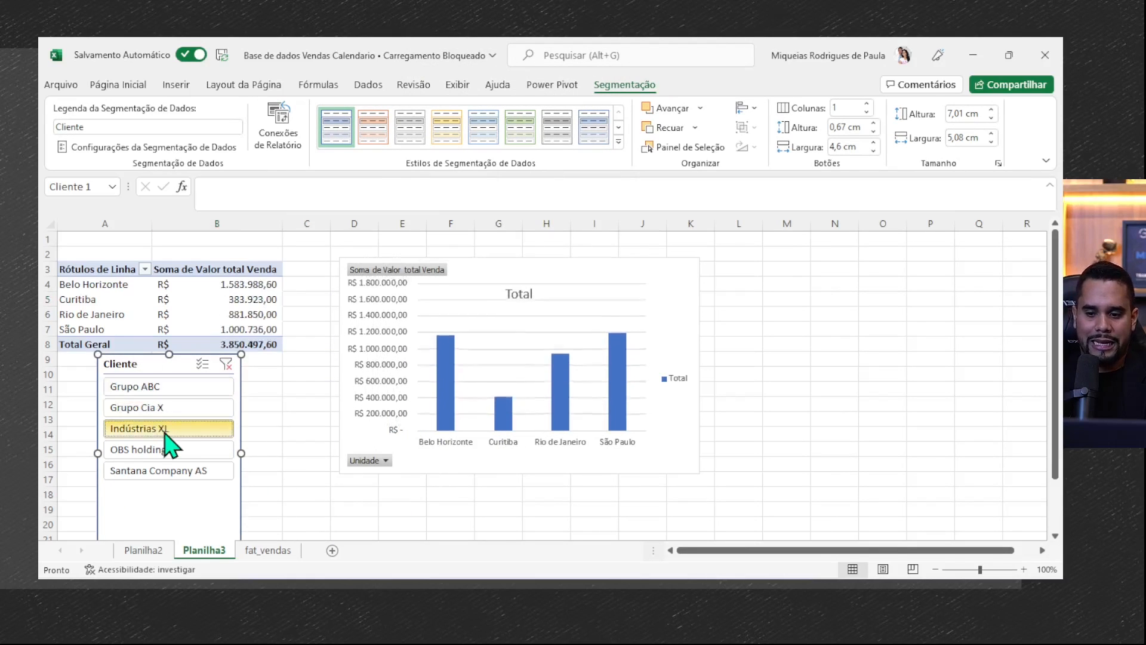
left_click(160, 449)
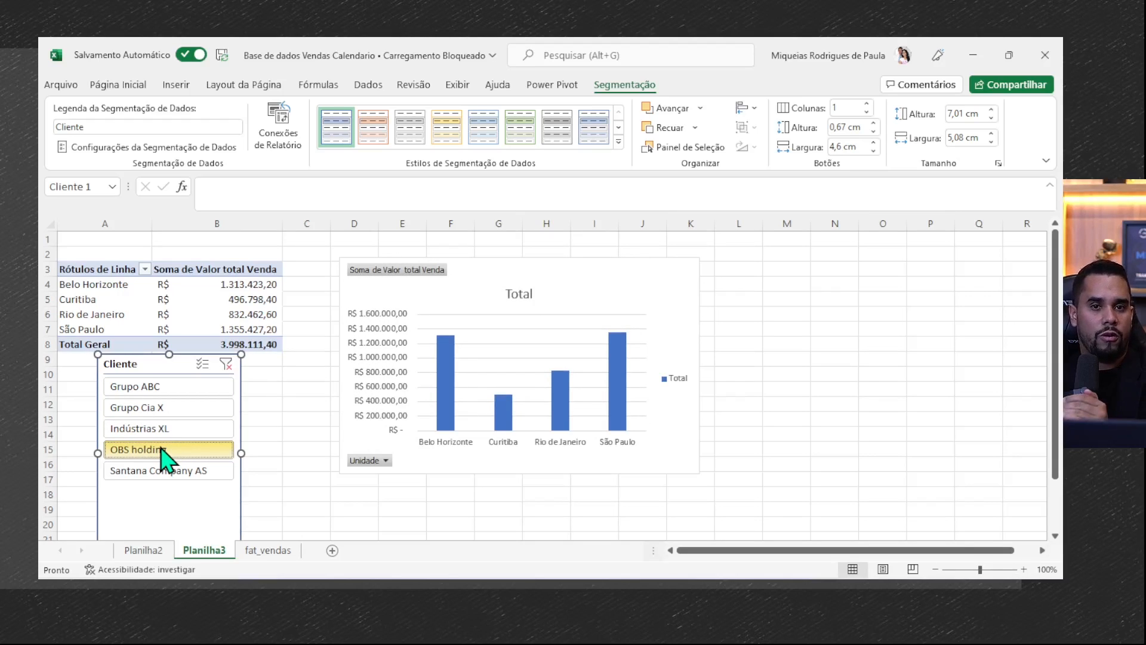
left_click(178, 471)
left_click(173, 428)
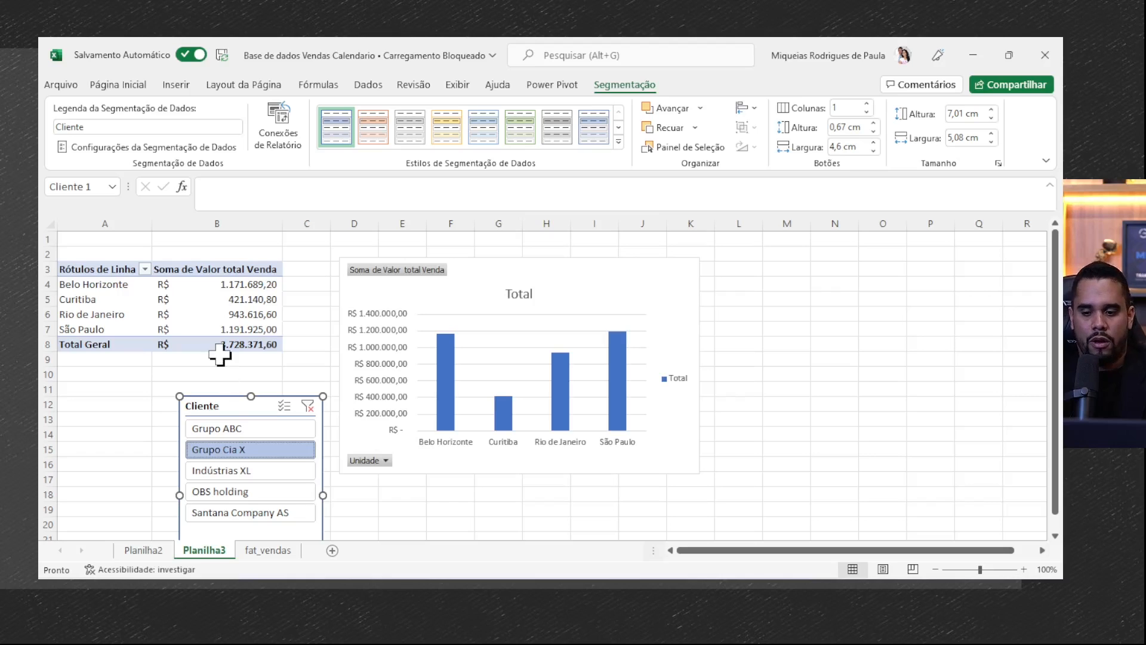
- Move the Cliente slicer to the right of the pivot chart and filter the data to Indústrias XL
left_click_drag(236, 404, 787, 276)
left_click(785, 346)
left_click(567, 292)
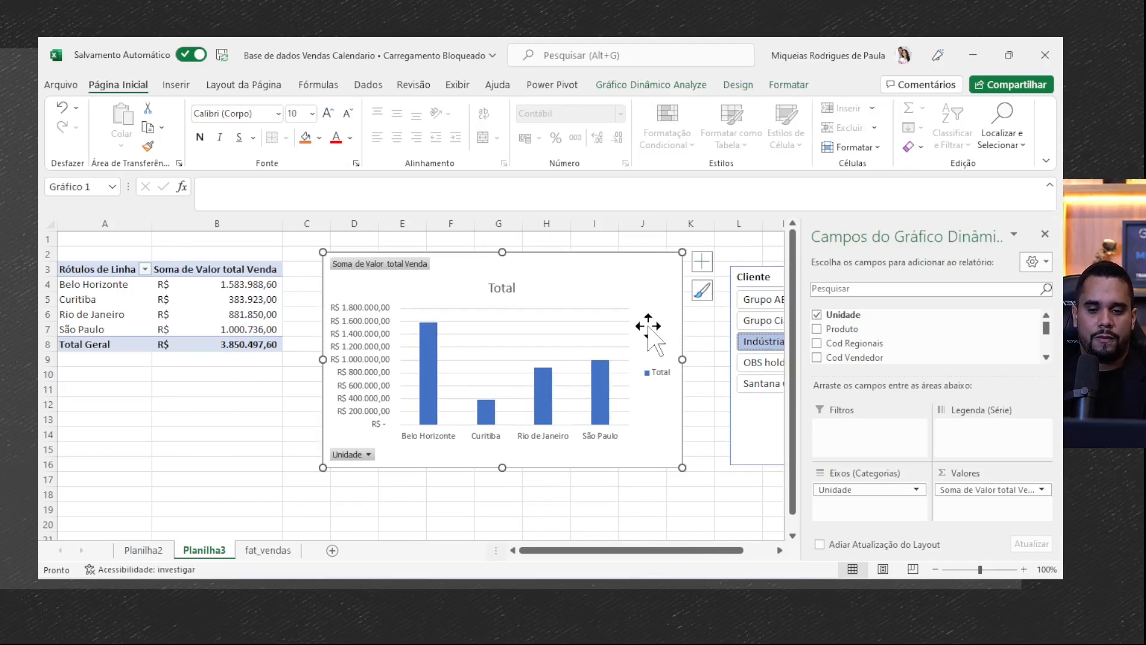
key("Escape")
left_click(624, 286)
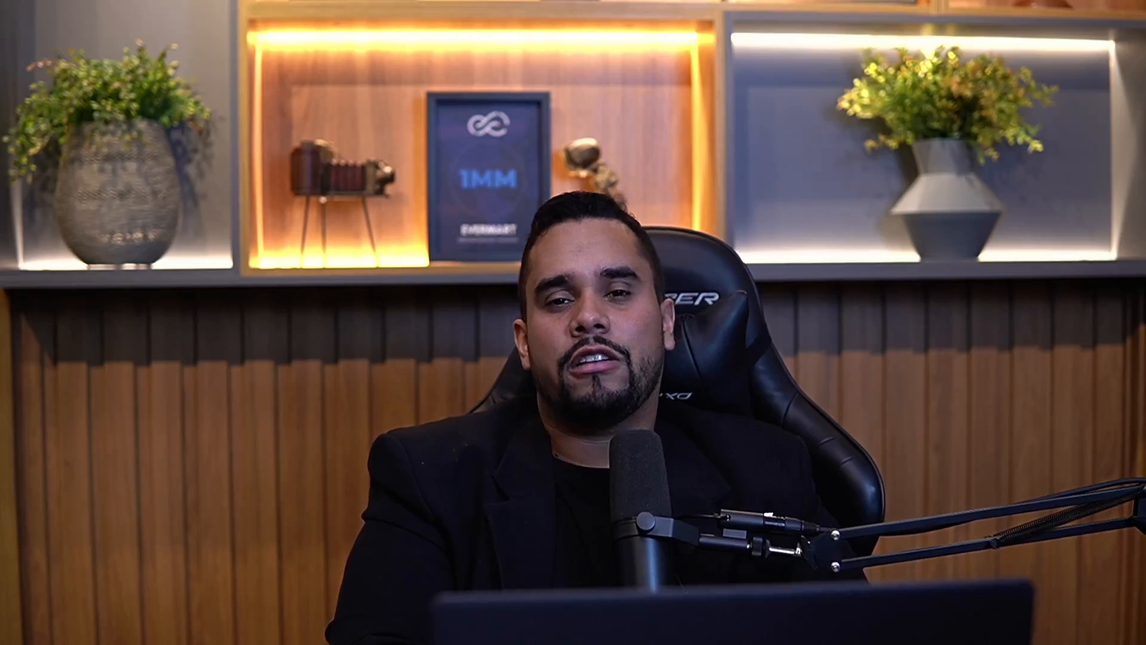